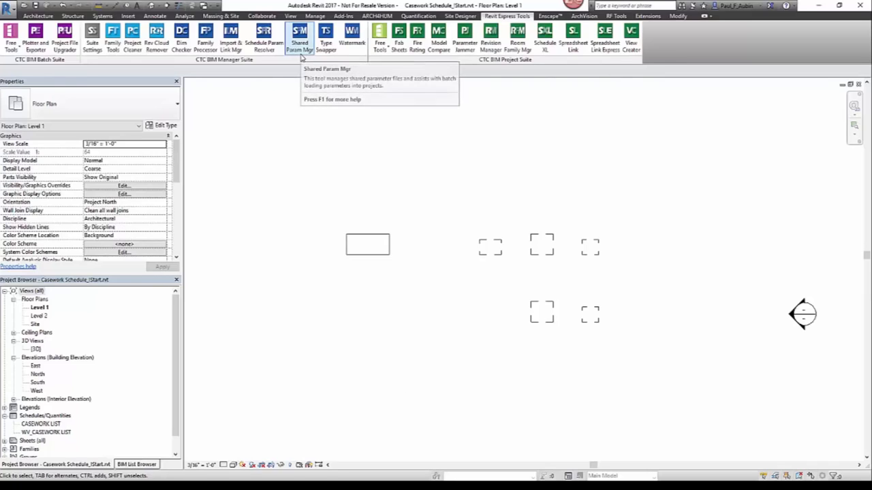
Step: Open the Shared Parameter Manager and create a new master shared parameter file named My Params
{"action": "left_click", "coordinate": [300, 52]}
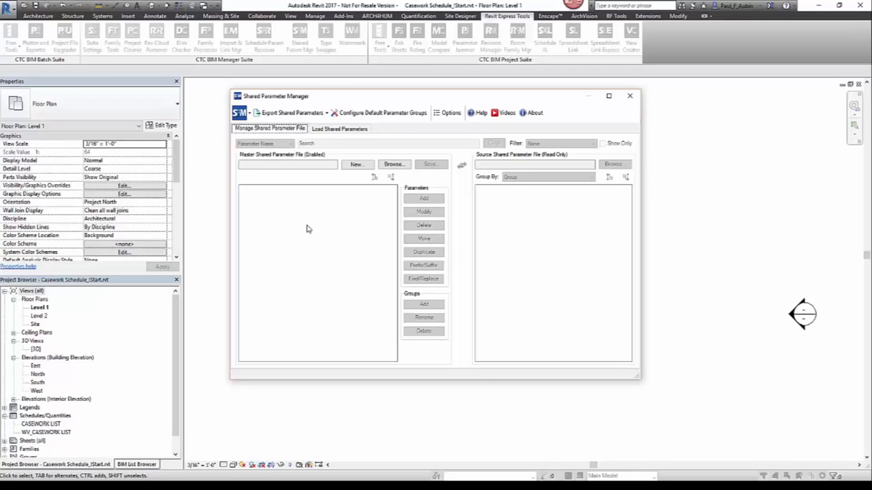
{"action": "left_click", "coordinate": [357, 164]}
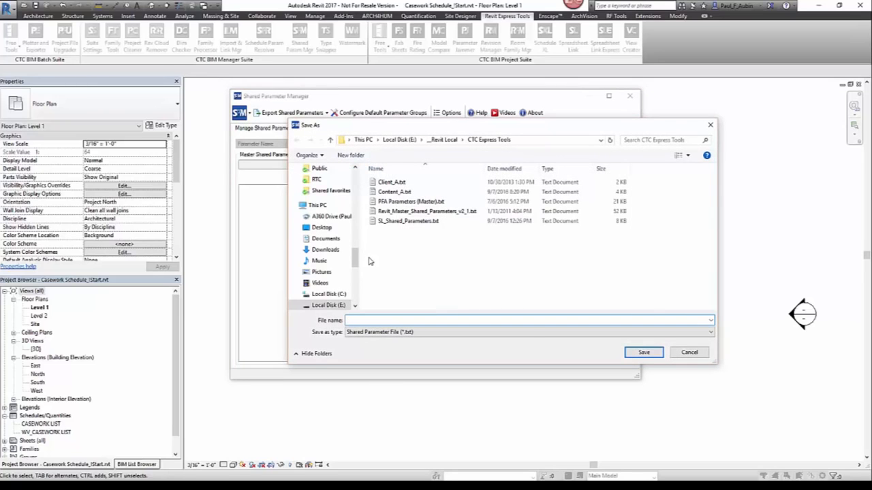
{"action": "type", "text": "My Params"}
{"action": "left_click", "coordinate": [633, 353]}
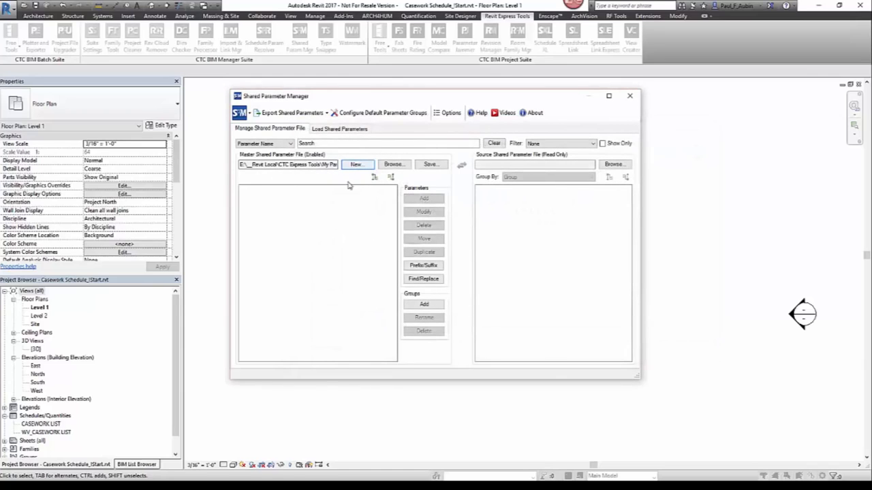
Step: Add two parameter groups named Length and YesNo to the master shared parameter file
{"action": "left_click", "coordinate": [431, 309]}
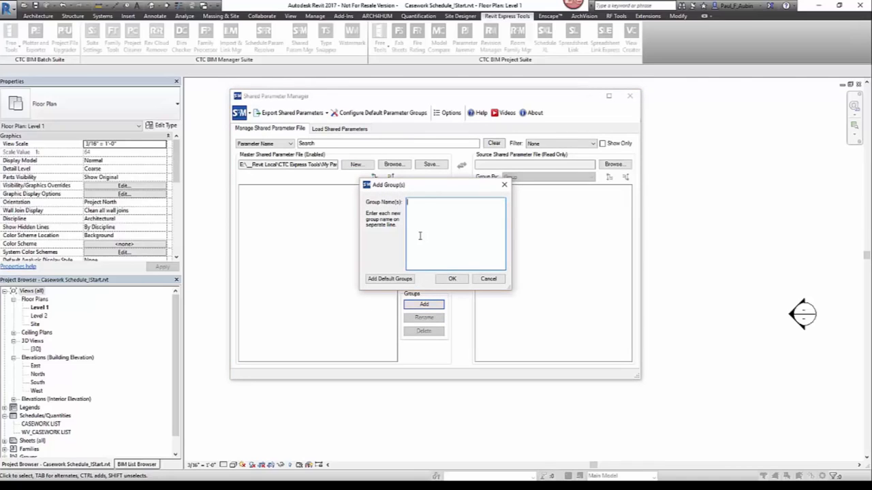
{"action": "type", "text": "Length"}
{"action": "key", "text": "Return"}
{"action": "type", "text": "Yes"}
{"action": "type", "text": "/No"}
{"action": "left_click", "coordinate": [449, 280]}
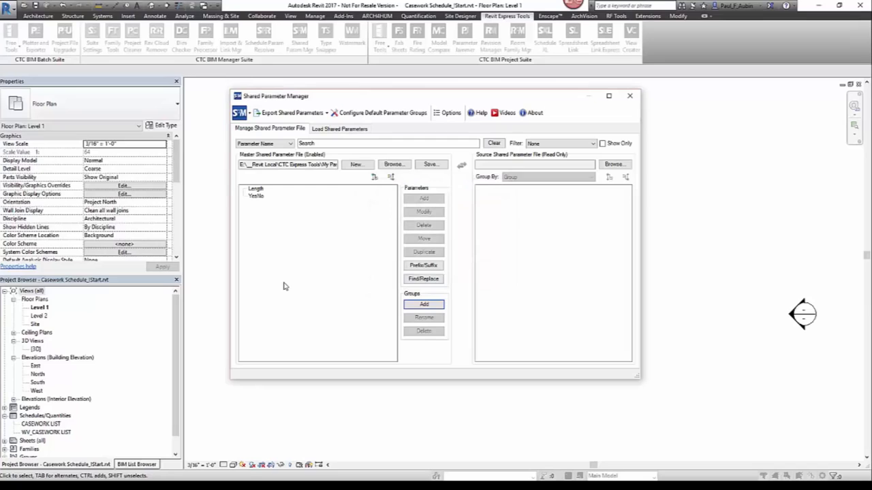
Step: Start new Length-type parameters in the Length group and define Panel Width with the tooltip "Input the panel width"
{"action": "left_click", "coordinate": [258, 191]}
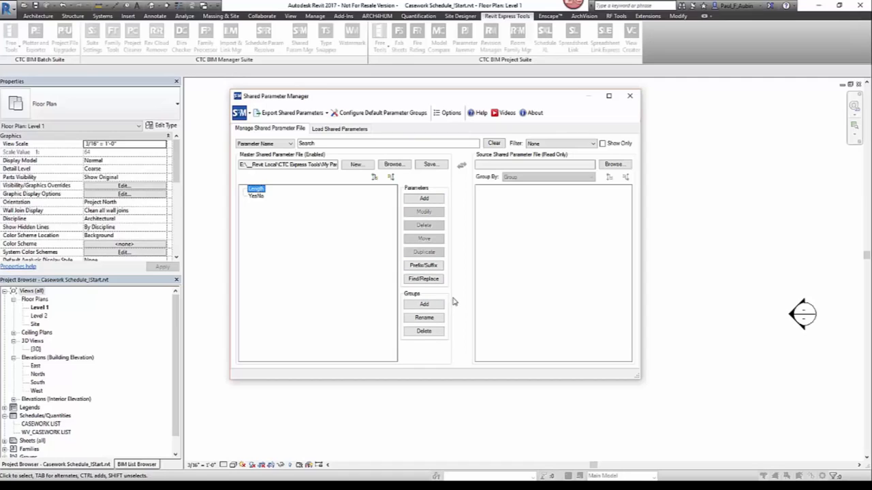
{"action": "left_click", "coordinate": [438, 199]}
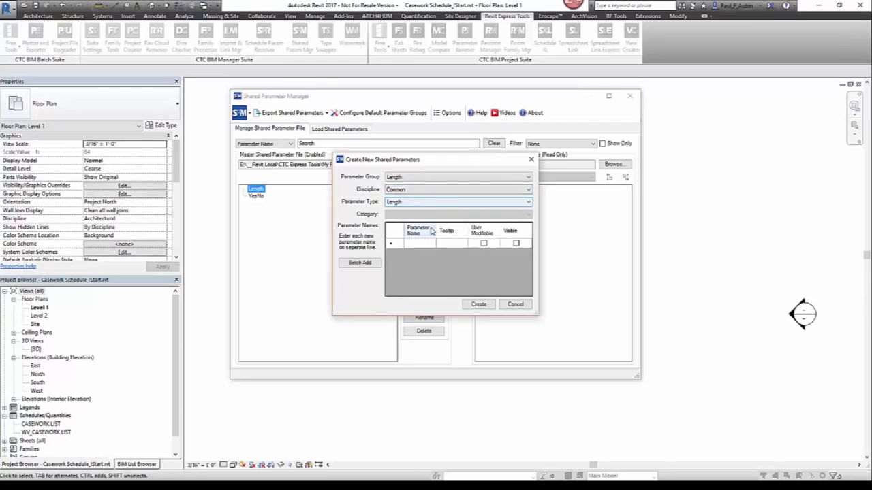
{"action": "left_click", "coordinate": [416, 244]}
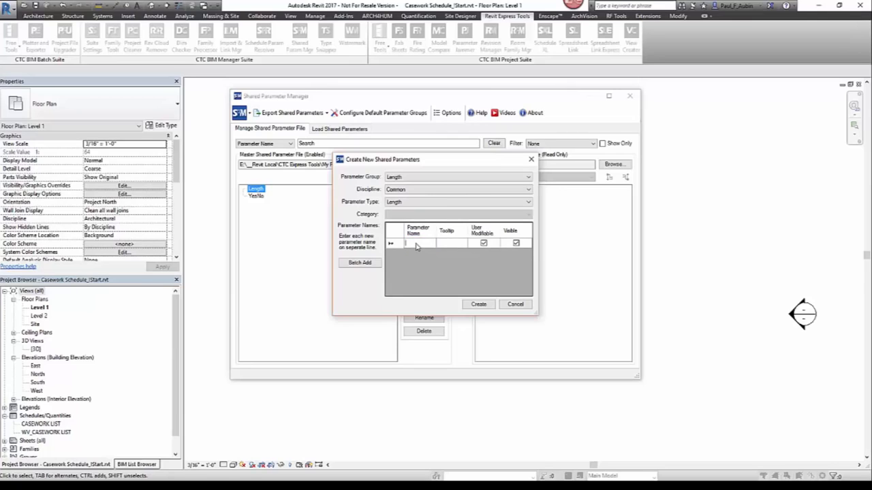
{"action": "type", "text": "Panel"}
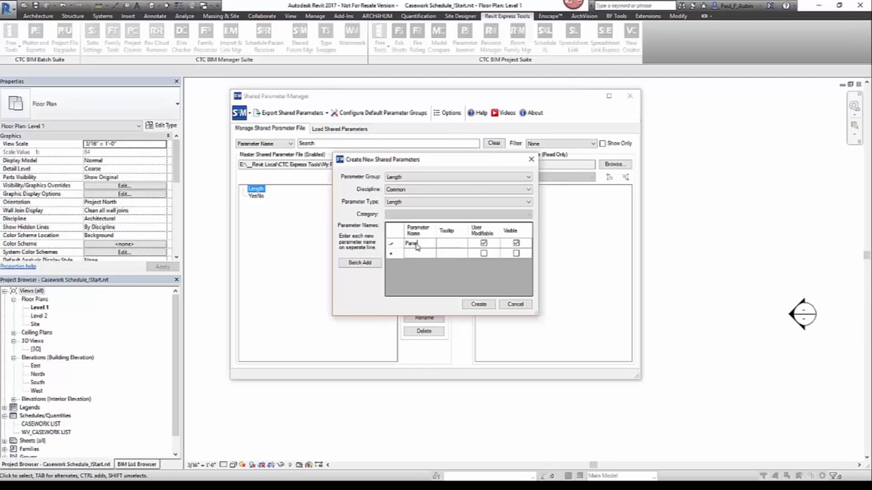
{"action": "type", "text": " Width"}
{"action": "key", "text": "Tab"}
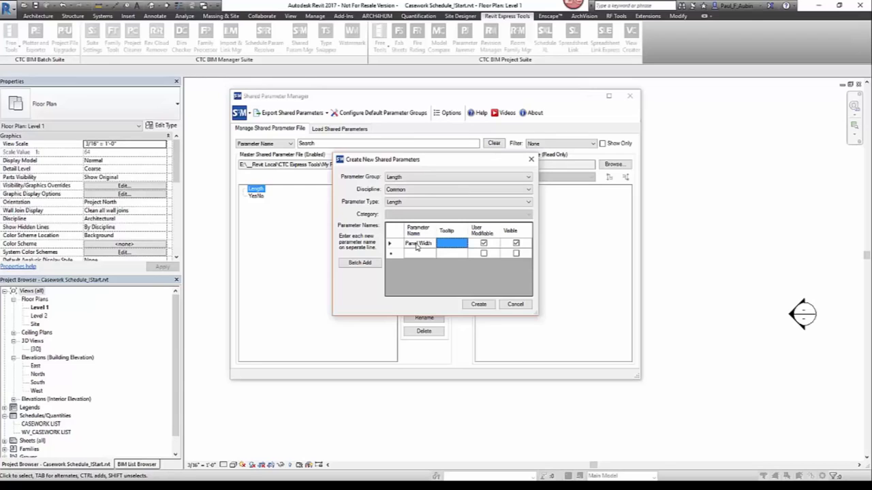
{"action": "type", "text": "Inc"}
{"action": "type", "text": "ut"}
{"action": "type", "text": " the panel width"}
{"action": "key", "text": "Tab"}
{"action": "key", "text": "Tab"}
{"action": "key", "text": "Tab"}
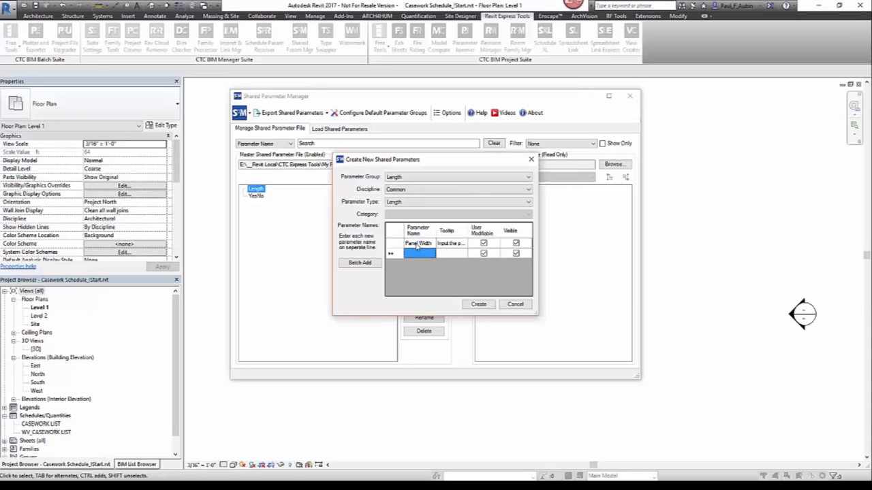
Step: Define a second length parameter named Panel Height with a matching input tooltip
{"action": "type", "text": "Panel"}
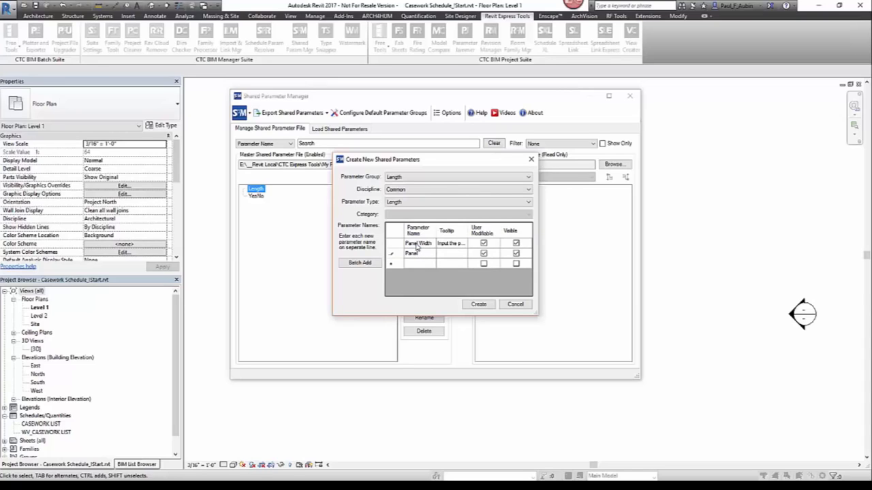
{"action": "type", "text": " Height"}
{"action": "key", "text": "Tab"}
{"action": "type", "text": "Input "}
{"action": "type", "text": "the panel"}
{"action": "key", "text": "Tab"}
{"action": "key", "text": "Tab"}
{"action": "key", "text": "Tab"}
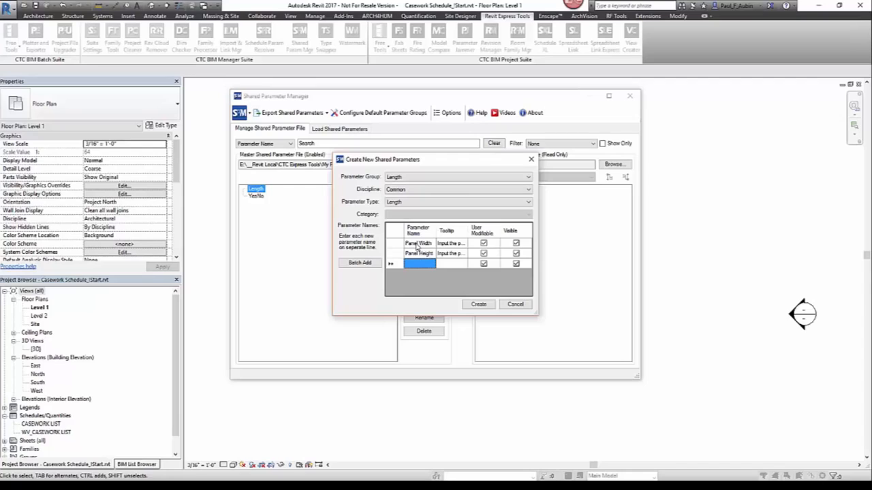
Step: Define a third parameter, Panel Thickness, with the tooltip "Input the panel thickness", and create all three parameters in the Length group
{"action": "type", "text": "Pa"}
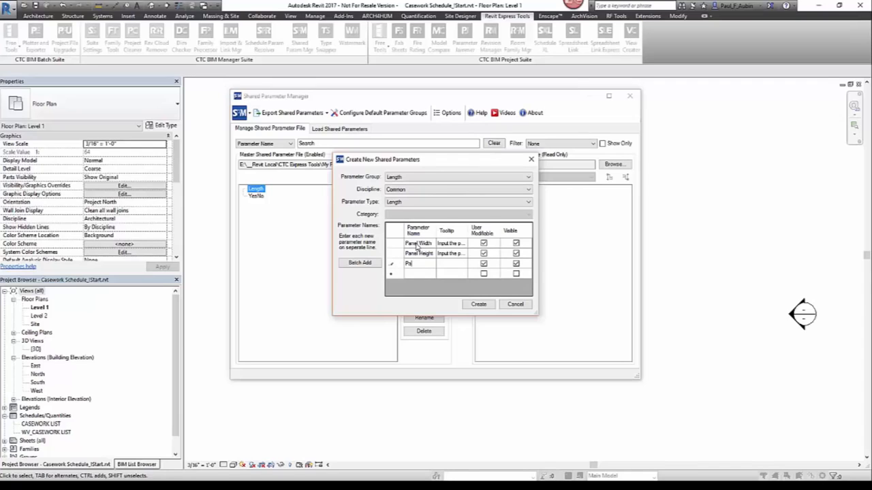
{"action": "type", "text": "nel Thickness"}
{"action": "key", "text": "Tab"}
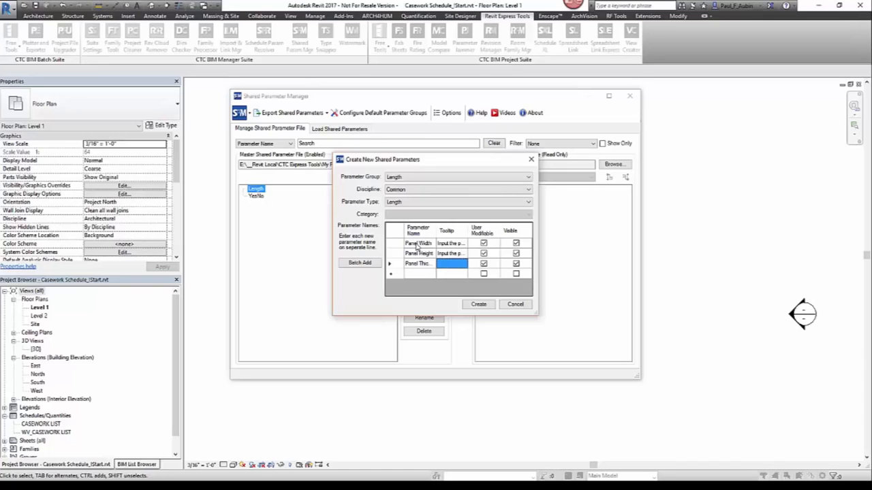
{"action": "type", "text": "Input the p"}
{"action": "type", "text": "anel thin"}
{"action": "type", "text": "ckness"}
{"action": "left_click", "coordinate": [358, 264]}
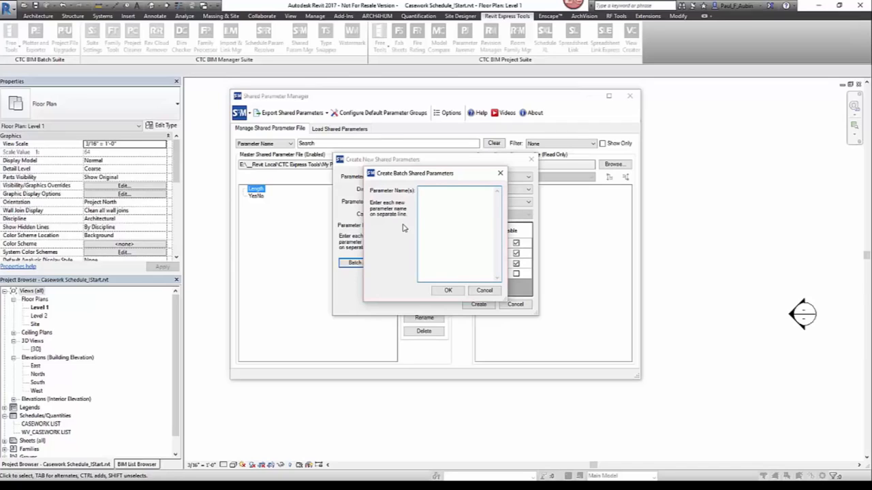
{"action": "left_click", "coordinate": [484, 290]}
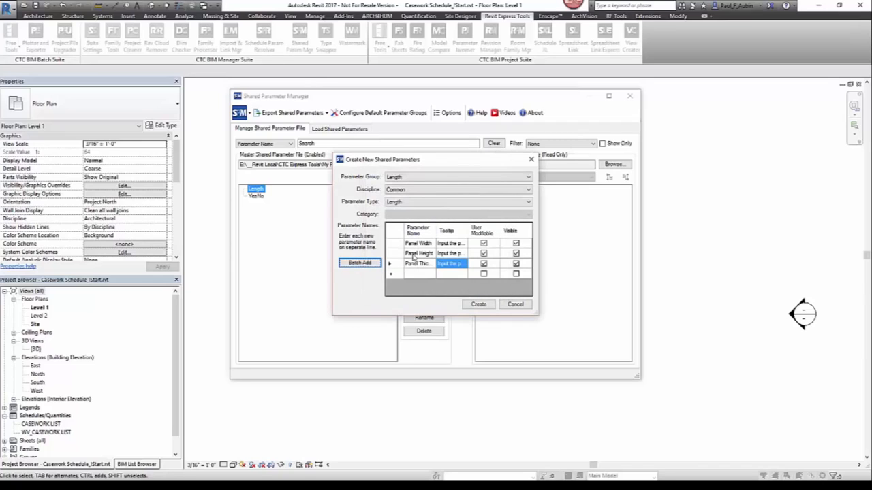
{"action": "left_click", "coordinate": [486, 307]}
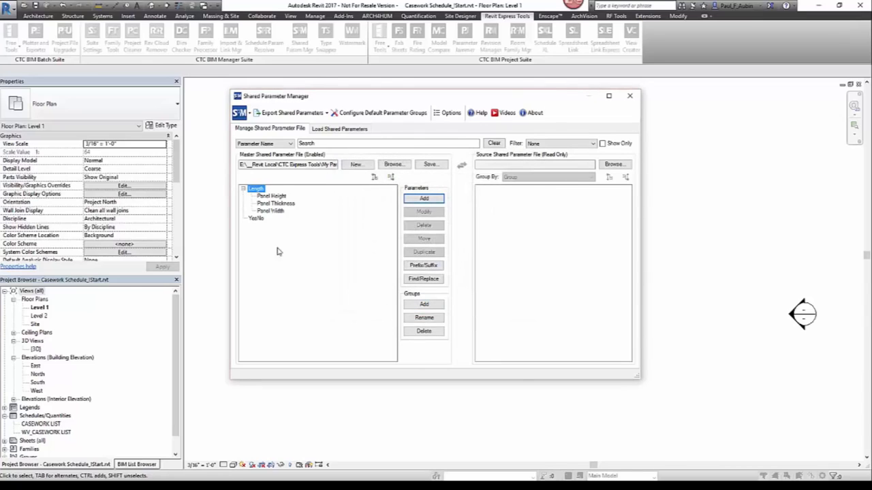
Step: Create a Yes/No type parameter named Show Spandrel in the YesNo group
{"action": "left_click", "coordinate": [256, 218]}
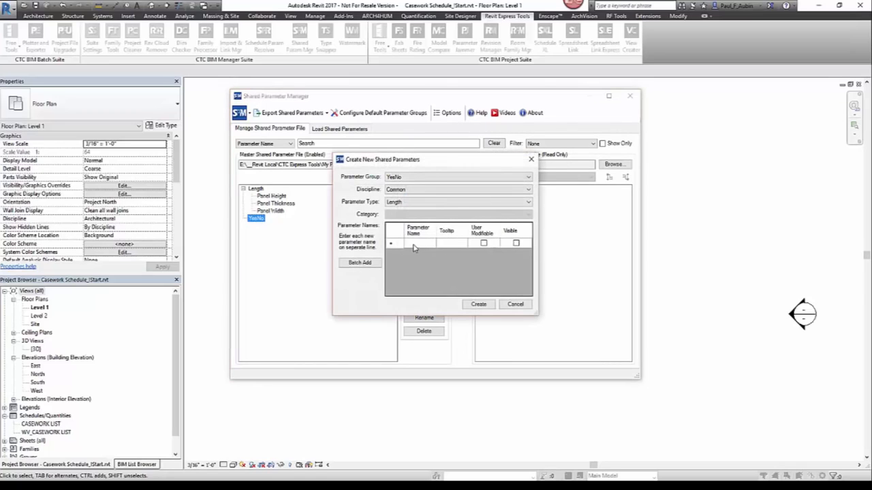
{"action": "left_click", "coordinate": [414, 246]}
{"action": "type", "text": "Show SF"}
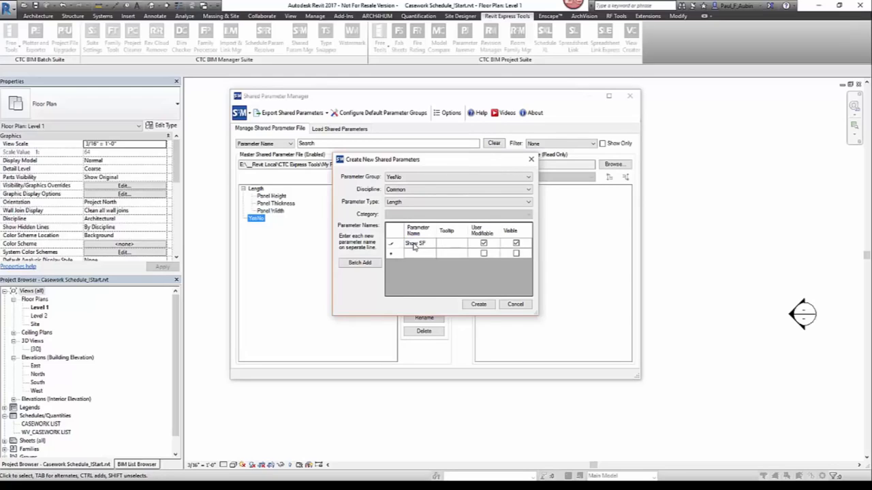
{"action": "key", "text": "BackSpace"}
{"action": "type", "text": "panel"}
{"action": "type", "text": "drel"}
{"action": "left_click", "coordinate": [412, 202]}
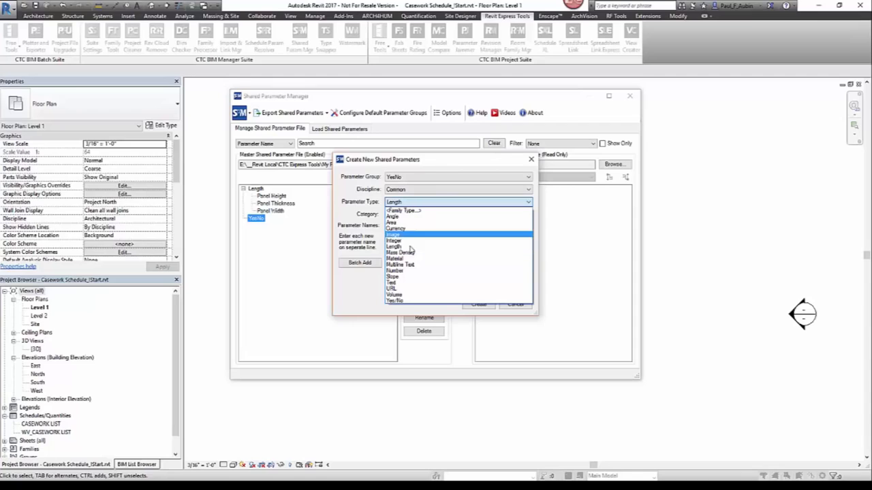
{"action": "left_click", "coordinate": [396, 300]}
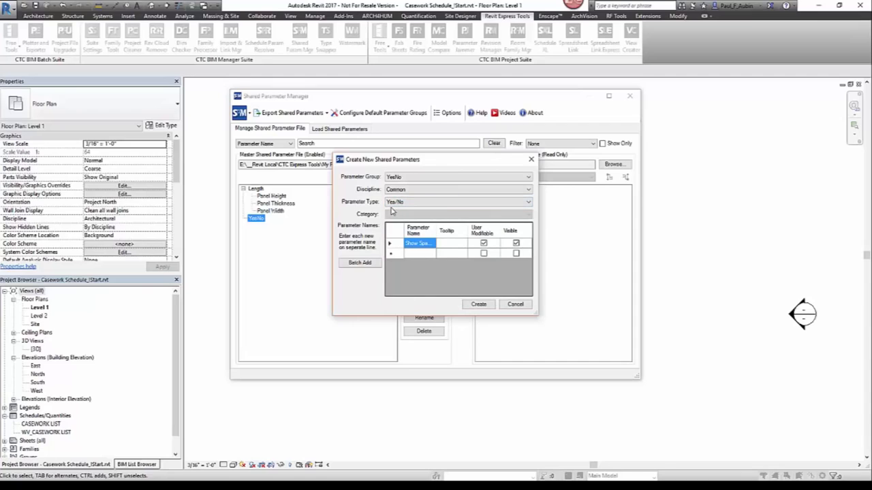
{"action": "left_click", "coordinate": [478, 305]}
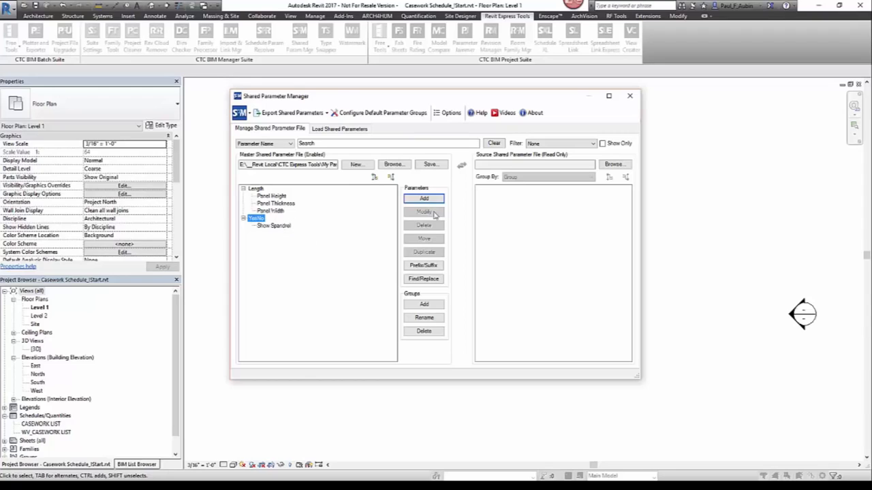
{"action": "left_click", "coordinate": [273, 228]}
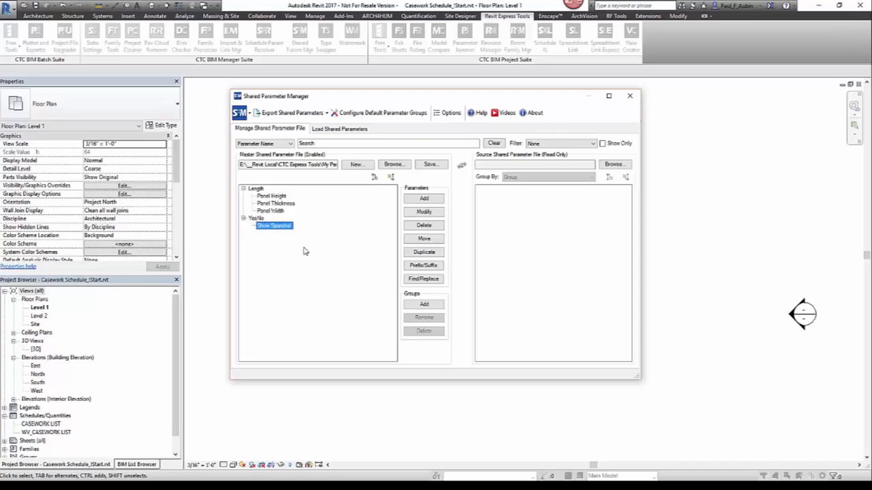
{"action": "left_click", "coordinate": [434, 241]}
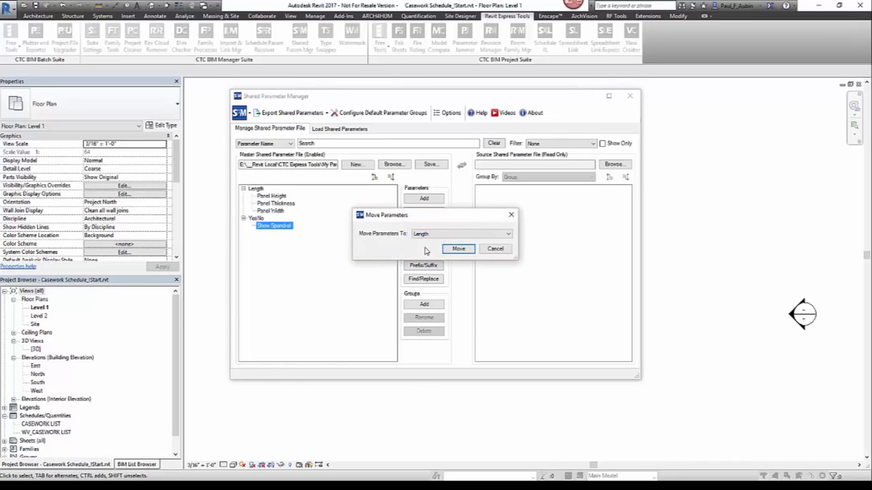
{"action": "left_click", "coordinate": [436, 235]}
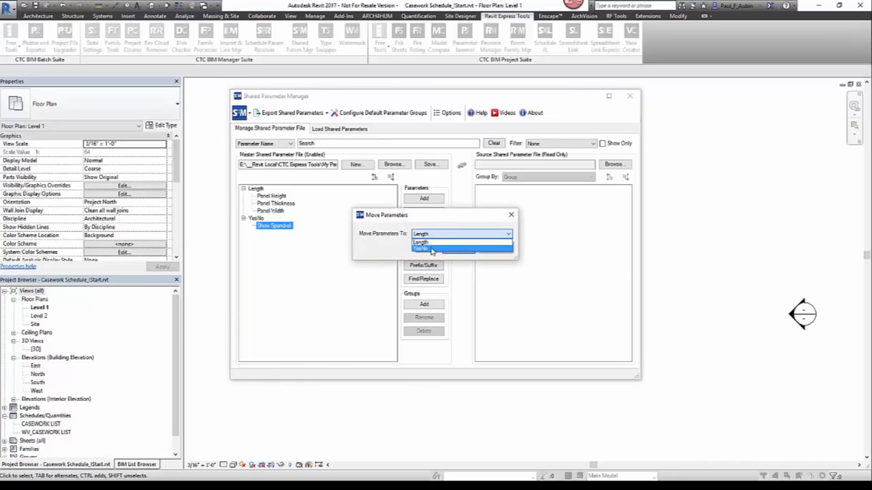
{"action": "left_click", "coordinate": [429, 234]}
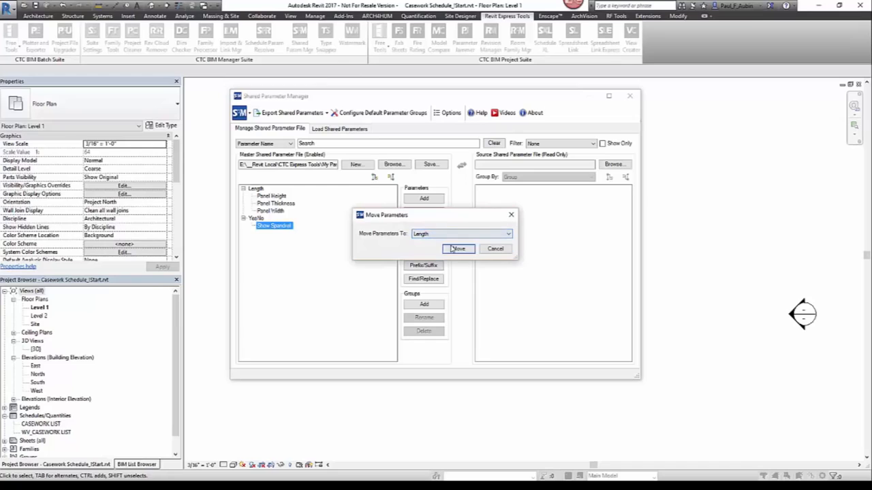
{"action": "left_click", "coordinate": [493, 249]}
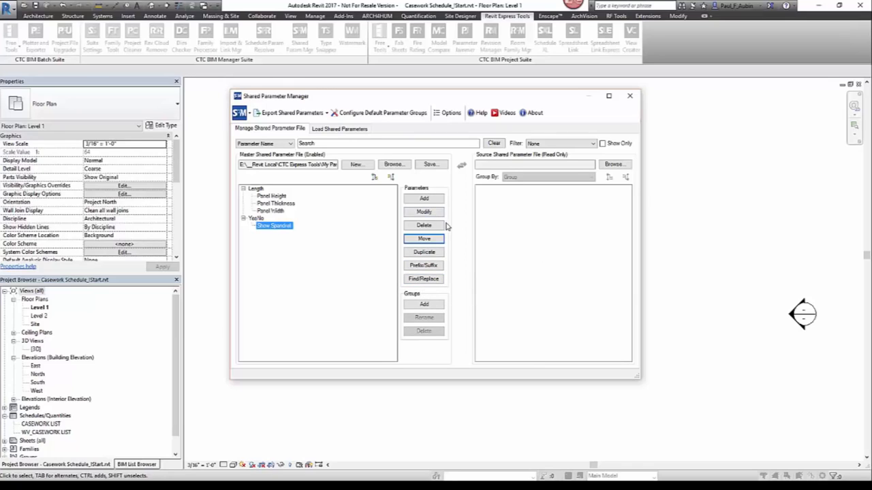
Step: Delete the Panel Thickness parameter from the Length group and accept the deletion
{"action": "left_click", "coordinate": [276, 203]}
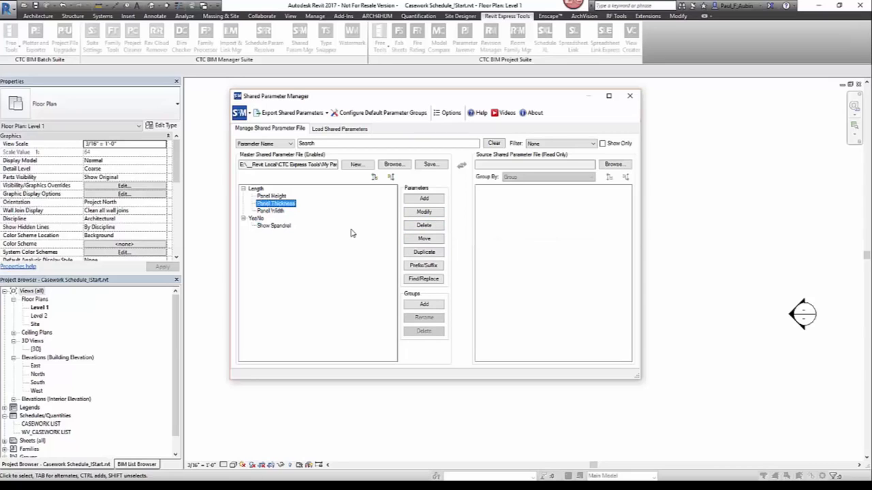
{"action": "left_click", "coordinate": [423, 225]}
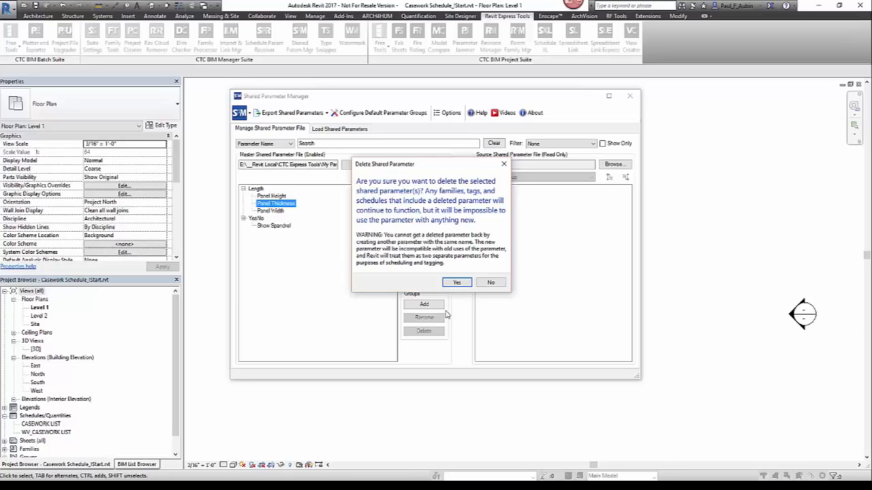
{"action": "left_click", "coordinate": [466, 282]}
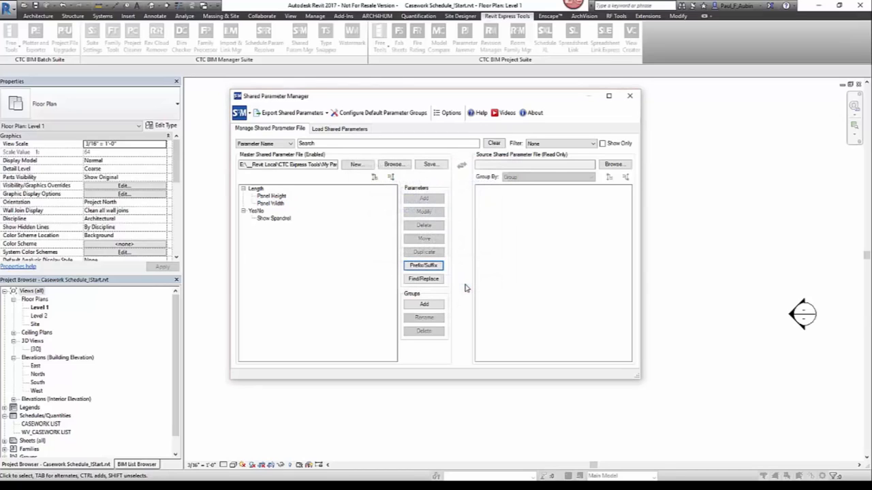
Step: Try to rename the Panel Width parameter in the Length group to Panel W, declining the GUID change
{"action": "left_click", "coordinate": [263, 211]}
{"action": "left_click", "coordinate": [271, 204]}
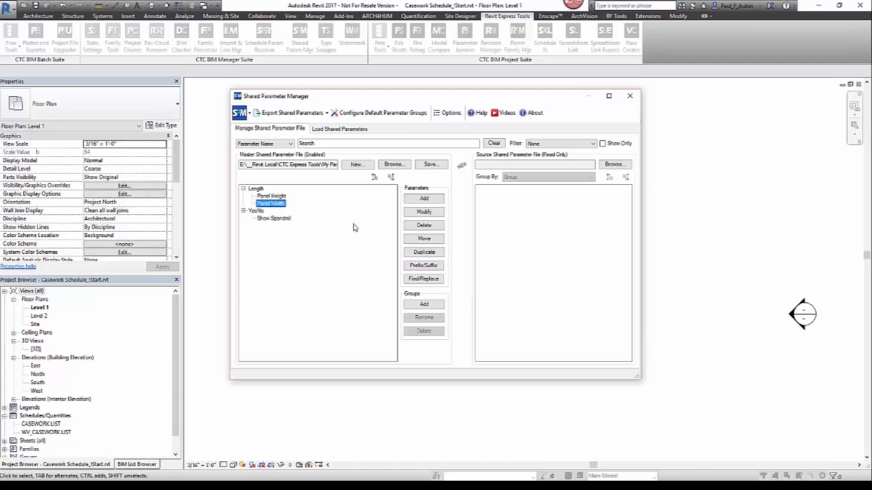
{"action": "left_click", "coordinate": [424, 211]}
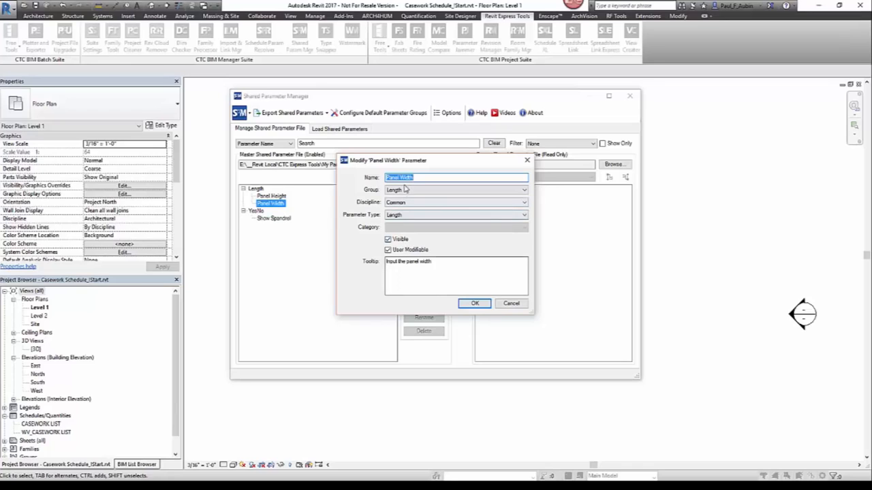
{"action": "left_click_drag", "start_coordinate": [400, 177], "coordinate": [439, 188]}
{"action": "type", "text": "W"}
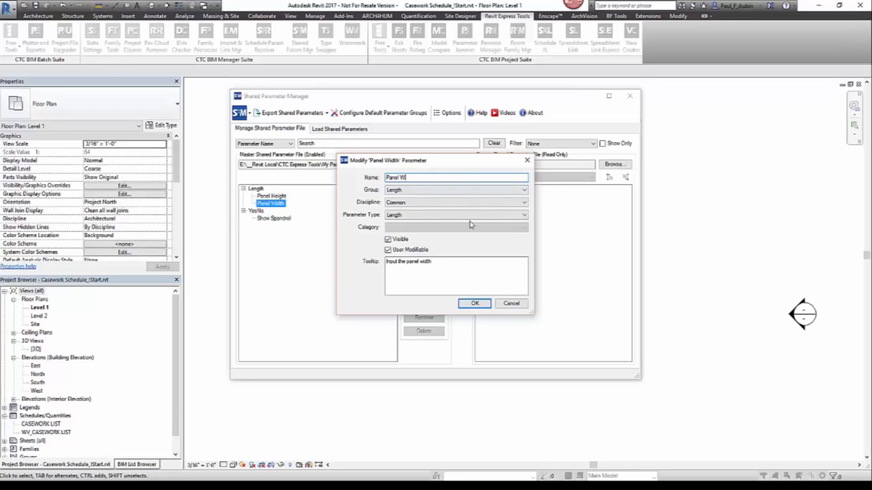
{"action": "left_click", "coordinate": [479, 306]}
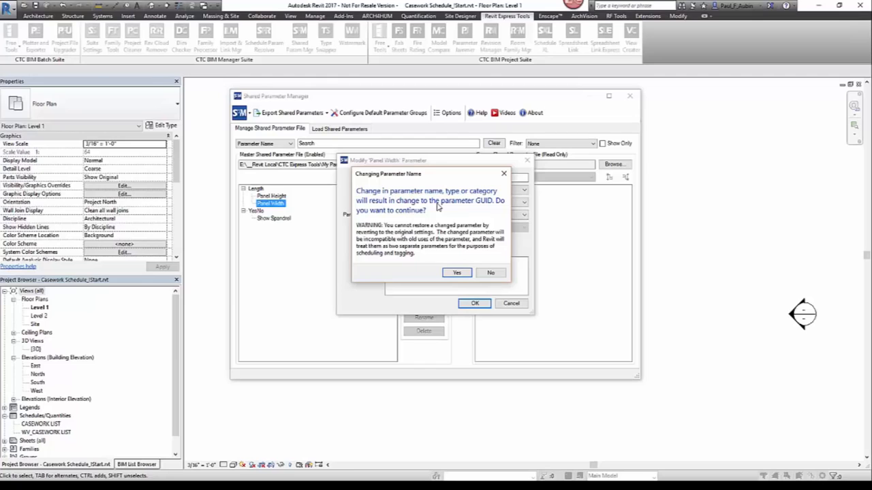
{"action": "left_click", "coordinate": [489, 273]}
{"action": "left_click", "coordinate": [511, 303]}
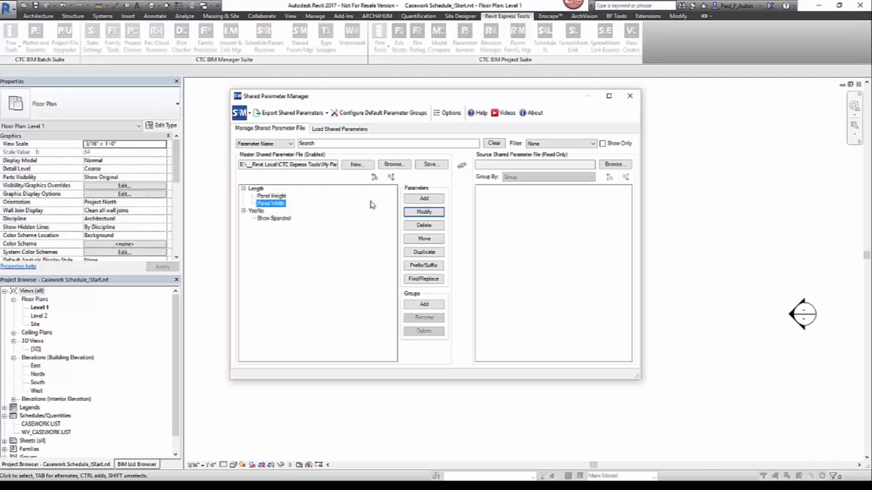
Step: Save the master shared parameter file and load PFA Parameters (Master).txt as the source shared parameter file
{"action": "left_click", "coordinate": [431, 165]}
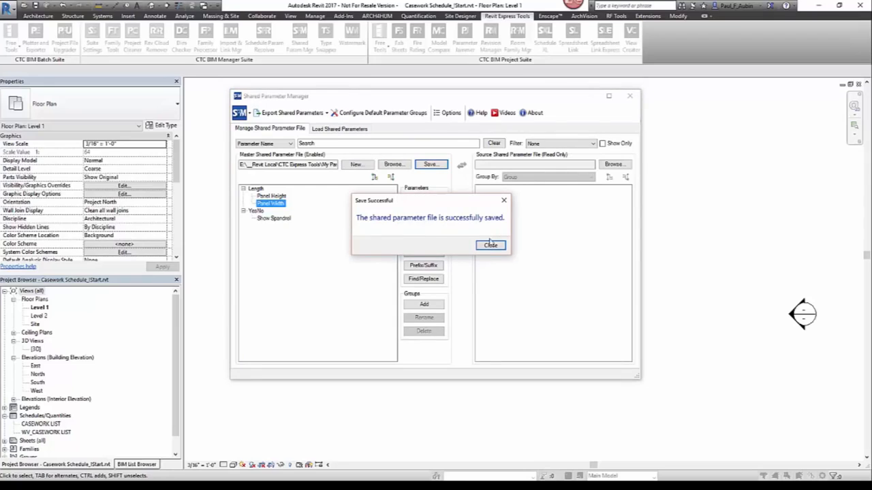
{"action": "left_click", "coordinate": [491, 246]}
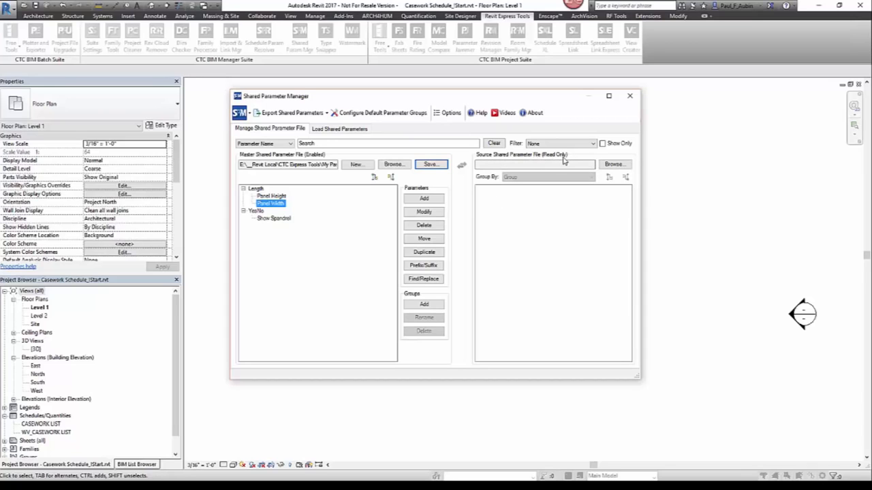
{"action": "left_click", "coordinate": [620, 167]}
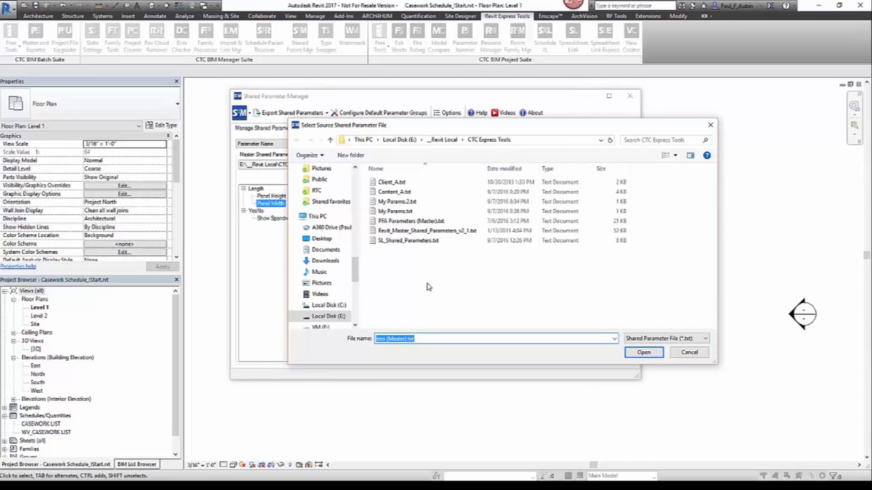
{"action": "left_click", "coordinate": [402, 223]}
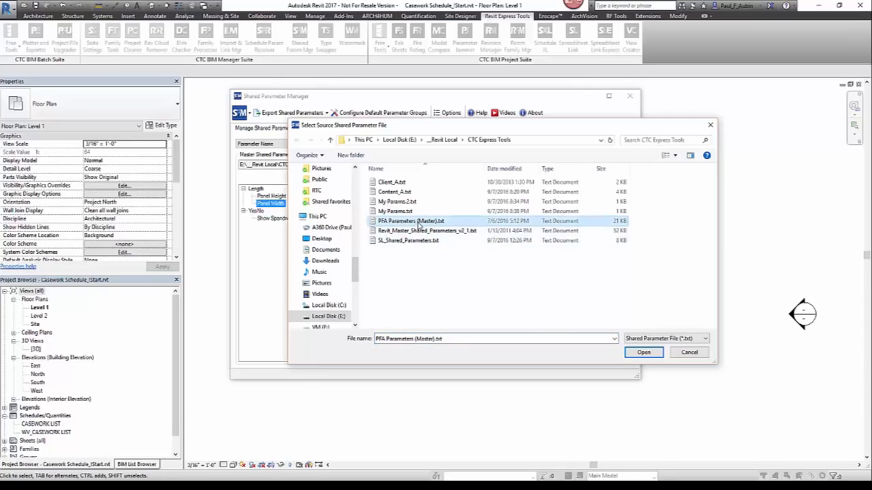
{"action": "left_click", "coordinate": [641, 354]}
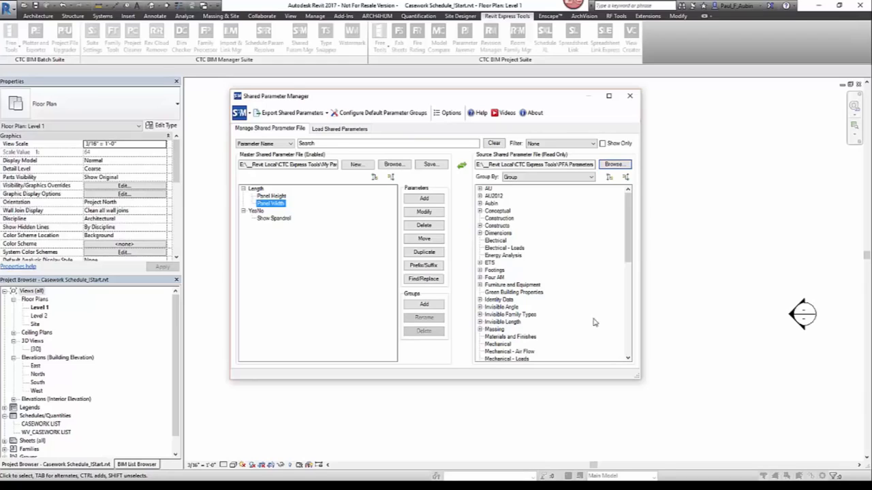
Step: Expand all groups of the source file and look through the parameters in the AU and AU2012 groups
{"action": "left_click", "coordinate": [609, 179]}
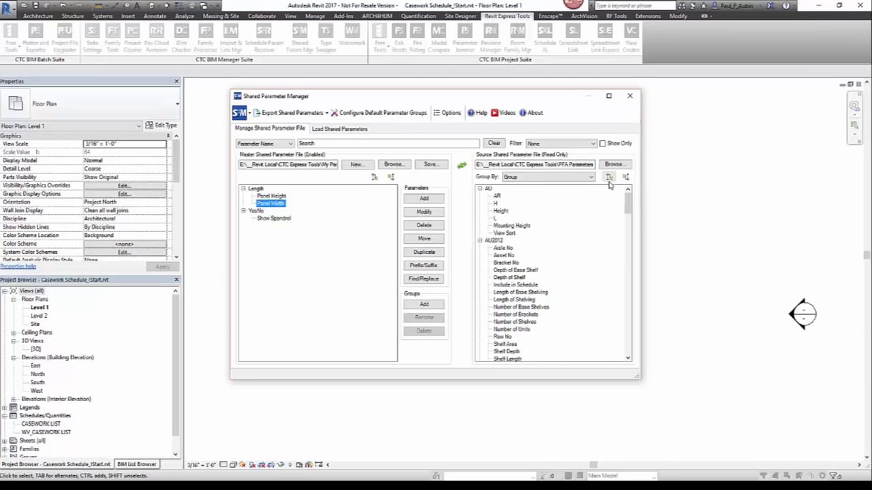
{"action": "mouse_move", "coordinate": [632, 205]}
{"action": "left_mouse_down"}
{"action": "mouse_move", "coordinate": [638, 342]}
{"action": "mouse_move", "coordinate": [632, 194]}
{"action": "left_mouse_up"}
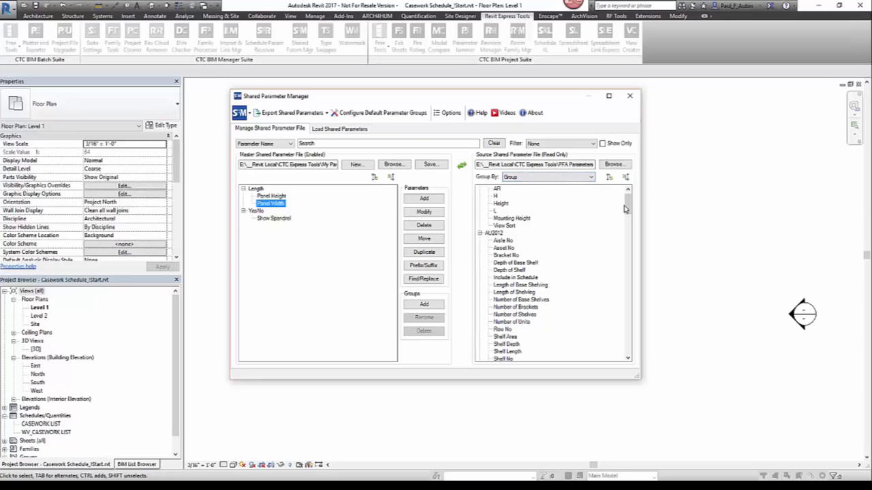
{"action": "left_click_drag", "start_coordinate": [626, 206], "coordinate": [630, 201]}
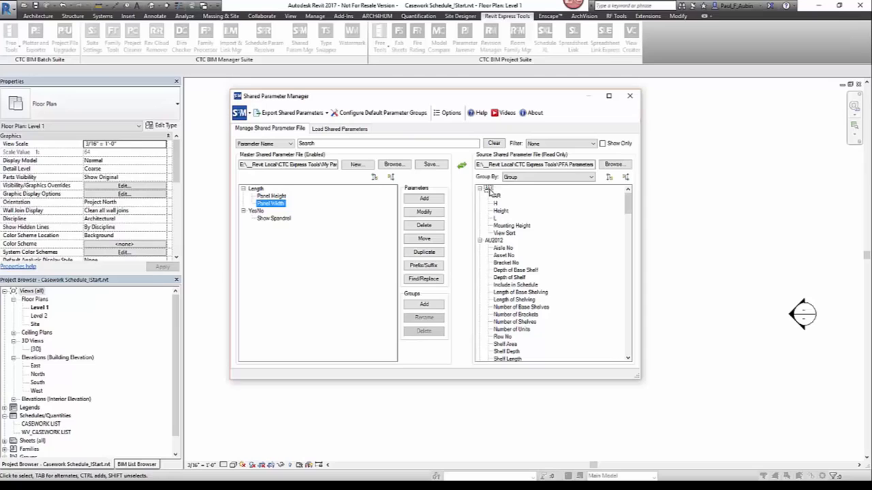
{"action": "left_click", "coordinate": [499, 242]}
{"action": "scroll", "coordinate": [504, 247], "scroll_direction": "down", "scroll_amount": 2}
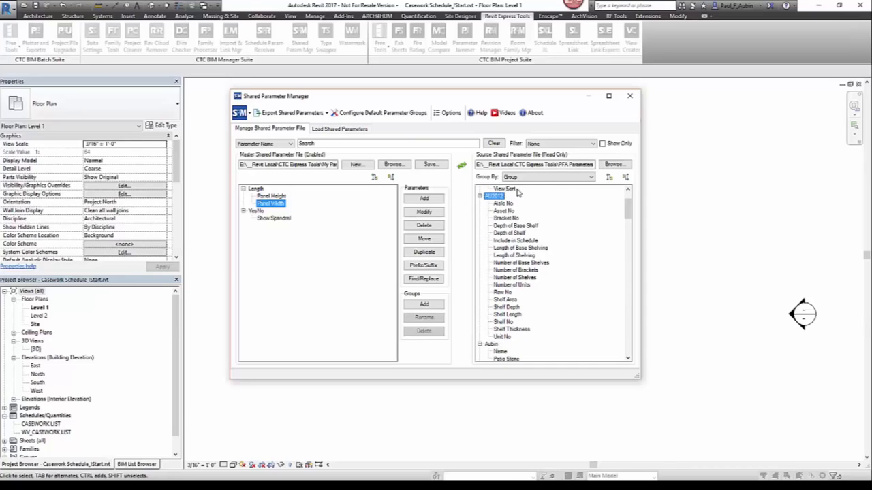
Step: Group the source parameters by Parameter Type and examine those under Length, Material, Number and Text
{"action": "left_click", "coordinate": [545, 176]}
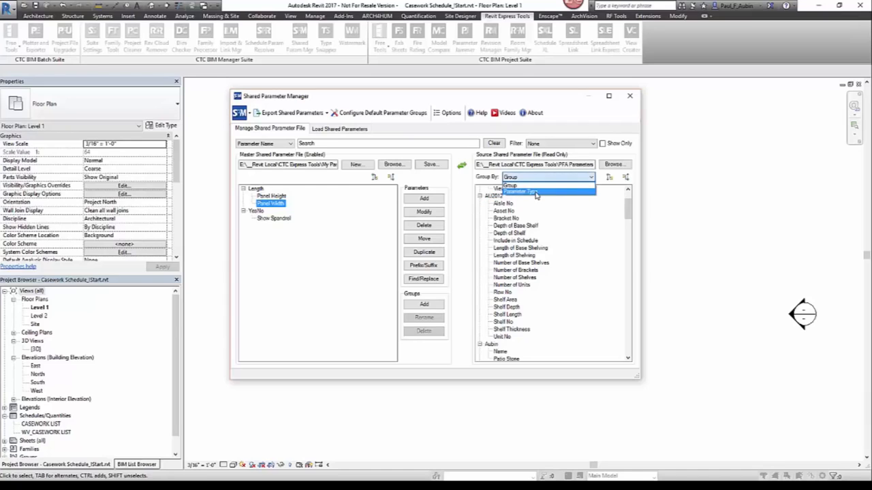
{"action": "left_click", "coordinate": [535, 192]}
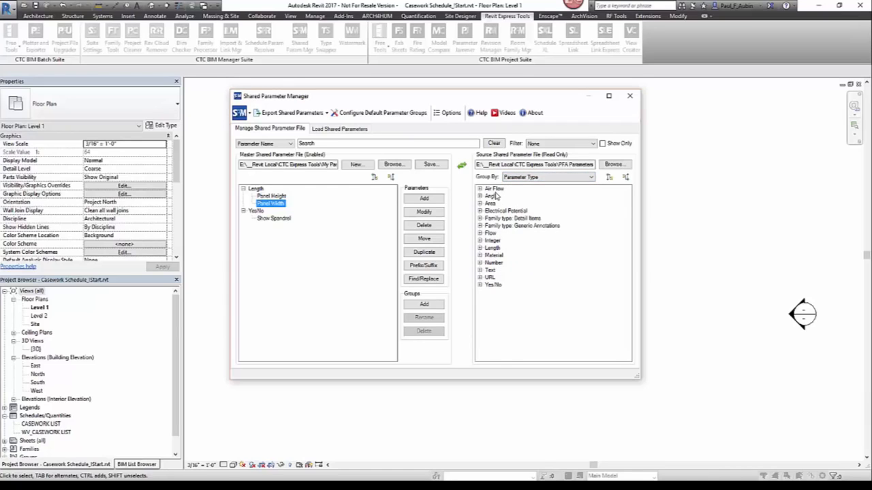
{"action": "left_click", "coordinate": [480, 249]}
{"action": "scroll", "coordinate": [503, 272], "scroll_direction": "down", "scroll_amount": 5}
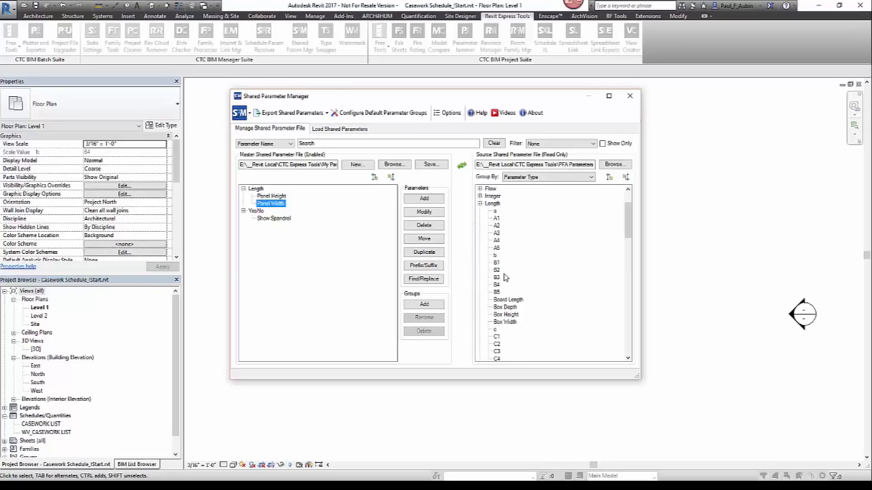
{"action": "scroll", "coordinate": [505, 277], "scroll_direction": "down", "scroll_amount": 15}
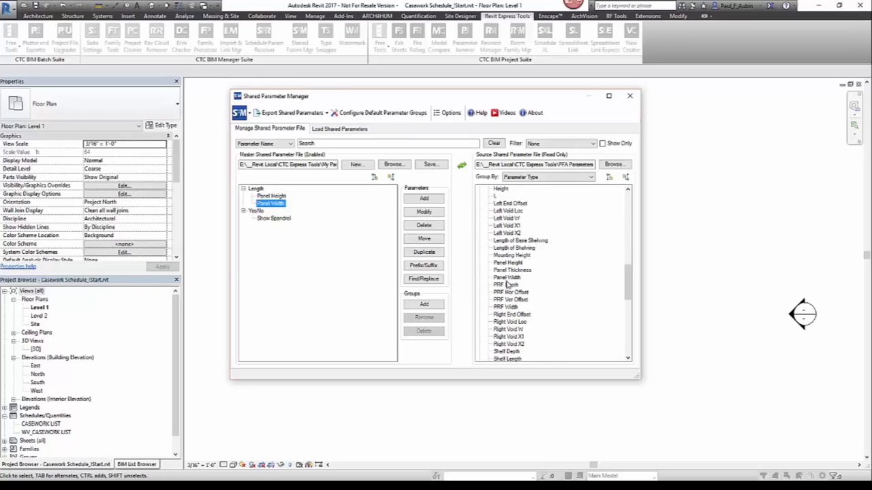
{"action": "left_click", "coordinate": [479, 291]}
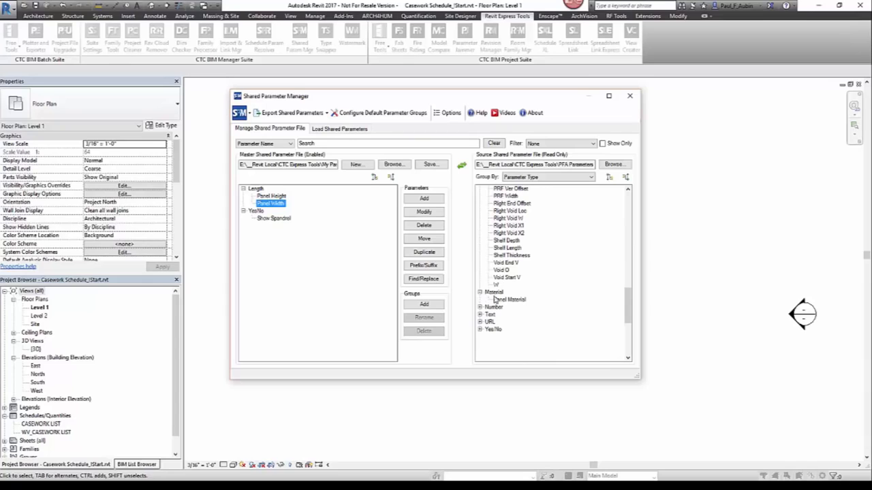
{"action": "left_click", "coordinate": [480, 307]}
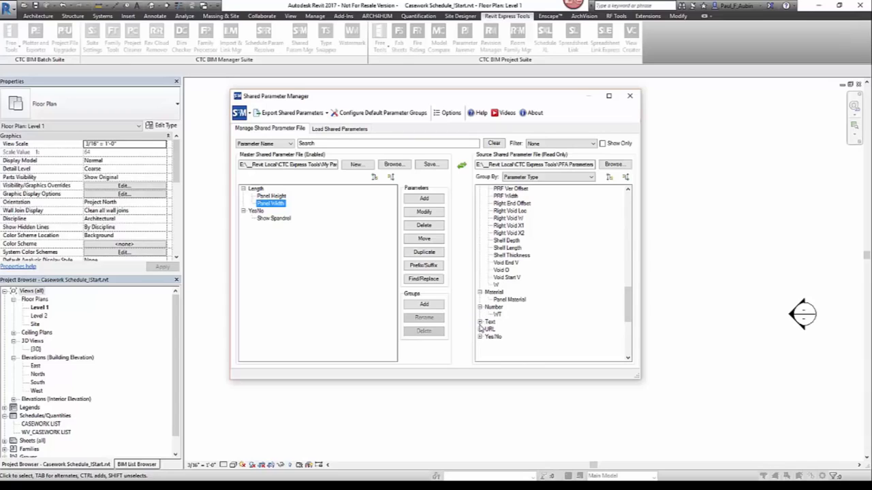
{"action": "left_click", "coordinate": [480, 322]}
{"action": "scroll", "coordinate": [540, 333], "scroll_direction": "down", "scroll_amount": 1}
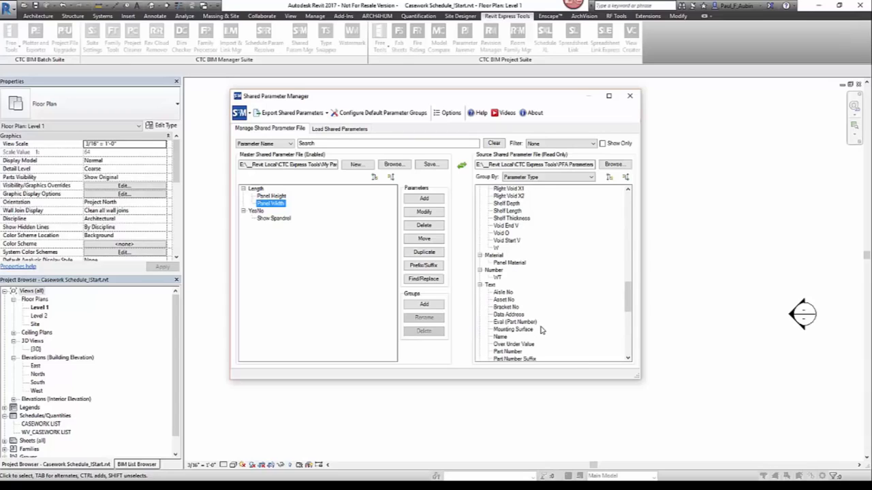
{"action": "scroll", "coordinate": [542, 331], "scroll_direction": "down", "scroll_amount": 1}
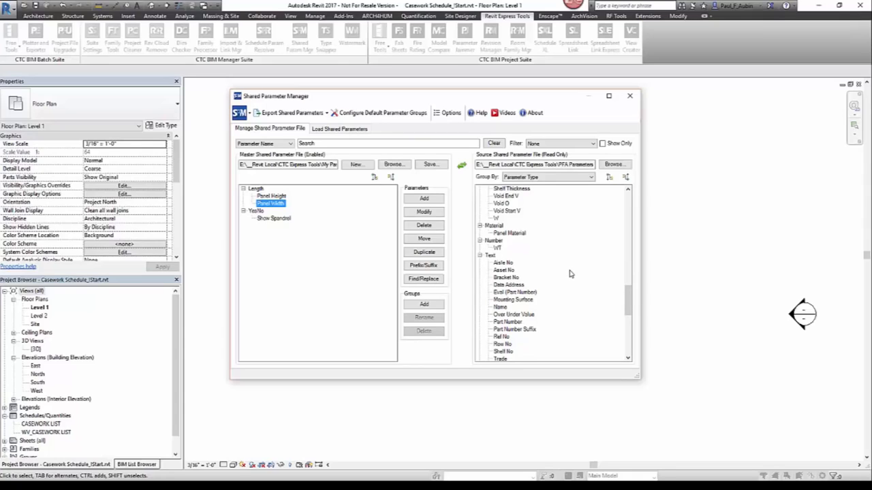
Step: Apply the Naming Issues filter to highlight problem parameter names in the source file
{"action": "left_click", "coordinate": [593, 146]}
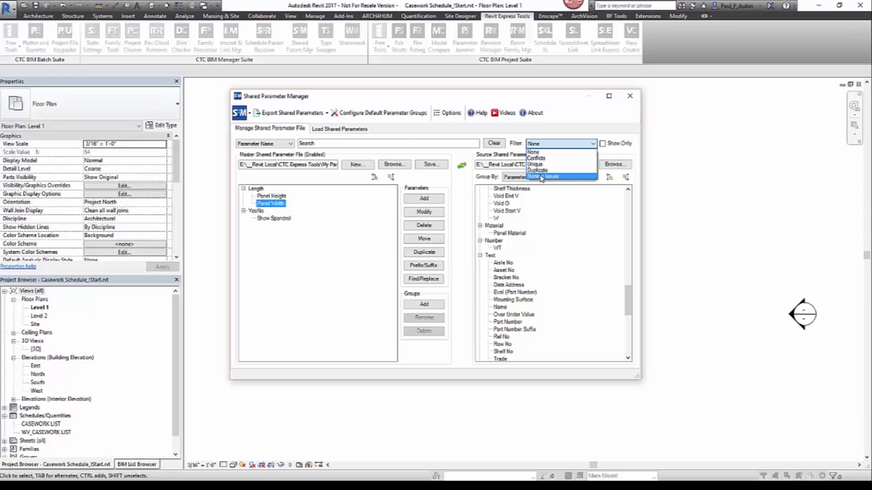
{"action": "left_click", "coordinate": [542, 177]}
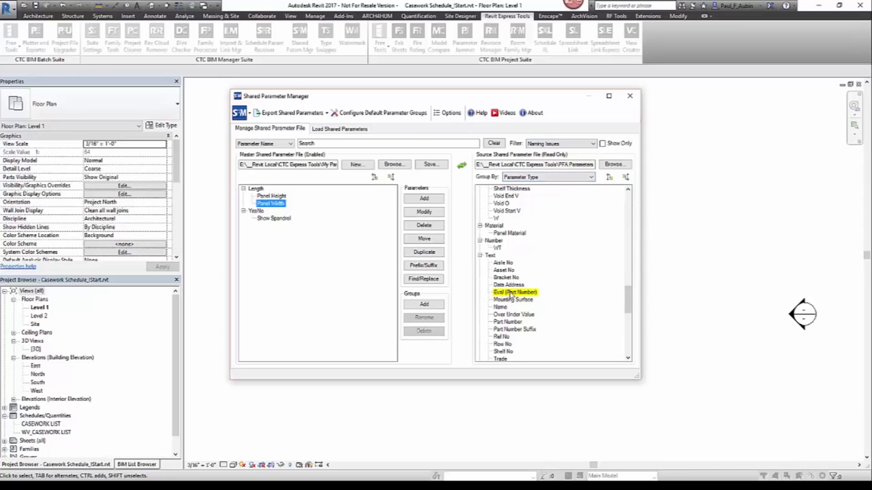
{"action": "mouse_move", "coordinate": [516, 296]}
Step: Swap the master and source files, and copy the Show Spandrel parameter into the Other group of the master file
{"action": "left_click", "coordinate": [462, 167]}
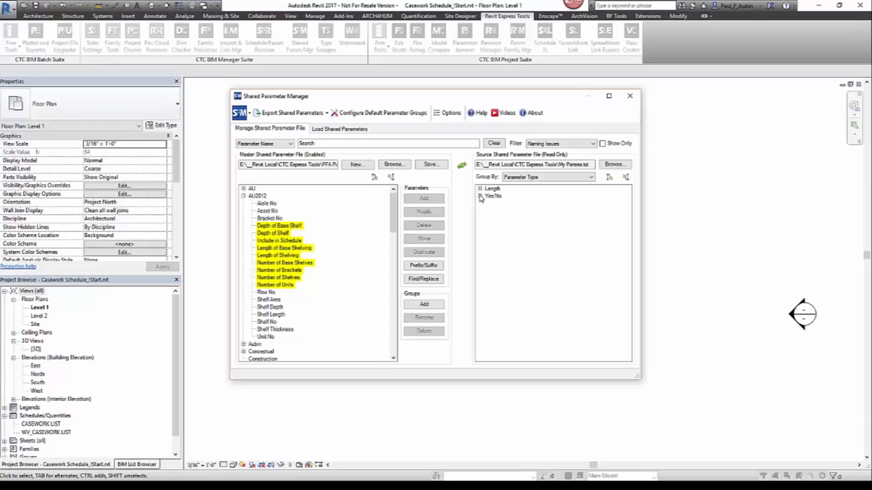
{"action": "left_click", "coordinate": [480, 197]}
{"action": "left_click", "coordinate": [510, 203]}
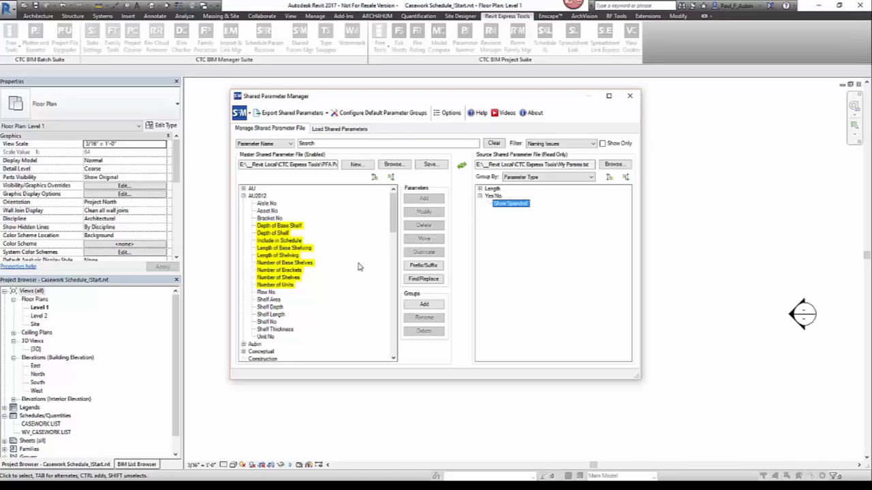
{"action": "left_click_drag", "start_coordinate": [392, 217], "coordinate": [393, 304]}
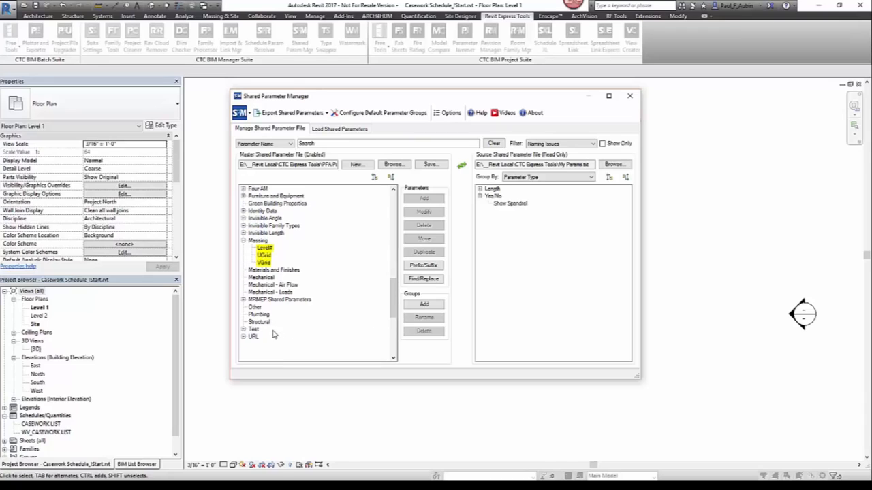
{"action": "left_click", "coordinate": [517, 205]}
{"action": "left_click_drag", "start_coordinate": [517, 205], "coordinate": [254, 307]}
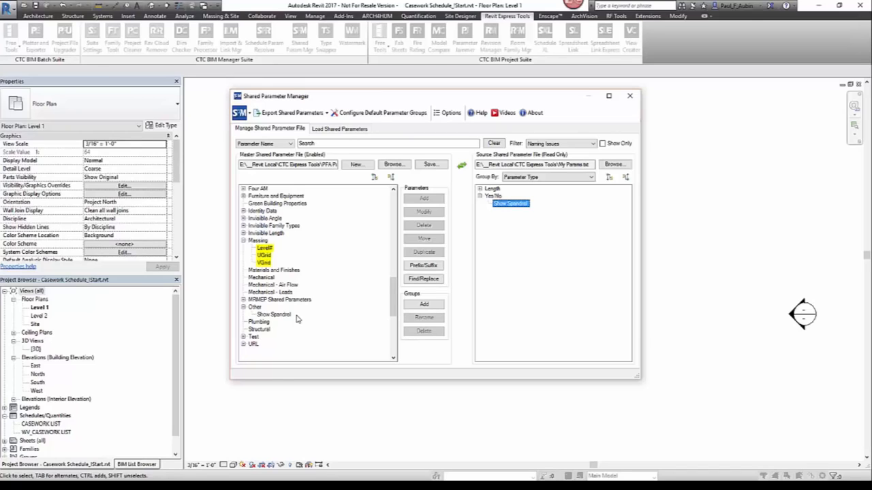
Step: Try to copy the Panel Width parameter from the source's Length type into a group of the master file
{"action": "left_click", "coordinate": [479, 188]}
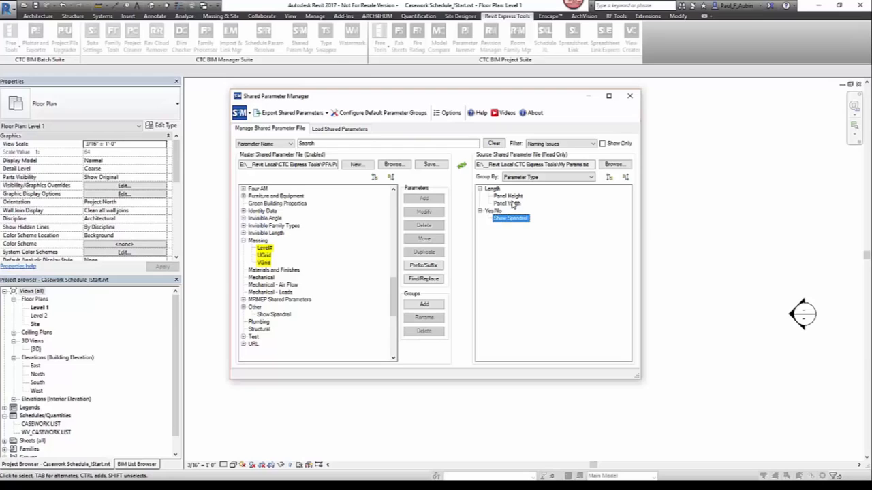
{"action": "left_click", "coordinate": [511, 203]}
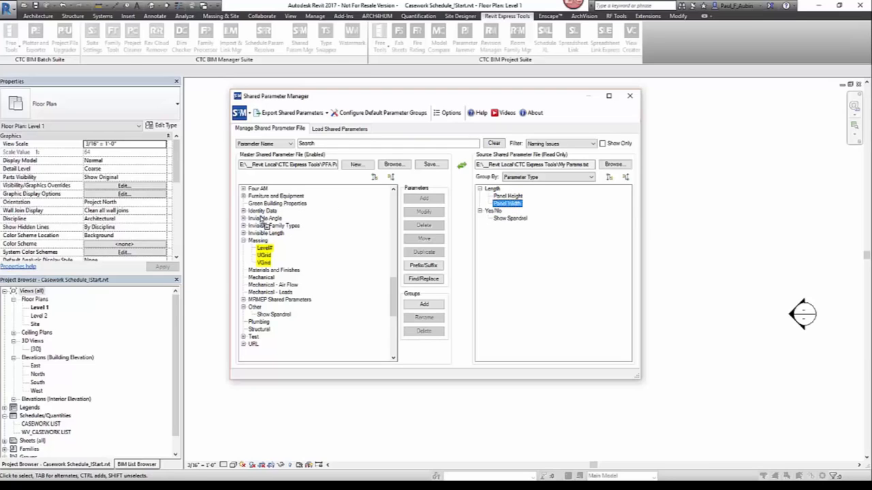
{"action": "left_click_drag", "start_coordinate": [262, 220], "coordinate": [263, 219]}
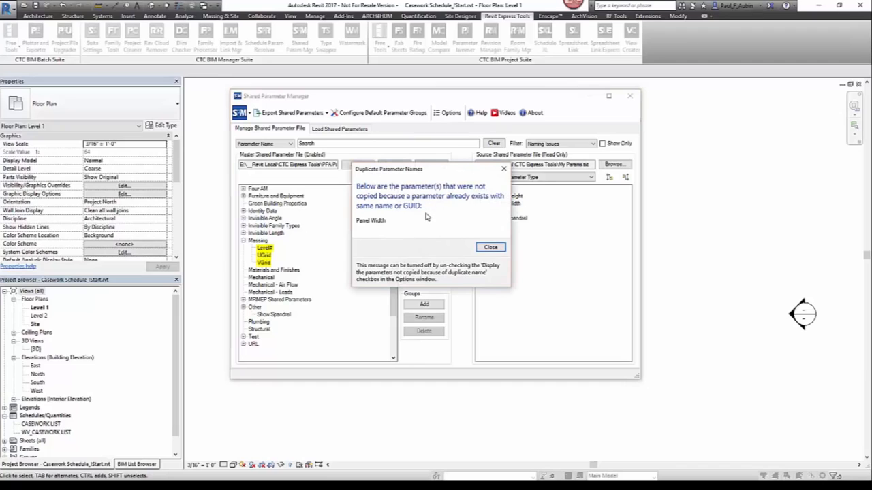
{"action": "left_click", "coordinate": [503, 168]}
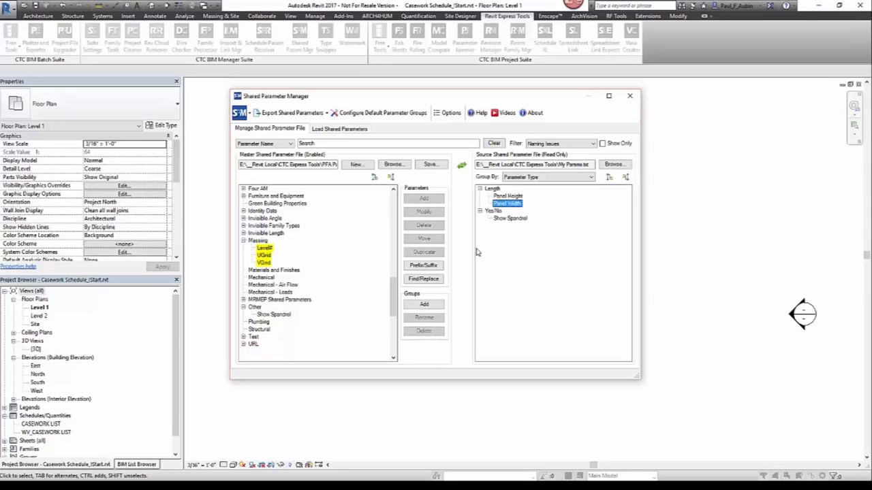
Step: Save the changes to the PFA Parameters master file
{"action": "left_click", "coordinate": [431, 166]}
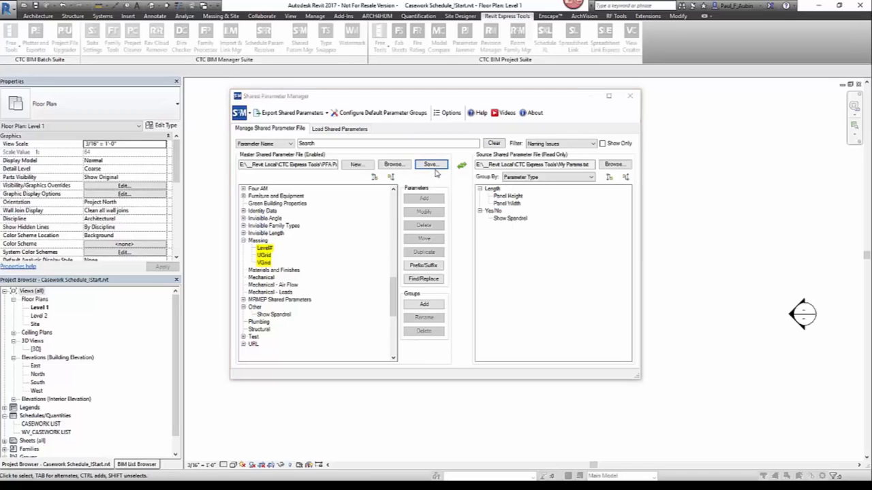
{"action": "left_click", "coordinate": [457, 265]}
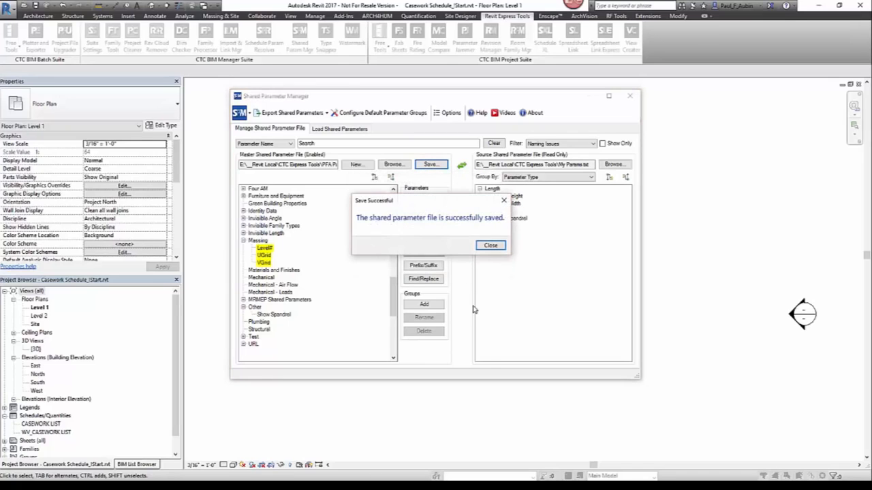
{"action": "left_click", "coordinate": [491, 250]}
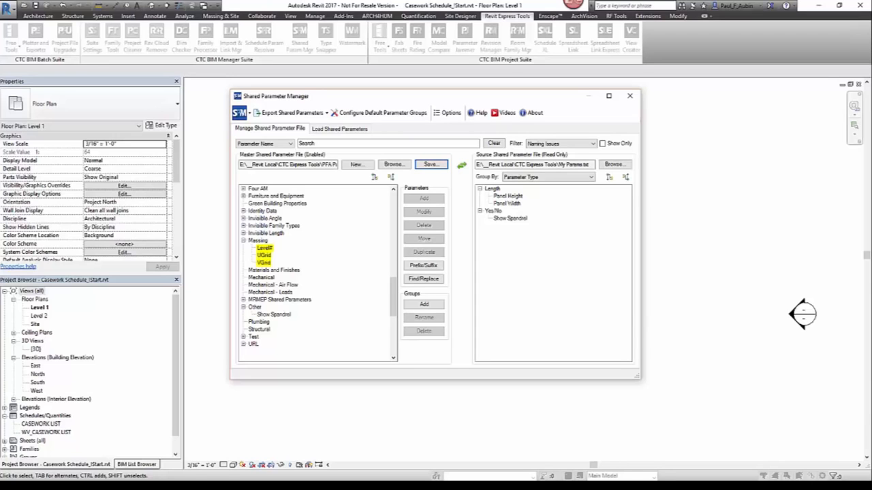
Step: Check the CTC Express Tools folder for the PFA Parameters (Master).2.txt backup file, and return to the Shared Parameter Manager
{"action": "left_click_drag", "start_coordinate": [871, 80], "coordinate": [512, 80]}
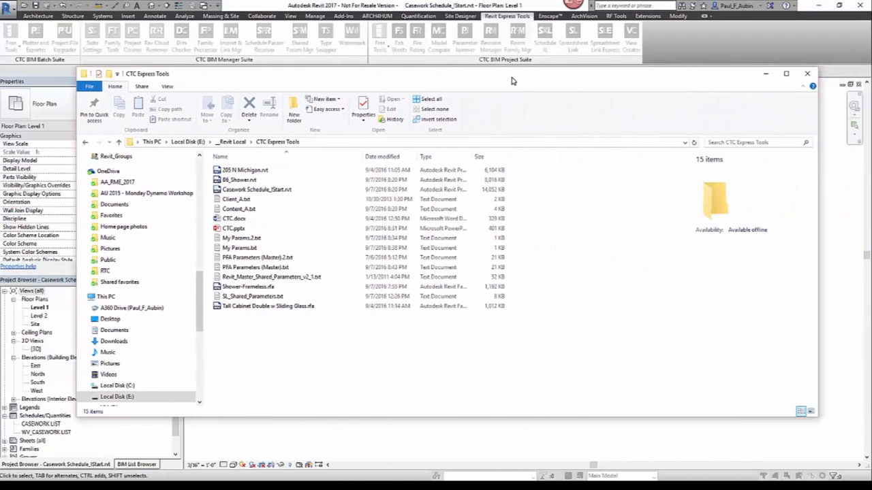
{"action": "left_click", "coordinate": [289, 260]}
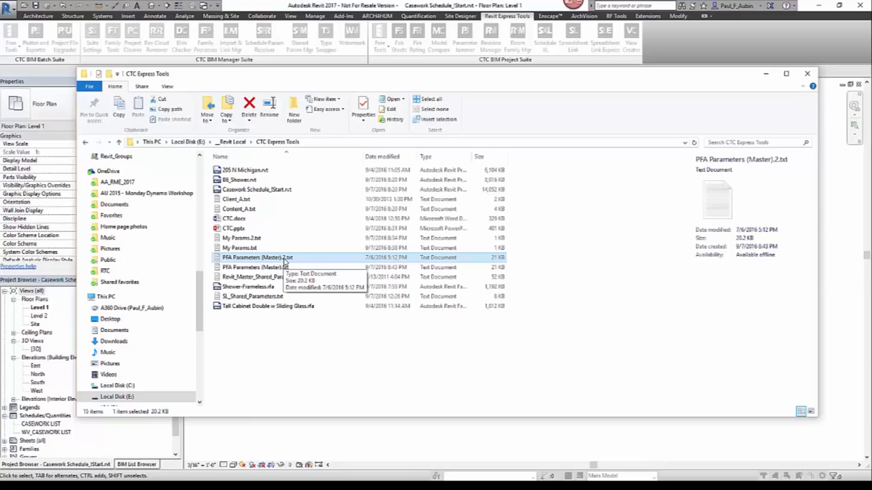
{"action": "left_click_drag", "start_coordinate": [345, 77], "coordinate": [871, 90]}
{"action": "left_click", "coordinate": [790, 314]}
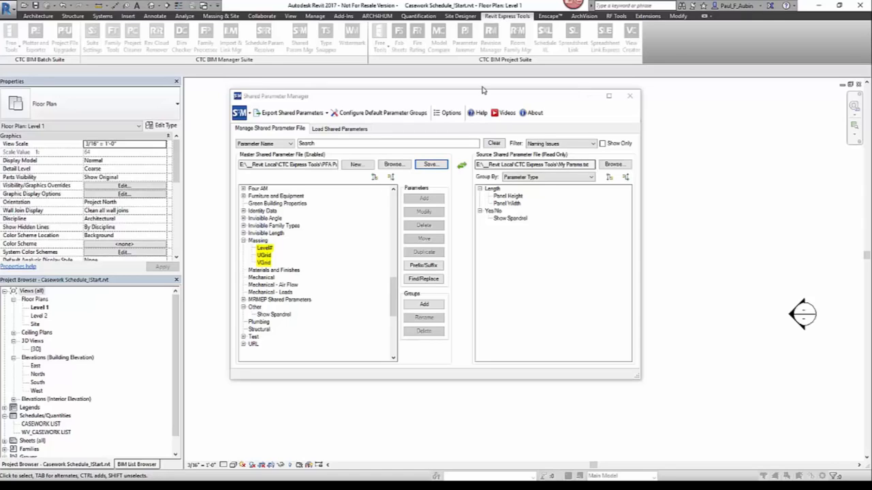
Step: Load SL_Shared_Parameters.txt from the CTC Express Tools folder as the master file in place of the PFA Parameters file
{"action": "left_click_drag", "start_coordinate": [473, 99], "coordinate": [510, 116]}
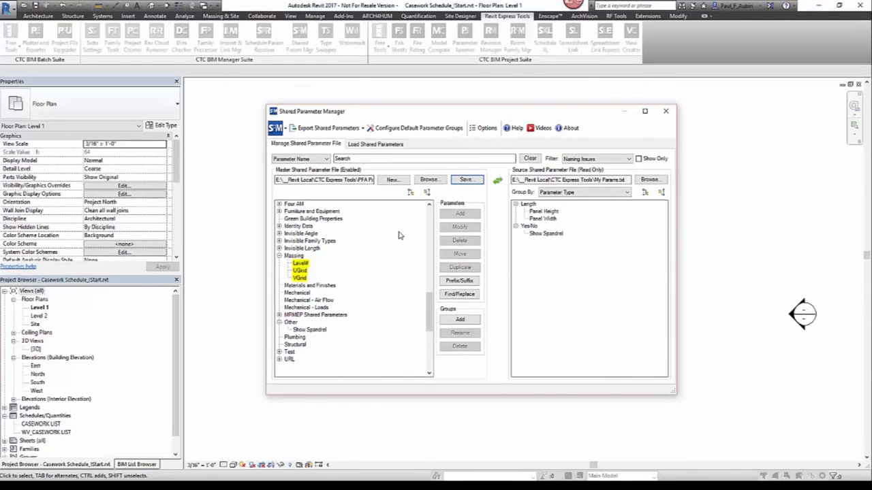
{"action": "left_click", "coordinate": [429, 180]}
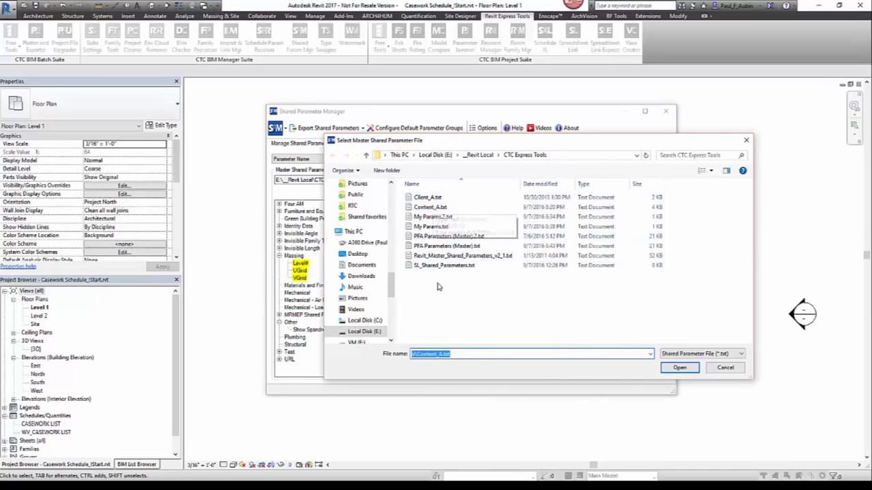
{"action": "left_click", "coordinate": [431, 265]}
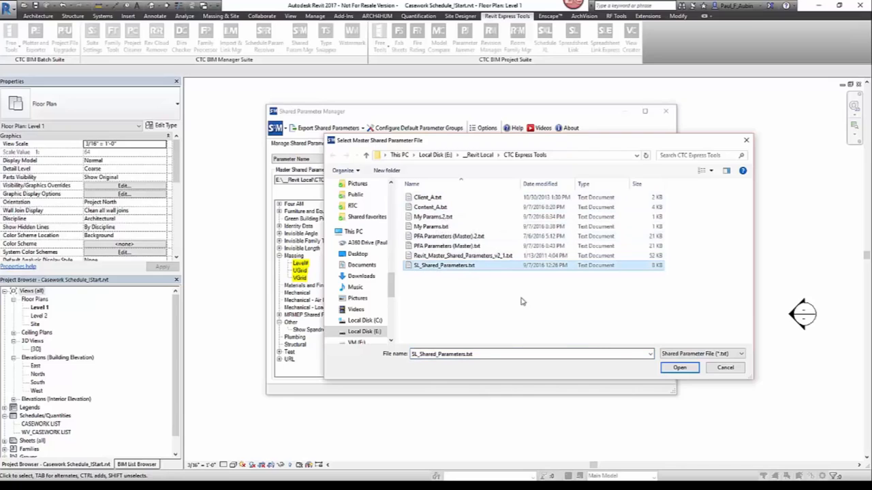
{"action": "left_click", "coordinate": [679, 368]}
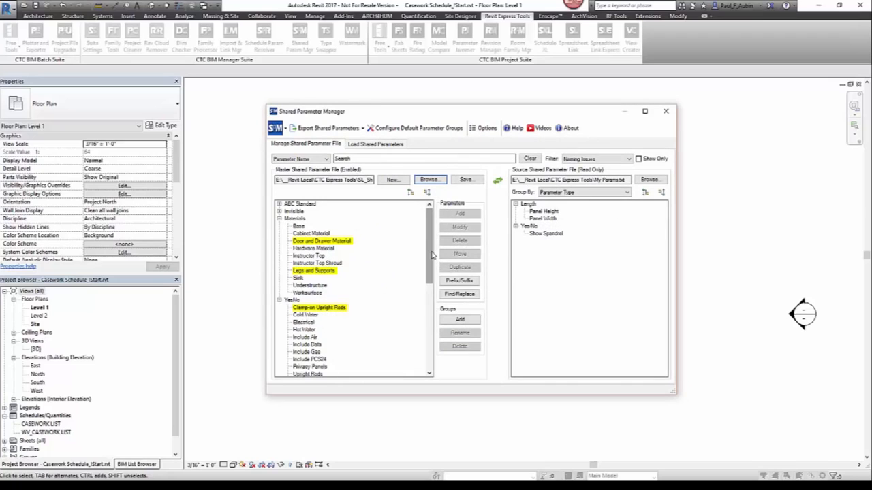
Step: Review the naming of the service parameters in the YesNo group, such as Include Air, Vacuum and Waste, and close the Shared Parameter Manager
{"action": "left_click_drag", "start_coordinate": [431, 255], "coordinate": [432, 286]}
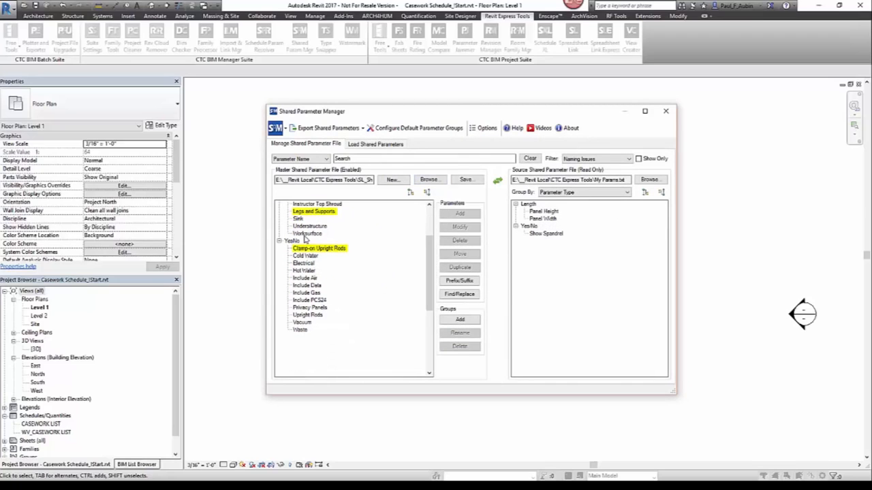
{"action": "left_click", "coordinate": [305, 279]}
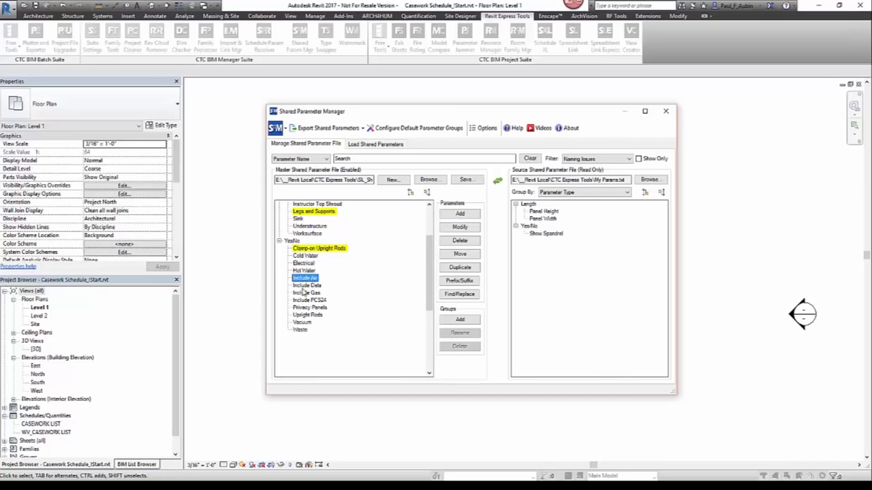
{"action": "left_click", "coordinate": [304, 287]}
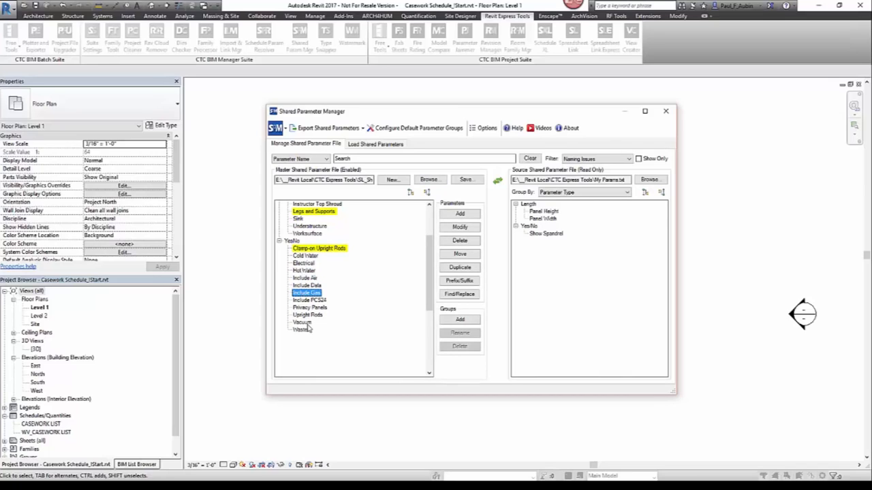
{"action": "left_click", "coordinate": [304, 324]}
{"action": "left_click", "coordinate": [301, 330]}
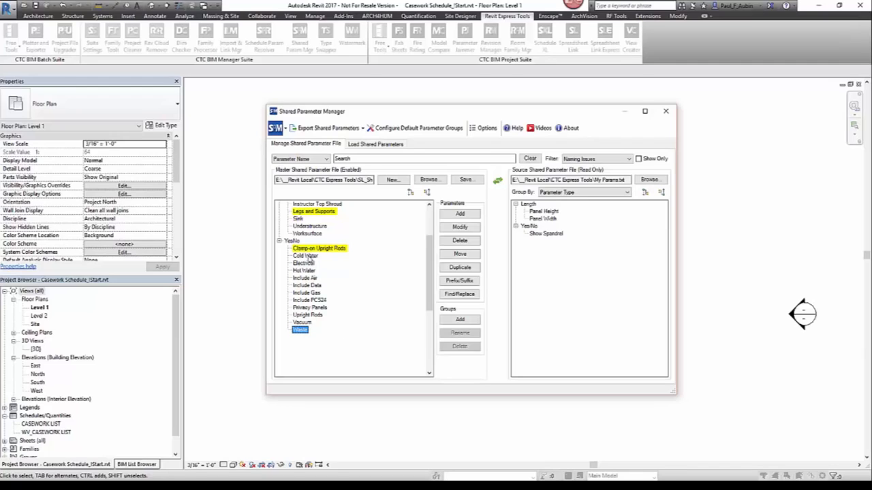
{"action": "left_click", "coordinate": [666, 112]}
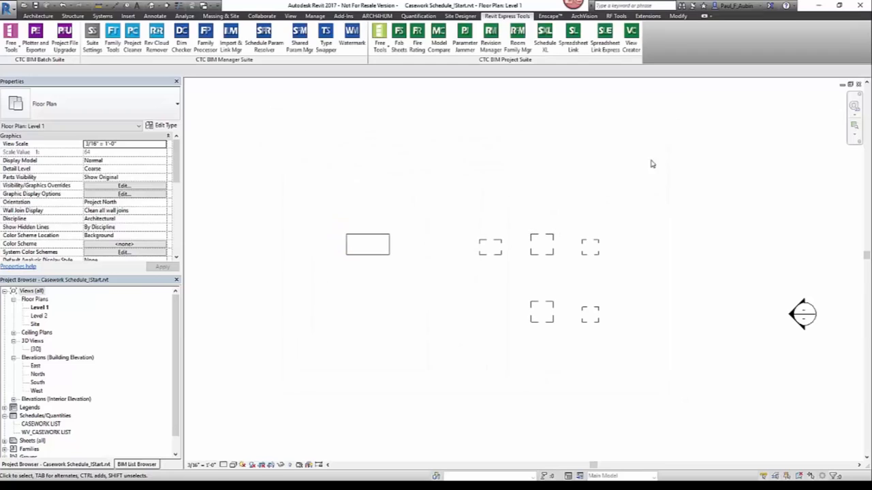
Step: Enable gas for the first C3 item in the WV_CASEWORK LIST schedule, and open the CASEWORK LIST schedule
{"action": "double_click", "coordinate": [41, 433]}
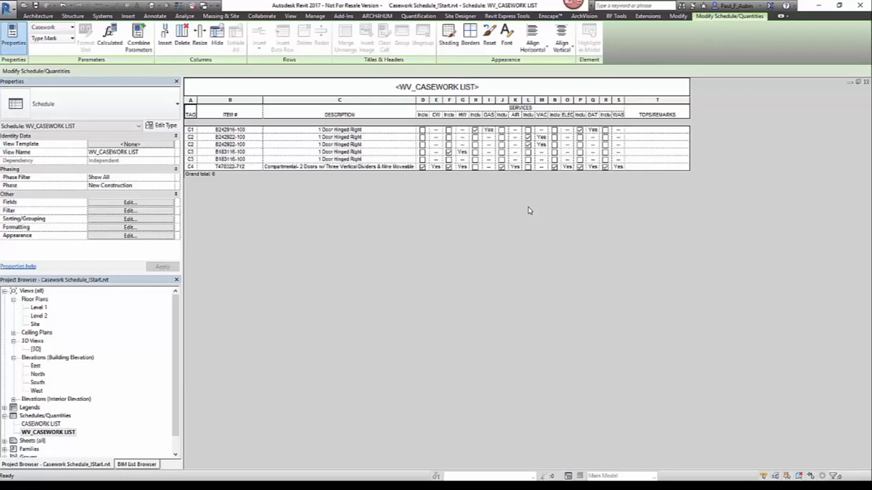
{"action": "left_click", "coordinate": [488, 154]}
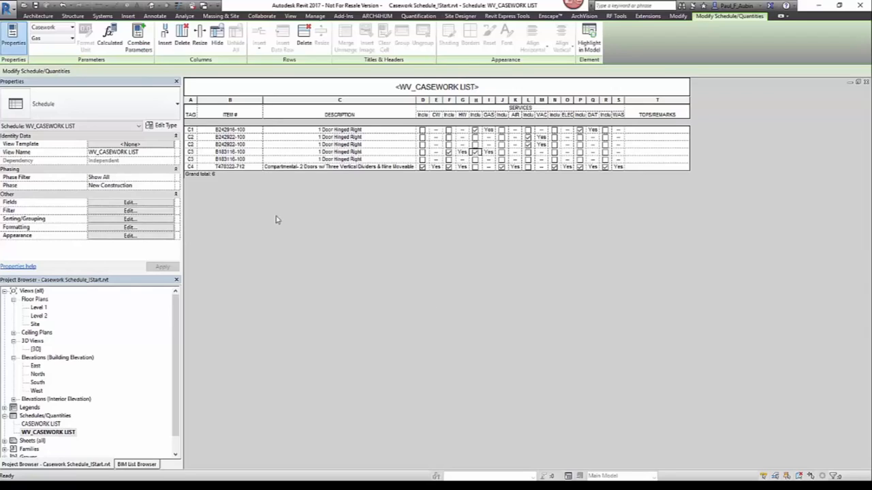
{"action": "double_click", "coordinate": [41, 423]}
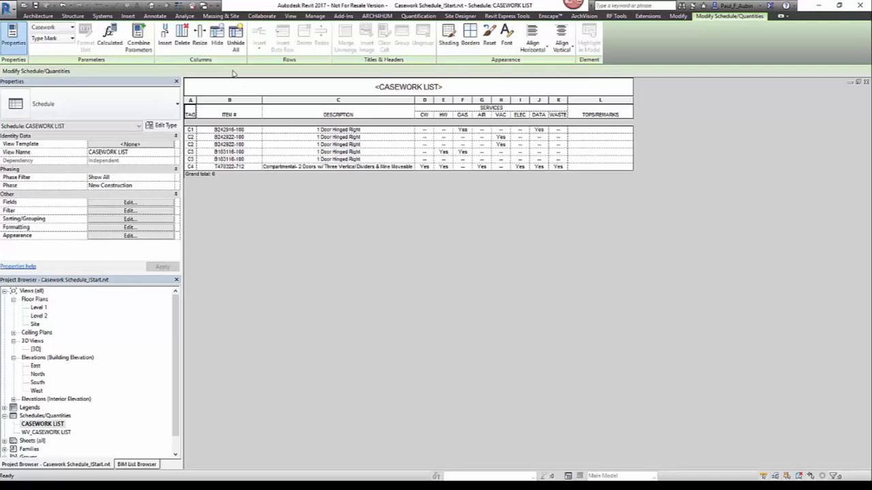
Step: Reopen the Shared Parameter Manager and load SL_Shared_Parameters.txt as the master shared parameter file
{"action": "left_click", "coordinate": [498, 21]}
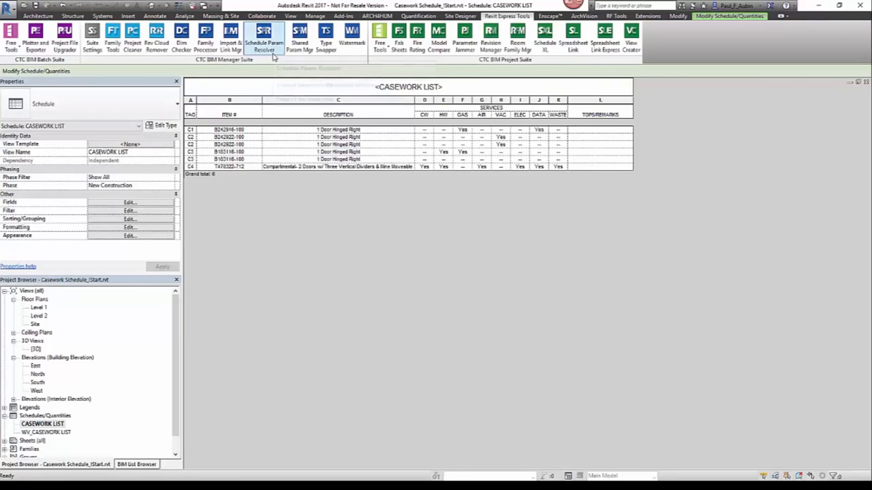
{"action": "left_click", "coordinate": [300, 43]}
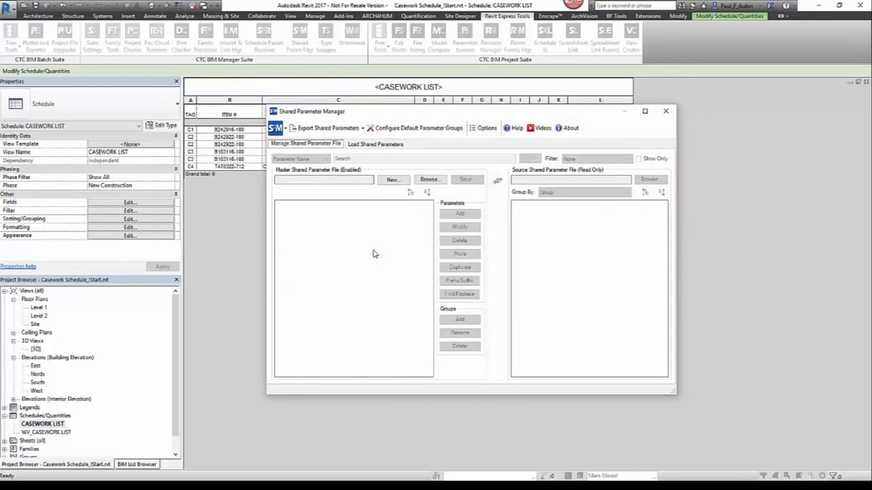
{"action": "left_click", "coordinate": [427, 180]}
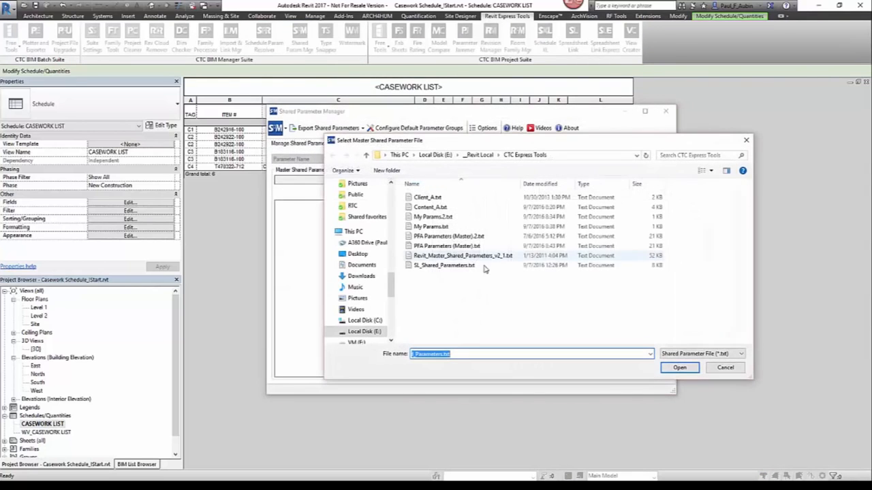
{"action": "left_click", "coordinate": [443, 265]}
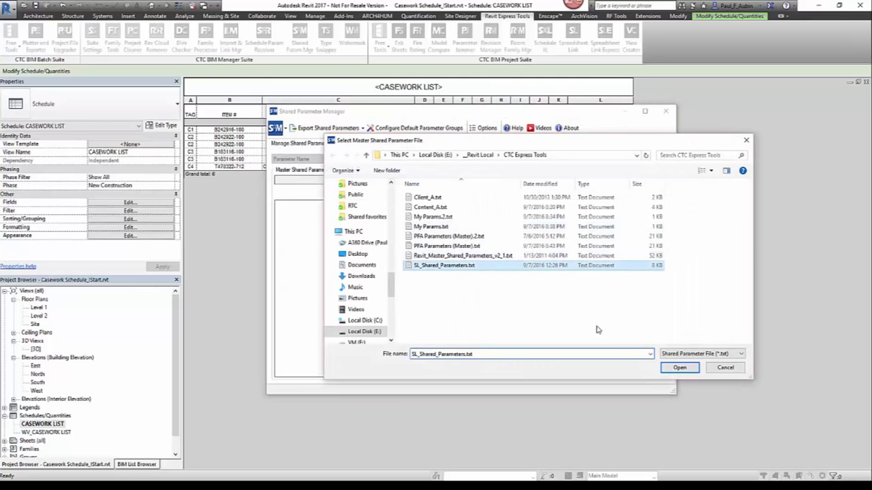
{"action": "left_click", "coordinate": [679, 367]}
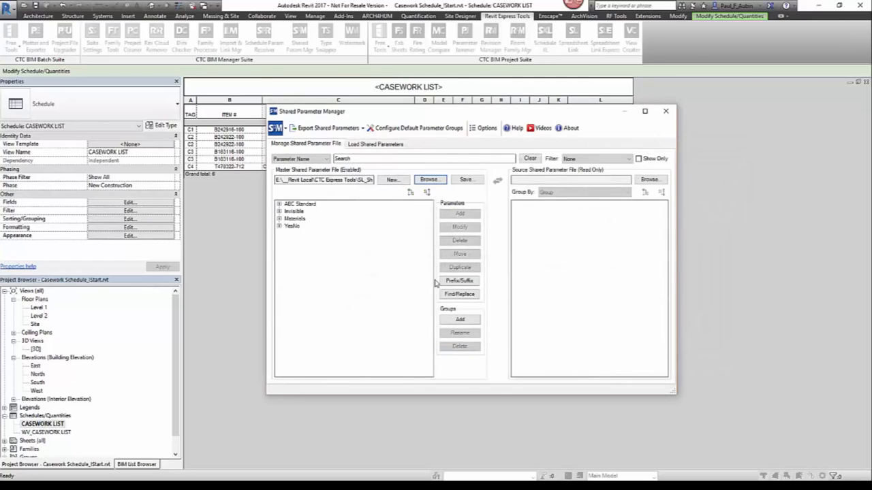
Step: Rename the Electrical parameter in the YesNo group to Include Electrical, accepting the GUID change
{"action": "left_click", "coordinate": [279, 225]}
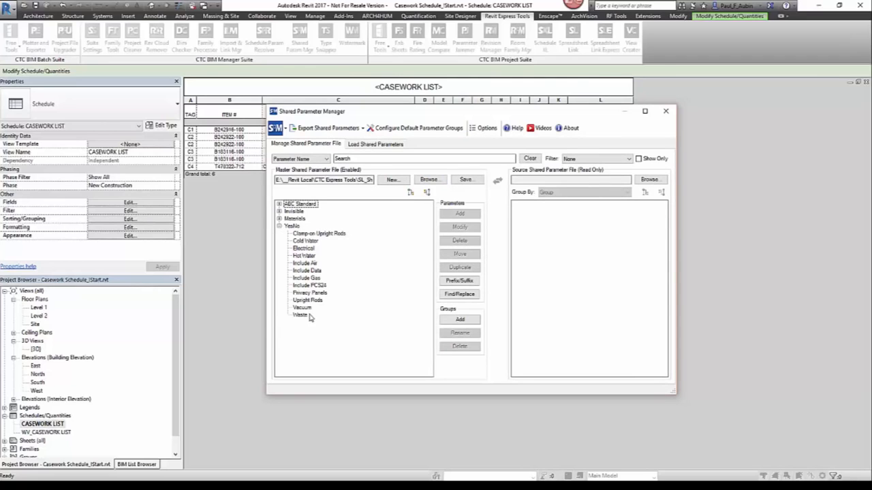
{"action": "left_click", "coordinate": [303, 249]}
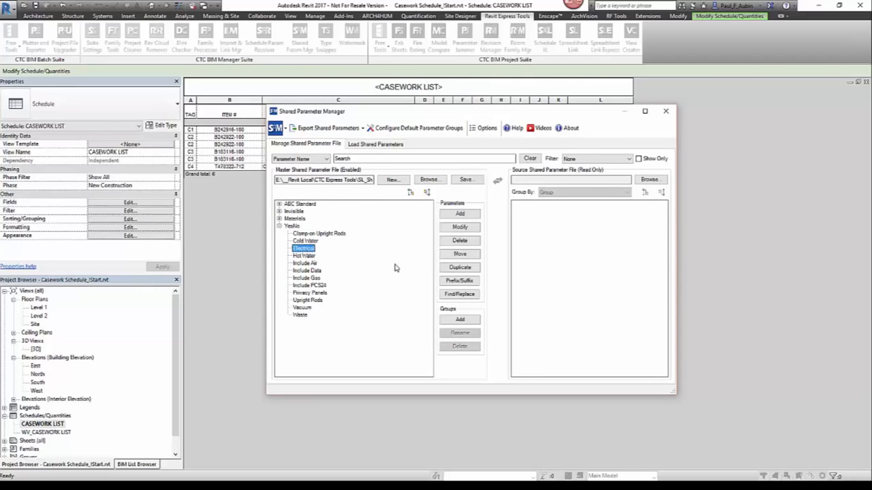
{"action": "left_click", "coordinate": [460, 226]}
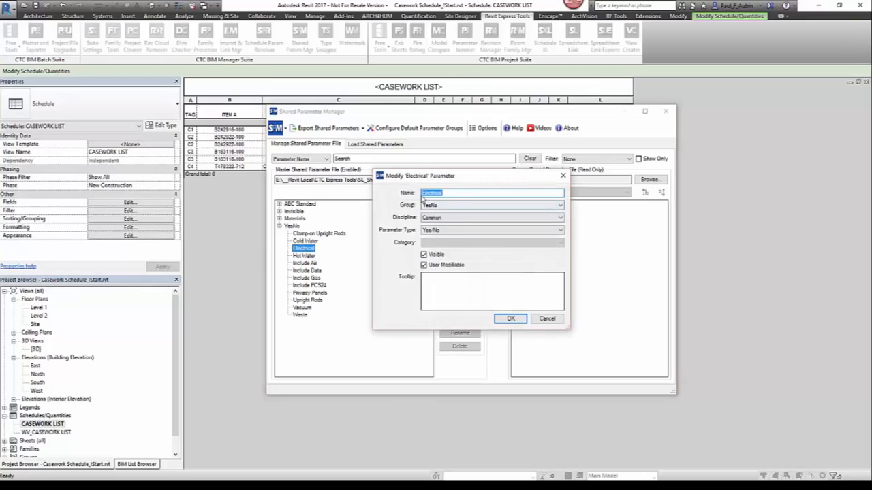
{"action": "left_click", "coordinate": [422, 193]}
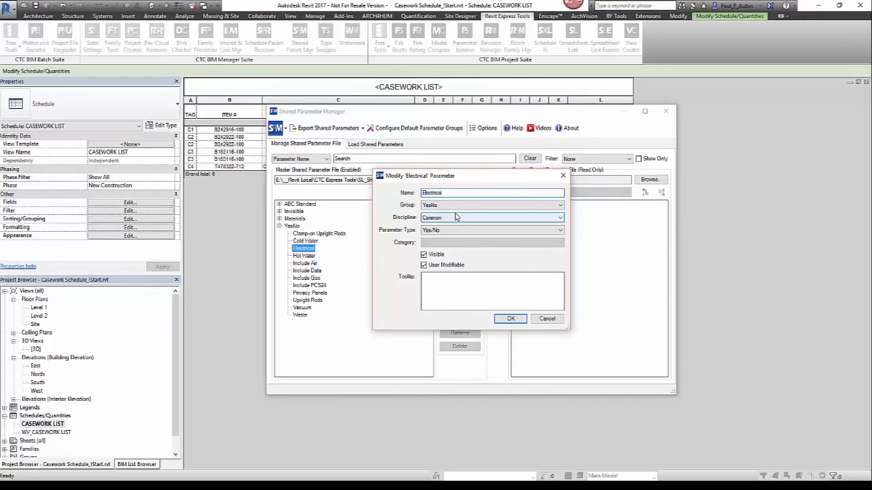
{"action": "type", "text": "Include"}
{"action": "left_click", "coordinate": [508, 320]}
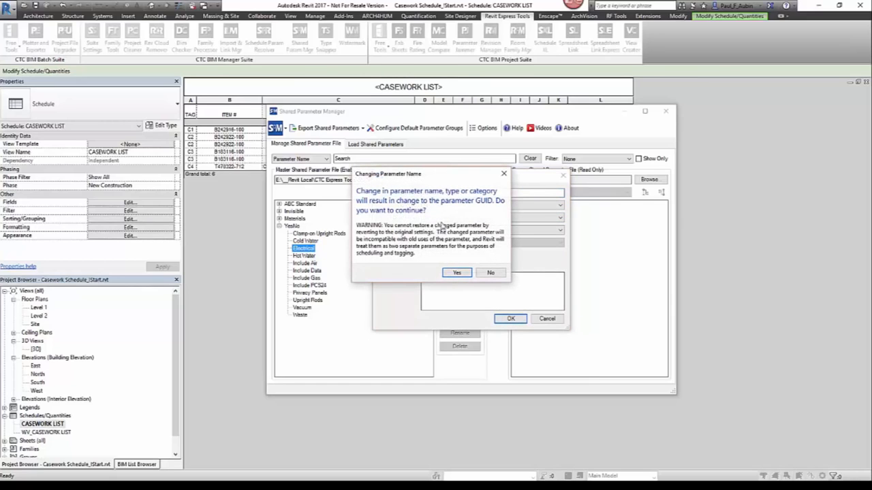
{"action": "left_click", "coordinate": [467, 274]}
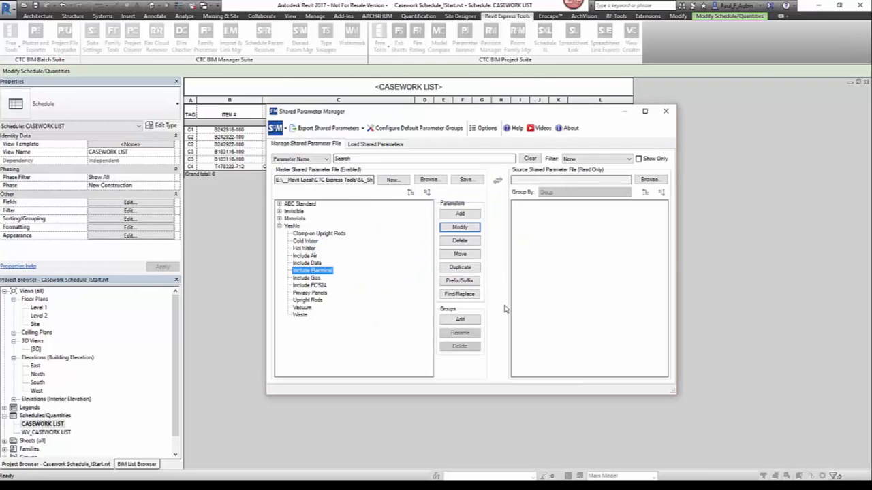
Step: Rename the Vacuum parameter in the YesNo group to Include Vacuum, accepting the GUID change
{"action": "left_click", "coordinate": [302, 307]}
{"action": "left_click", "coordinate": [460, 227]}
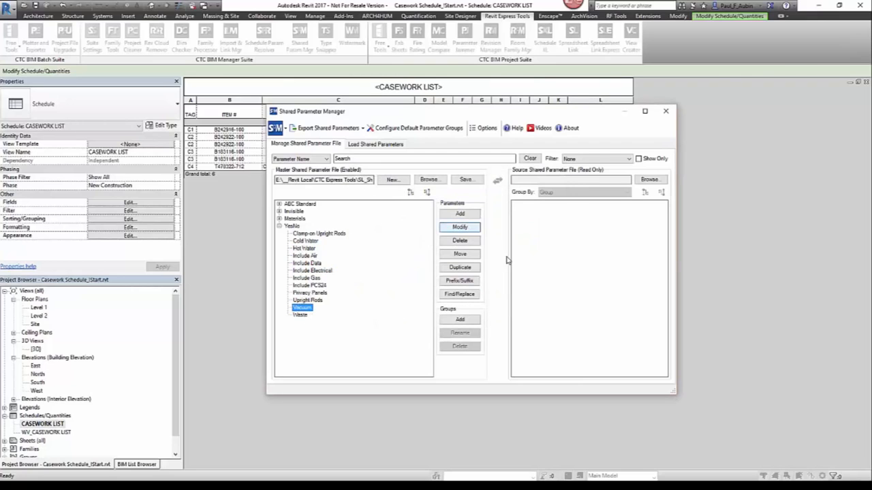
{"action": "key", "text": "Home"}
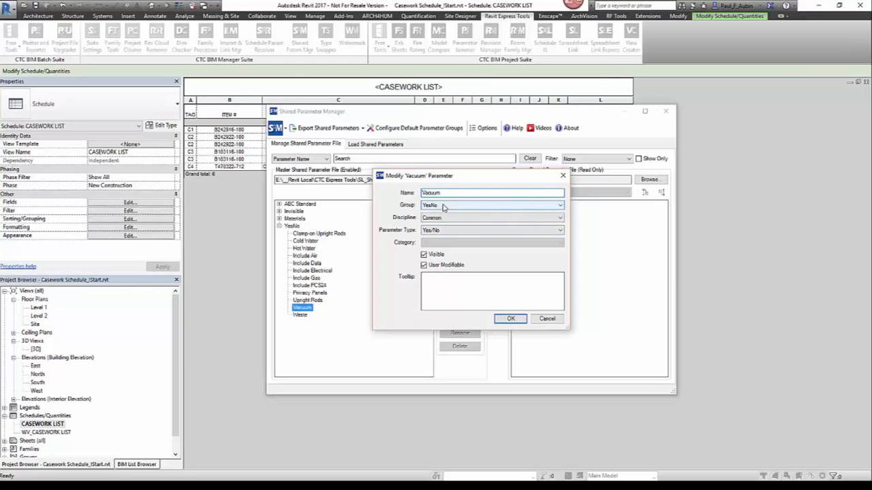
{"action": "type", "text": "Include"}
{"action": "left_click", "coordinate": [523, 318]}
{"action": "left_click", "coordinate": [452, 275]}
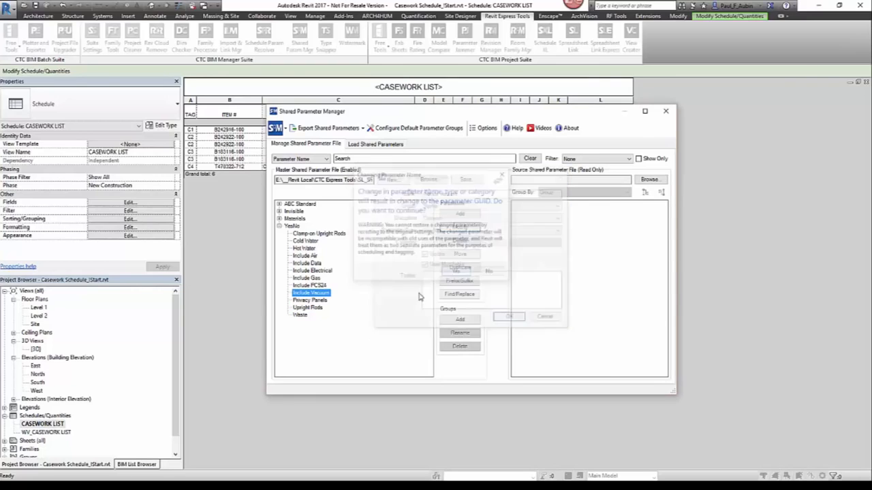
Step: Rename the Waste parameter in the YesNo group to Include Waste, and save the SL_Shared_Parameters master file
{"action": "left_click", "coordinate": [299, 315]}
{"action": "left_click", "coordinate": [460, 227]}
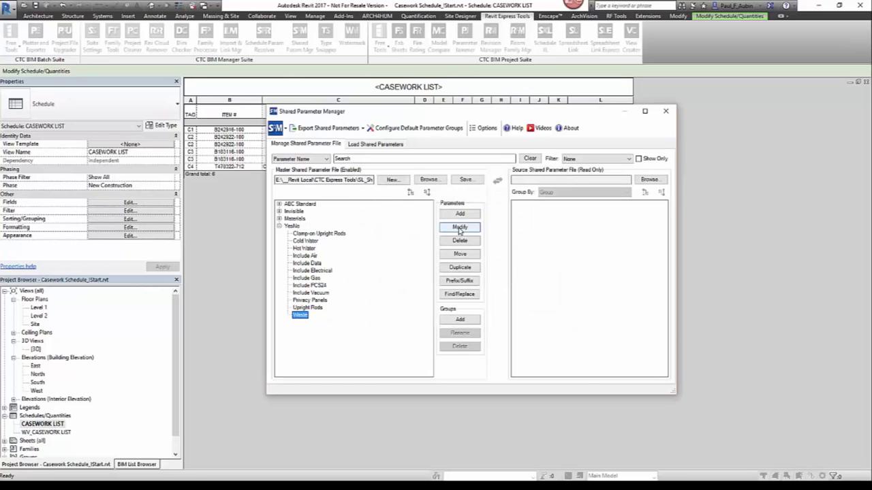
{"action": "left_click", "coordinate": [422, 194]}
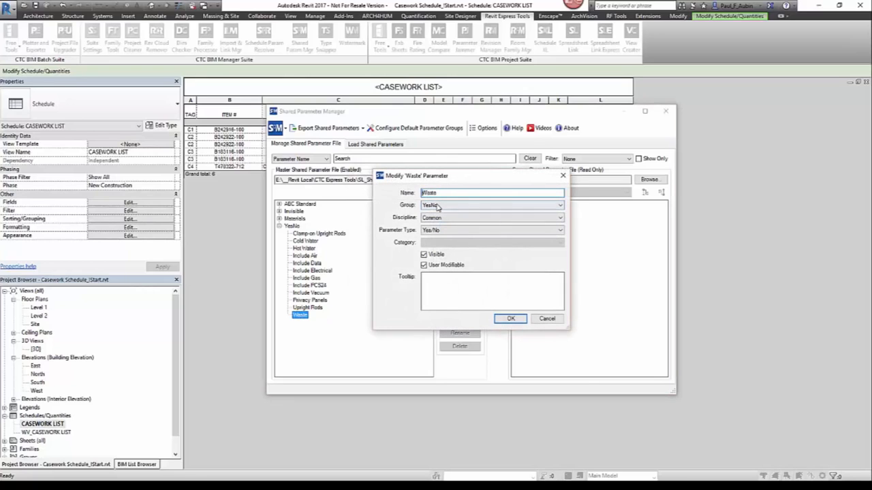
{"action": "type", "text": "Include"}
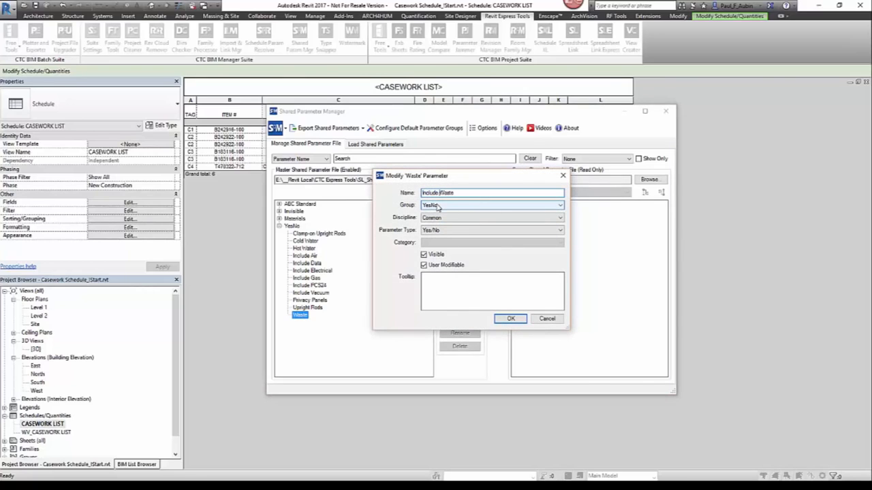
{"action": "left_click", "coordinate": [511, 319]}
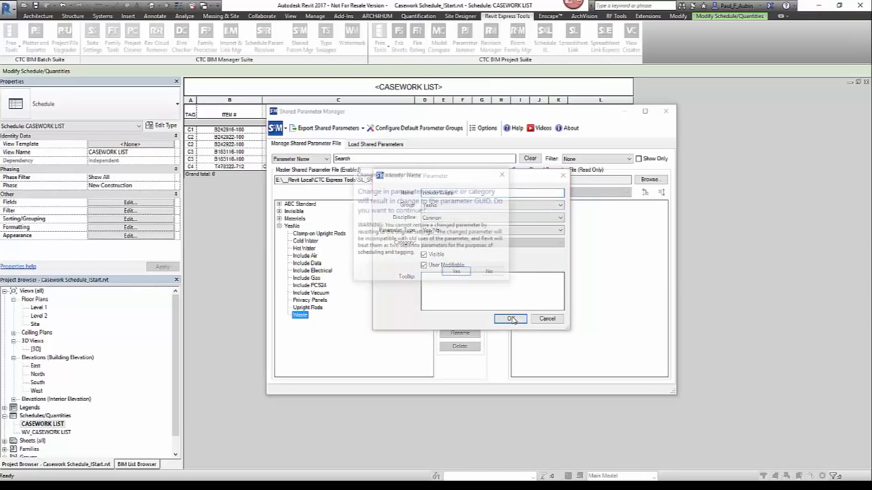
{"action": "left_click", "coordinate": [449, 271]}
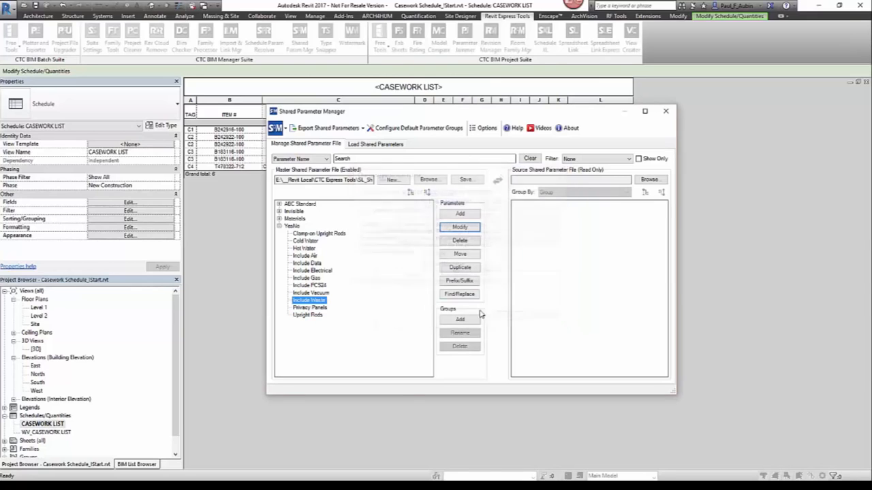
{"action": "left_click", "coordinate": [465, 181]}
{"action": "left_click", "coordinate": [488, 246]}
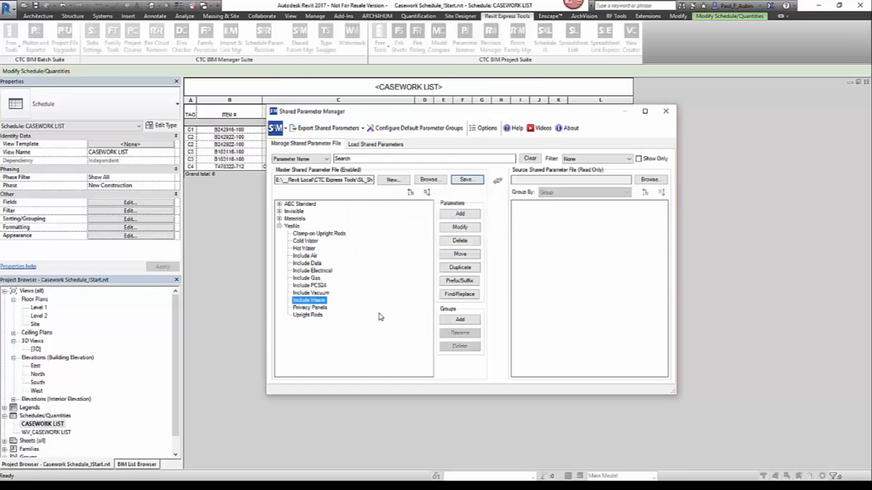
Step: Close the Shared Parameter Manager, load SL_Shared_Parameters.txt as the project's shared parameter file, and review its YesNo group
{"action": "left_click", "coordinate": [665, 110]}
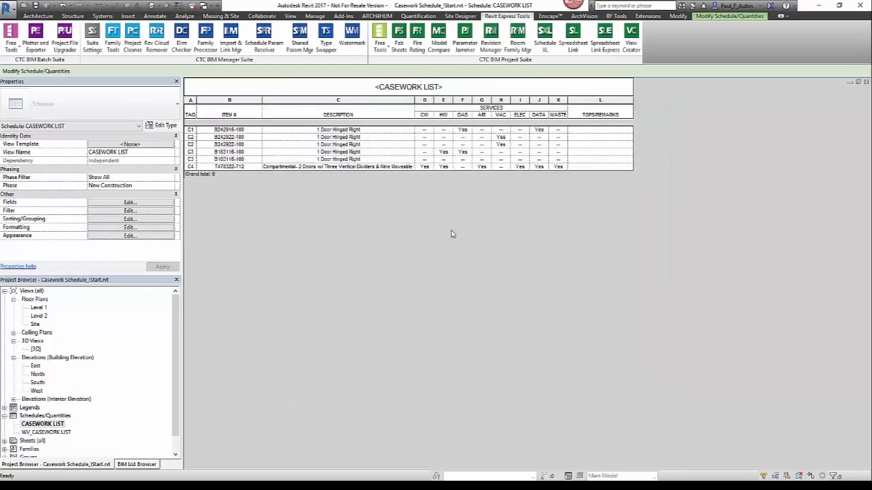
{"action": "left_click", "coordinate": [313, 16]}
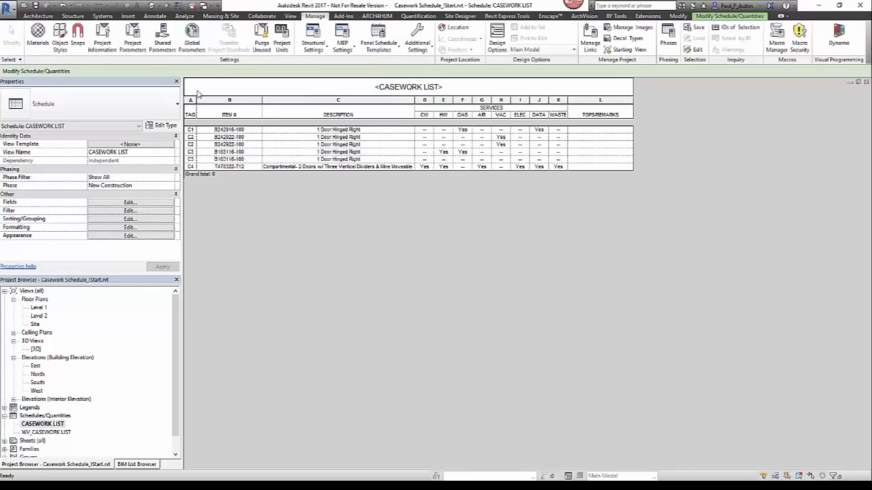
{"action": "left_click", "coordinate": [162, 45]}
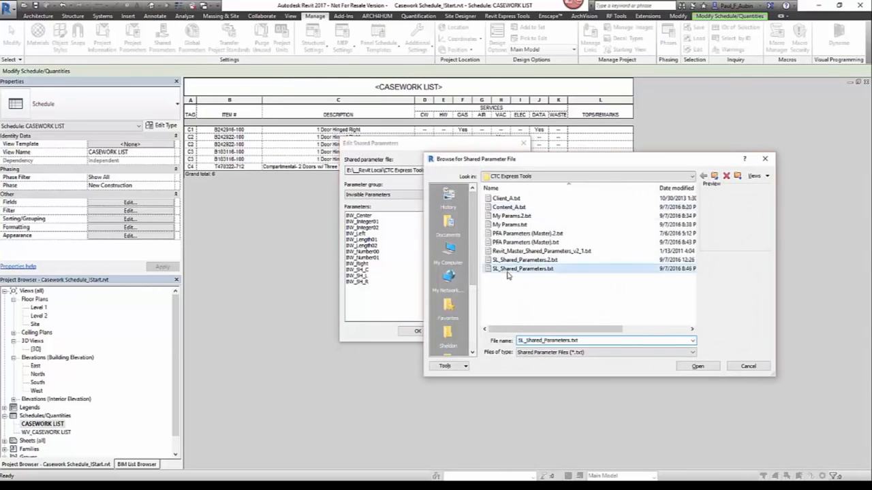
{"action": "left_click", "coordinate": [697, 366]}
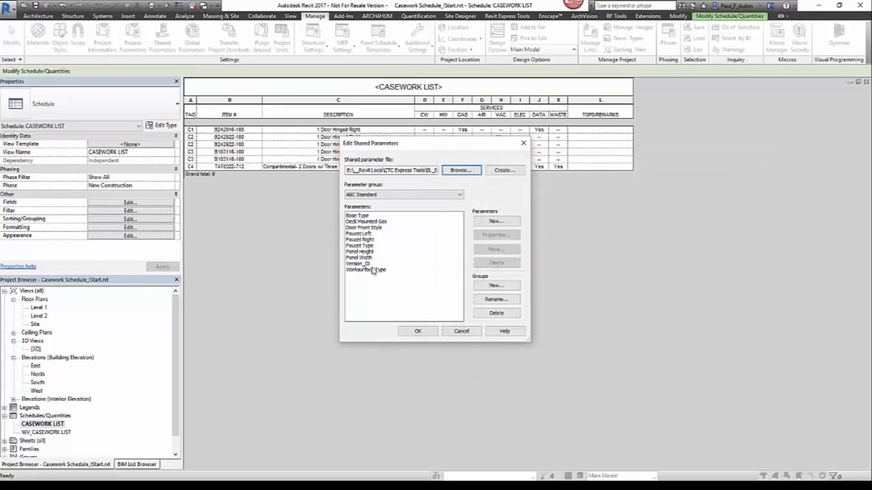
{"action": "left_click", "coordinate": [399, 196]}
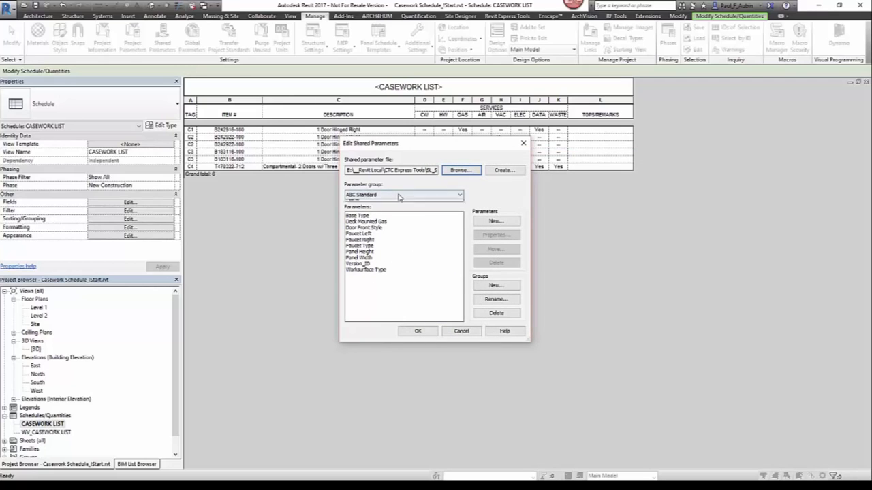
{"action": "left_click", "coordinate": [361, 224]}
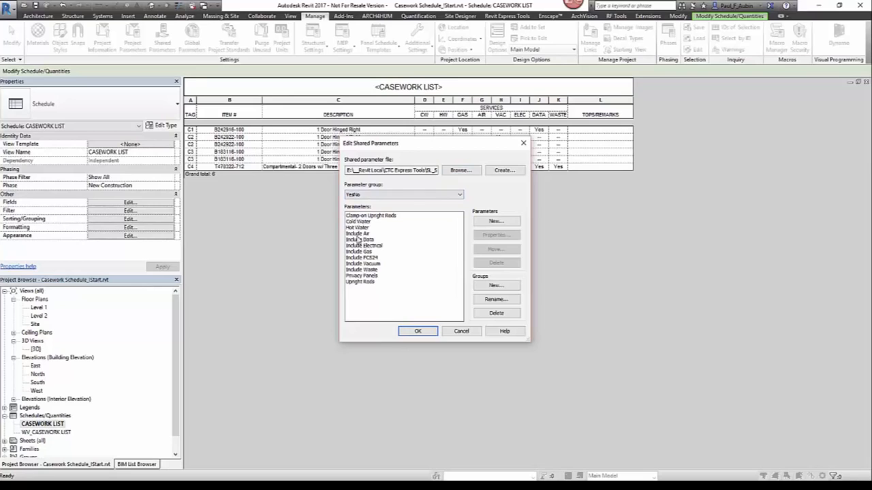
{"action": "left_click", "coordinate": [418, 331]}
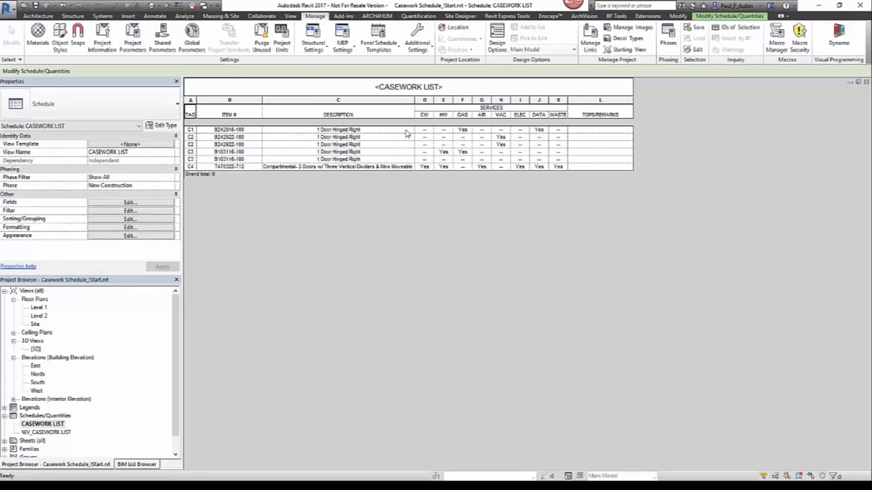
Step: In the Schedule Parameter Resolver, include the CASEWORK LIST schedule and set its Electrical parameter to be replaced with Include Electrical
{"action": "left_click", "coordinate": [507, 16]}
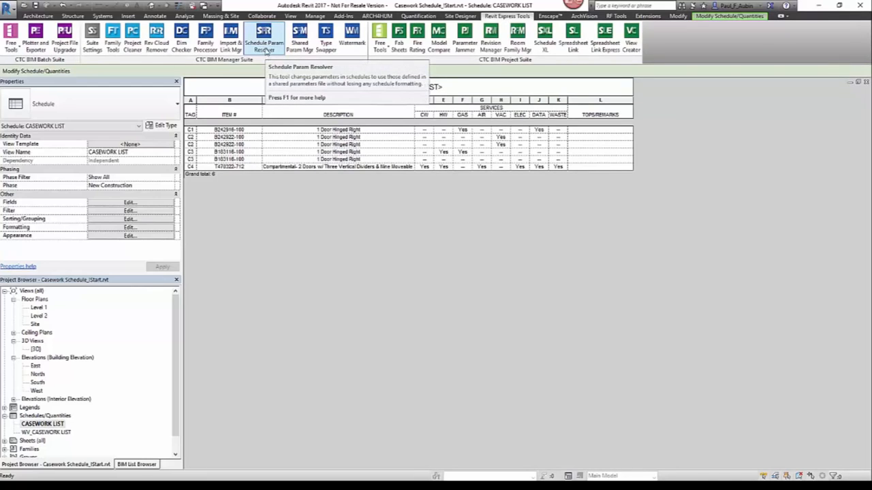
{"action": "left_click", "coordinate": [267, 48]}
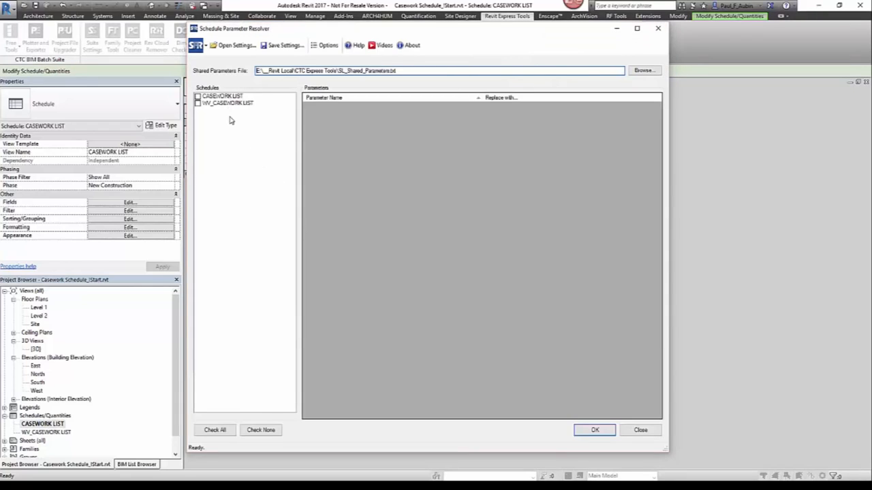
{"action": "left_click", "coordinate": [197, 97]}
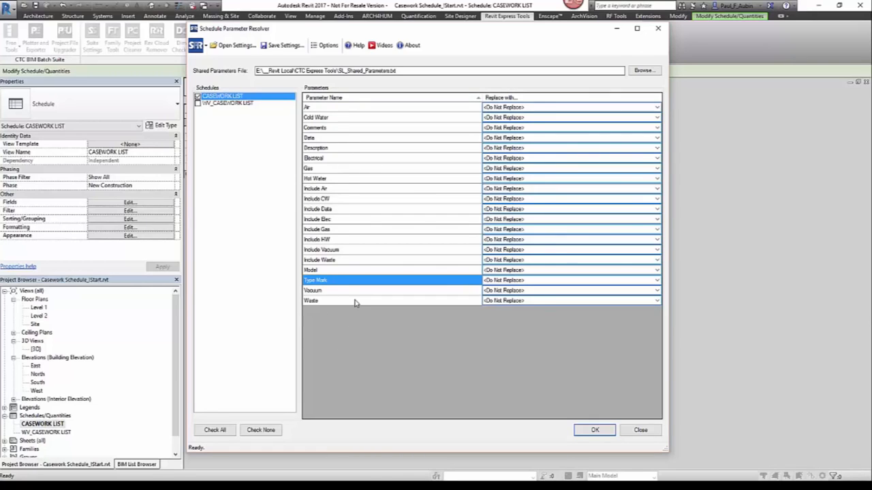
{"action": "left_click", "coordinate": [344, 160]}
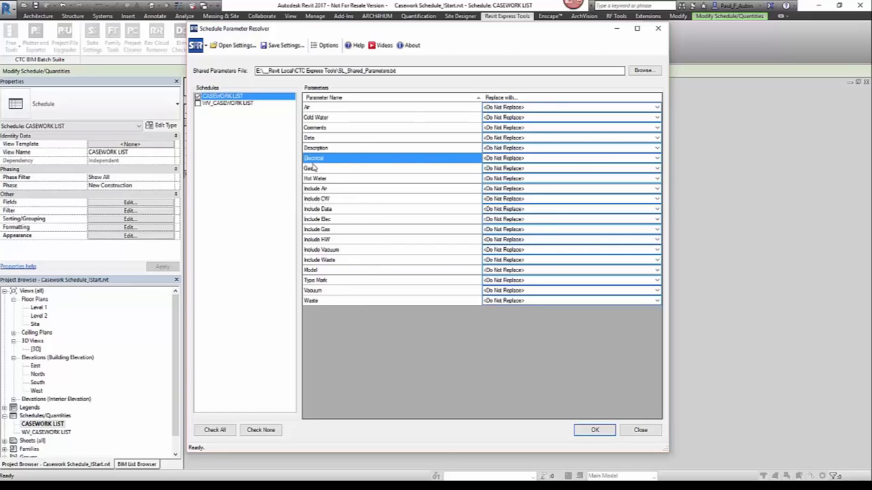
{"action": "left_click", "coordinate": [657, 158]}
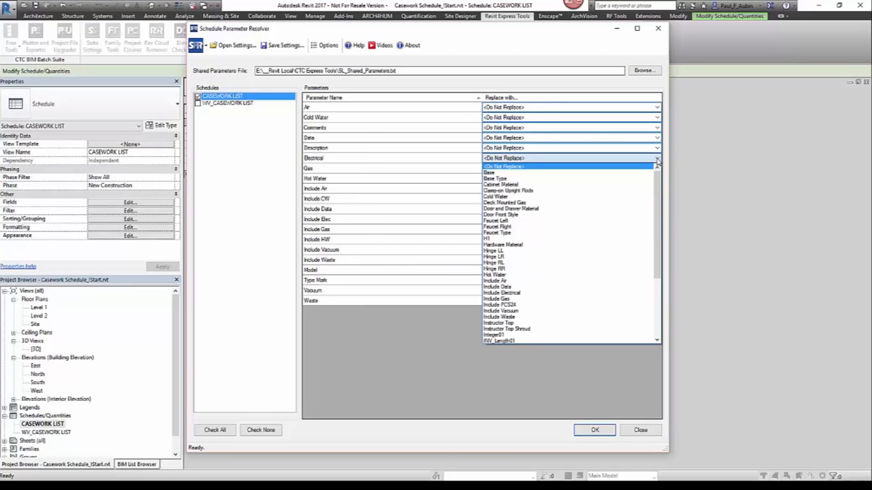
{"action": "left_click", "coordinate": [511, 292]}
Step: Set the replacements for CASEWORK LIST's Vacuum and Waste parameters to Include Vacuum and Include Waste
{"action": "left_click", "coordinate": [333, 290]}
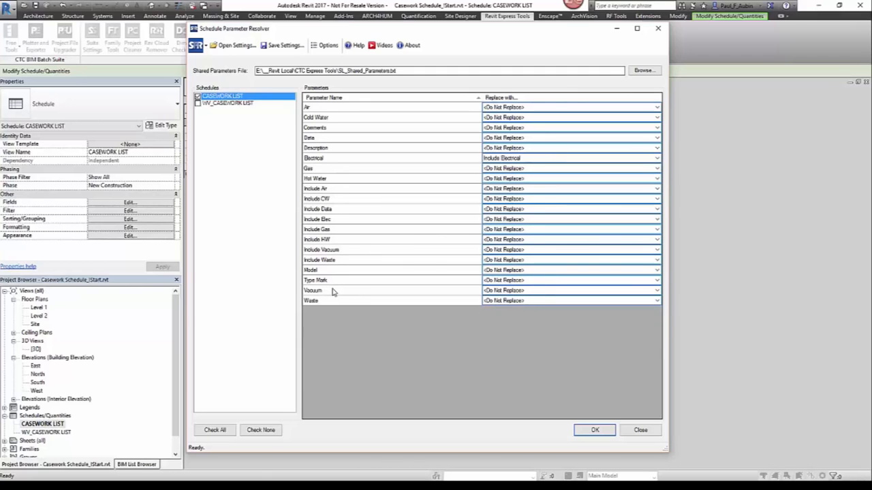
{"action": "left_click", "coordinate": [655, 290]}
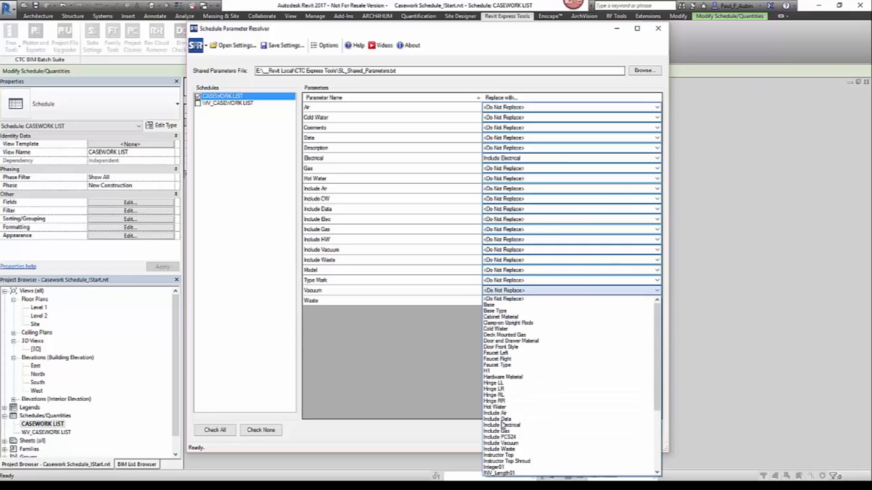
{"action": "left_click", "coordinate": [503, 443]}
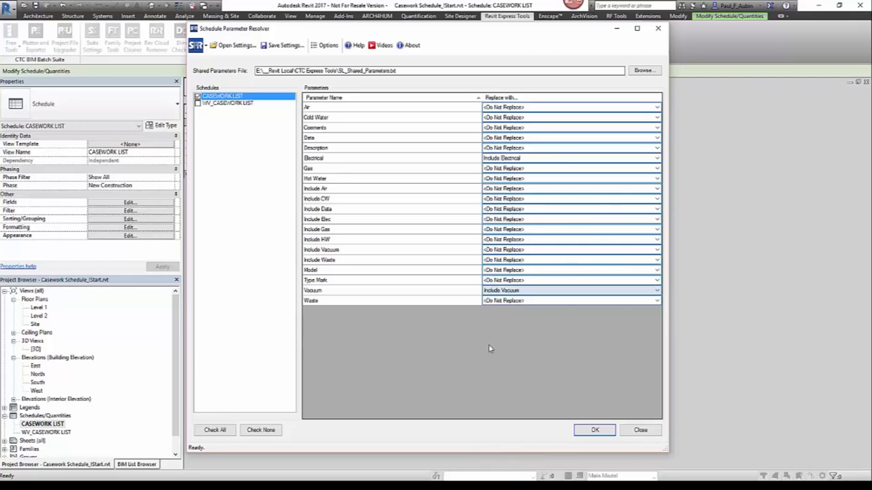
{"action": "left_click", "coordinate": [652, 301]}
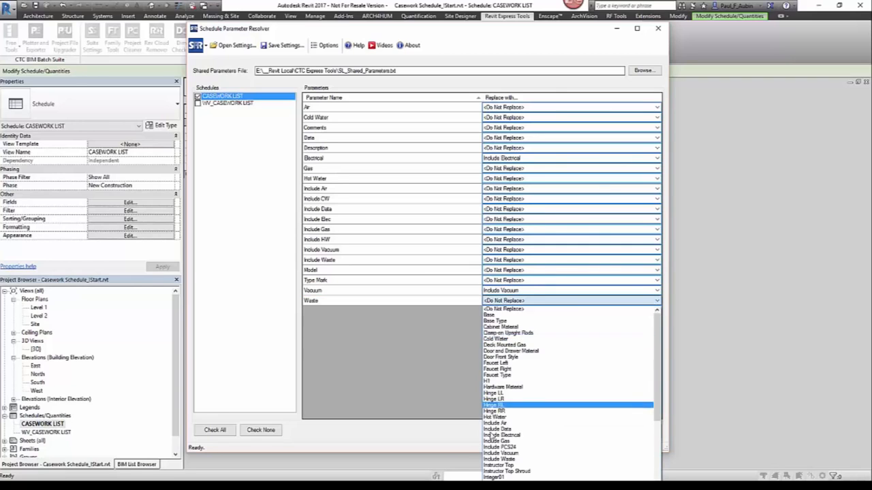
{"action": "left_click", "coordinate": [501, 460]}
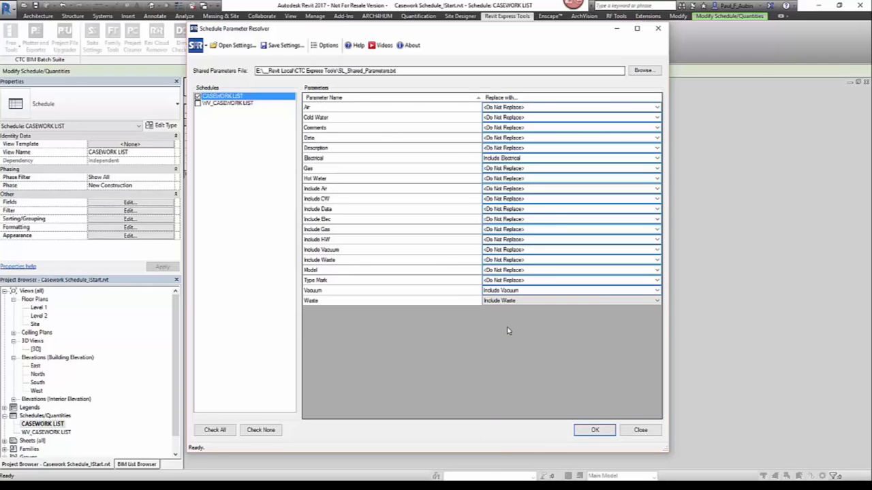
Step: Run the parameter replacement on the CASEWORK LIST schedule and close the Schedule Parameter Resolver
{"action": "left_click", "coordinate": [598, 431]}
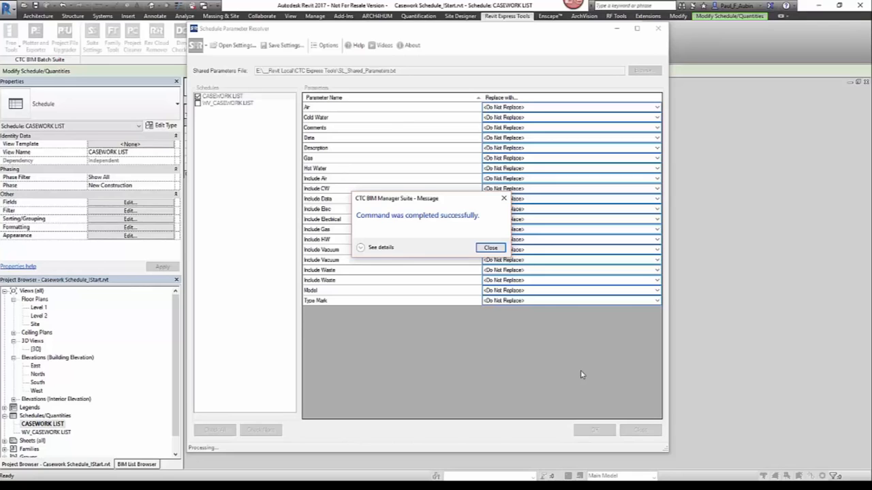
{"action": "left_click", "coordinate": [493, 249]}
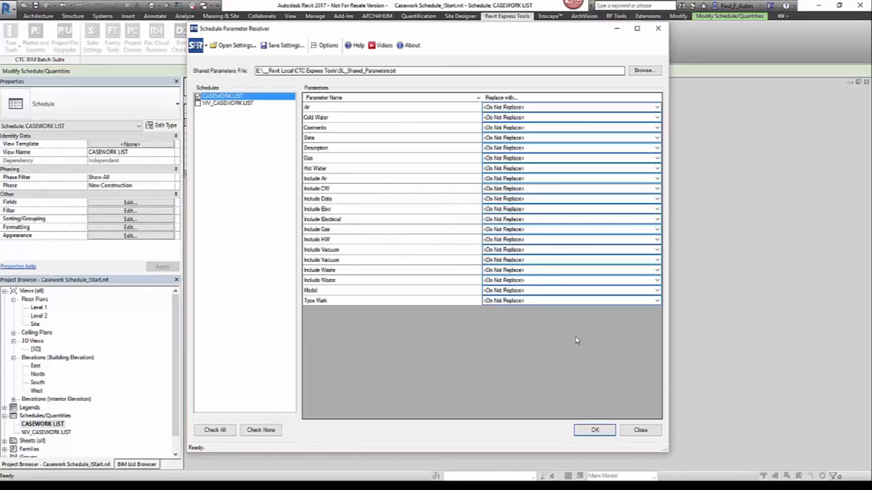
{"action": "left_click", "coordinate": [651, 431]}
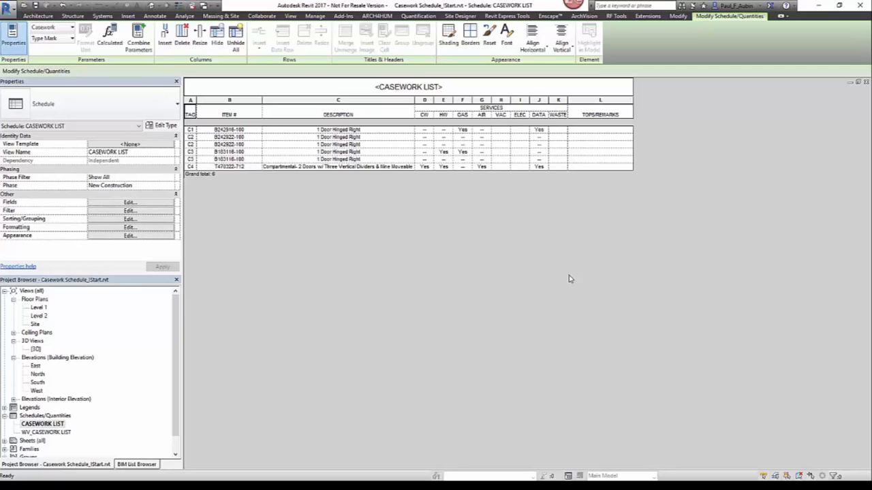
Step: In the 205 N Michigan project's 3D view, export the shared parameters from the project and families to a file named Export
{"action": "left_click", "coordinate": [204, 6]}
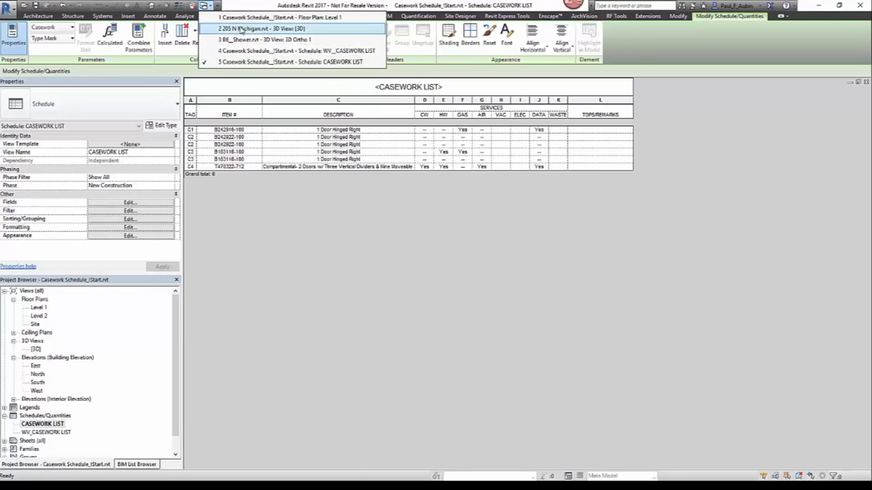
{"action": "left_click", "coordinate": [225, 28]}
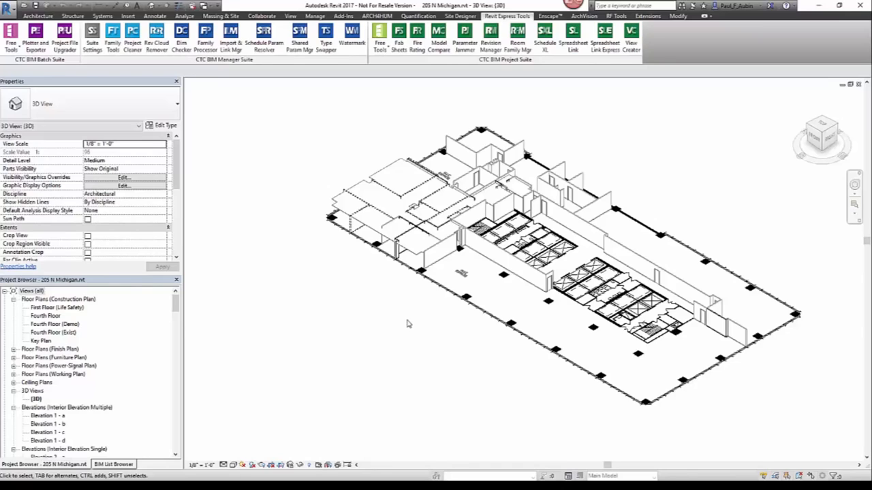
{"action": "left_click", "coordinate": [301, 51]}
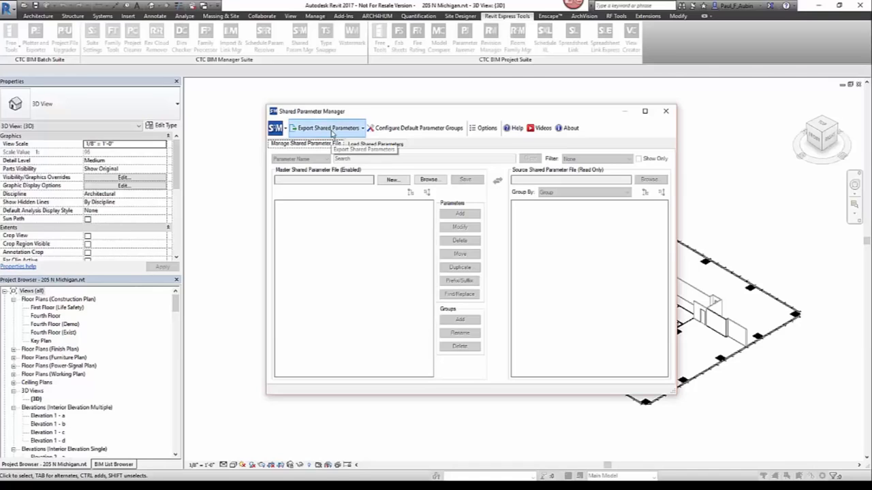
{"action": "left_click", "coordinate": [331, 129]}
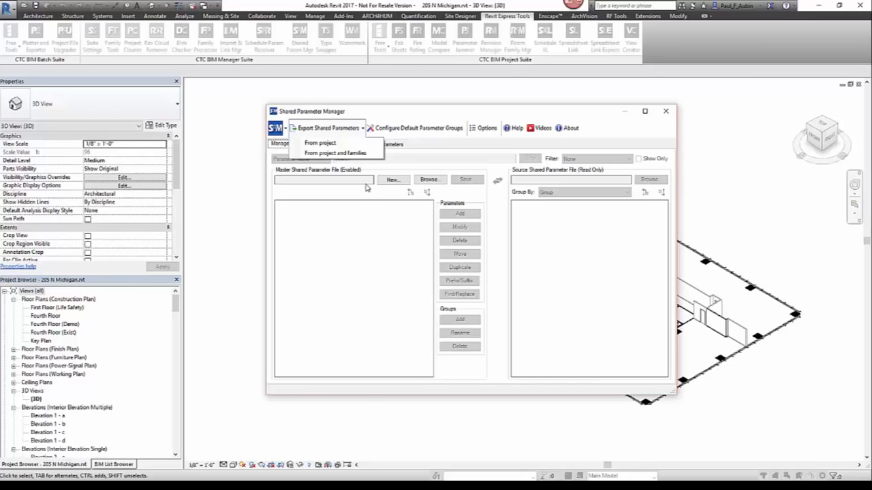
{"action": "left_click", "coordinate": [344, 154]}
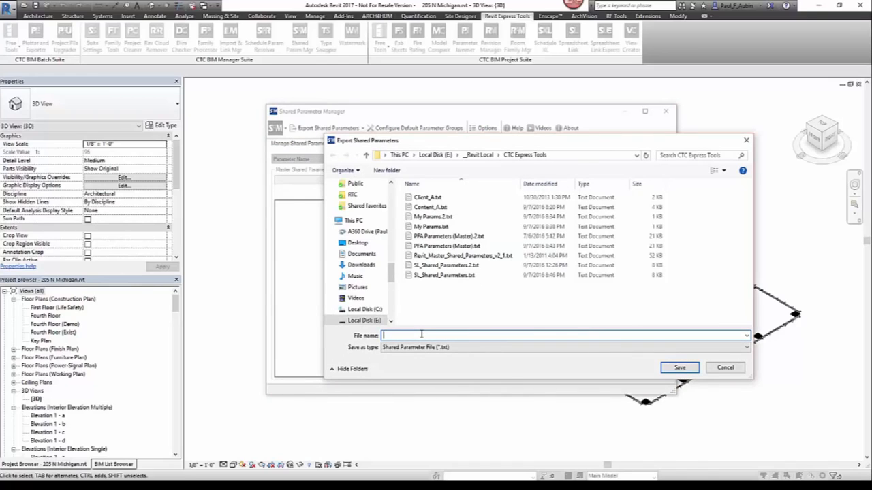
{"action": "type", "text": "Export"}
{"action": "left_click", "coordinate": [678, 368]}
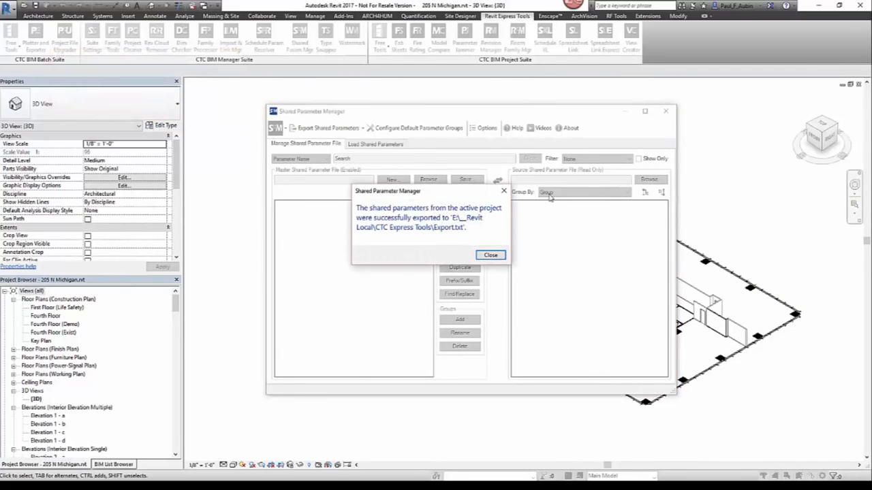
{"action": "left_click", "coordinate": [490, 256]}
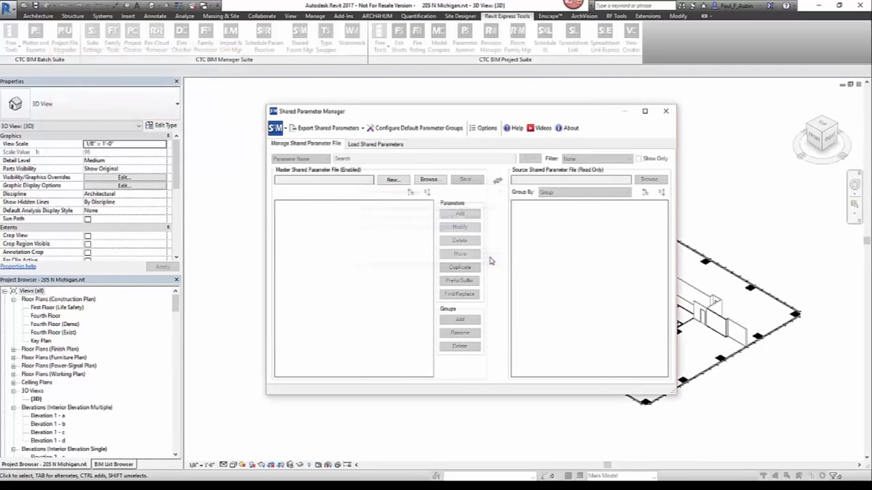
Step: Load Export.txt as the master shared parameter file, review the parameters in its Default group, and close the Shared Parameter Manager
{"action": "left_click", "coordinate": [439, 180]}
{"action": "left_click", "coordinate": [429, 217]}
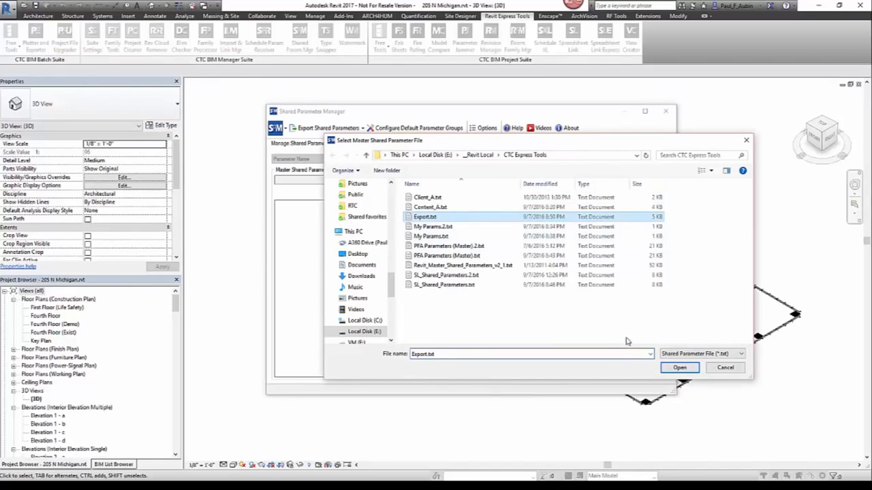
{"action": "left_click", "coordinate": [679, 367]}
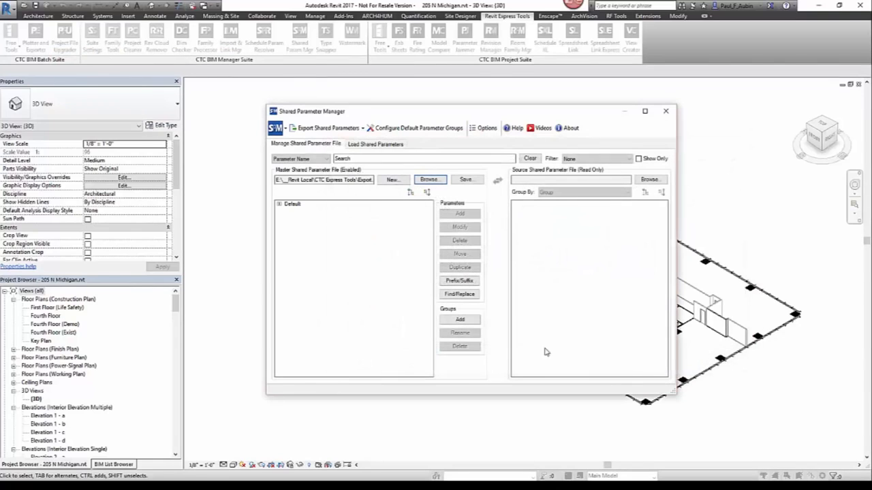
{"action": "left_click", "coordinate": [293, 205]}
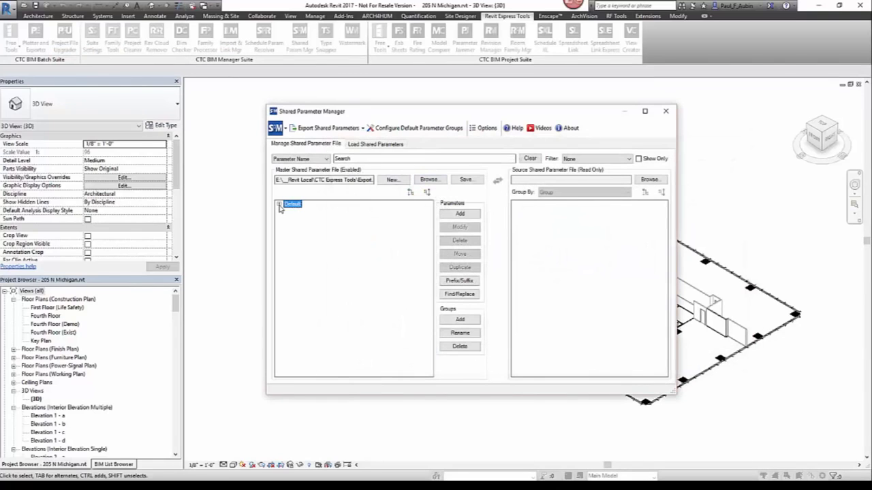
{"action": "left_click", "coordinate": [278, 205]}
{"action": "mouse_move", "coordinate": [429, 231]}
{"action": "left_mouse_down"}
{"action": "mouse_move", "coordinate": [429, 267]}
{"action": "mouse_move", "coordinate": [429, 233]}
{"action": "left_mouse_up"}
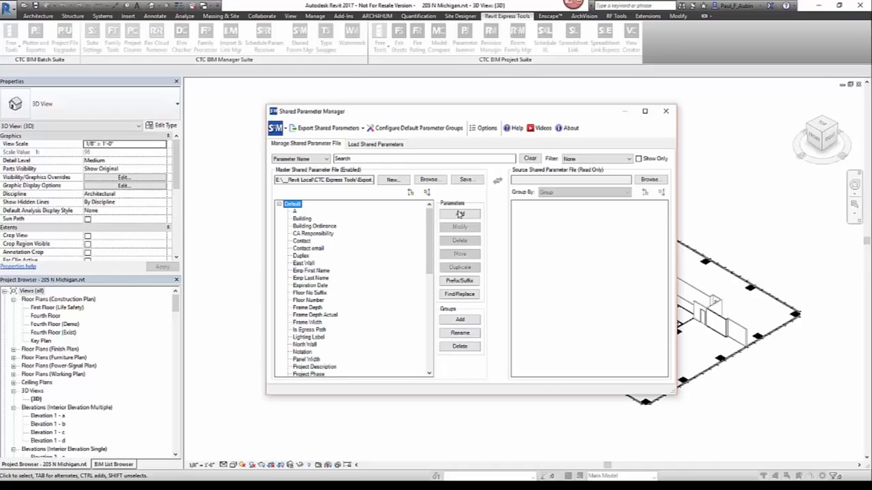
{"action": "left_click", "coordinate": [305, 242]}
{"action": "left_click", "coordinate": [310, 271]}
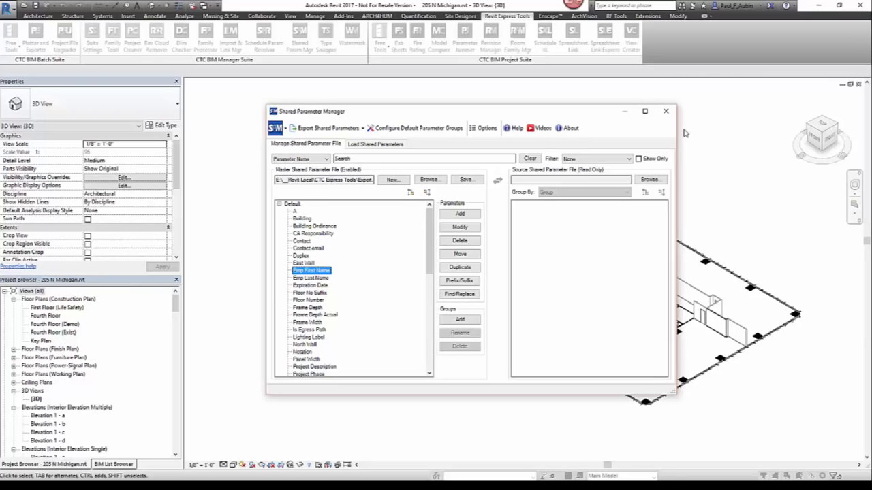
{"action": "left_click", "coordinate": [665, 111]}
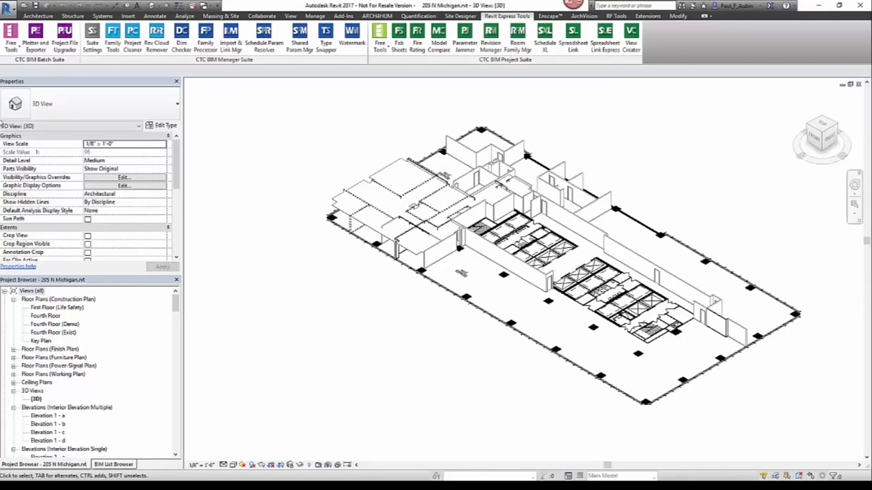
{"action": "left_click", "coordinate": [11, 49]}
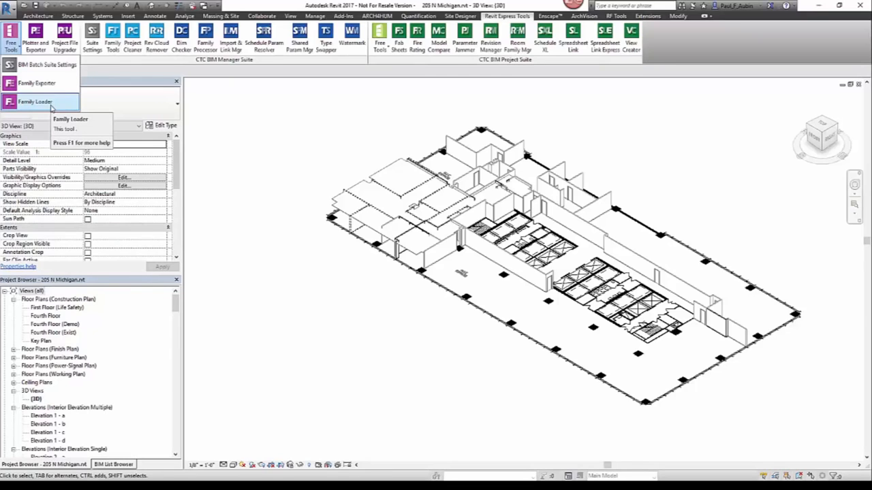
{"action": "left_click", "coordinate": [359, 379]}
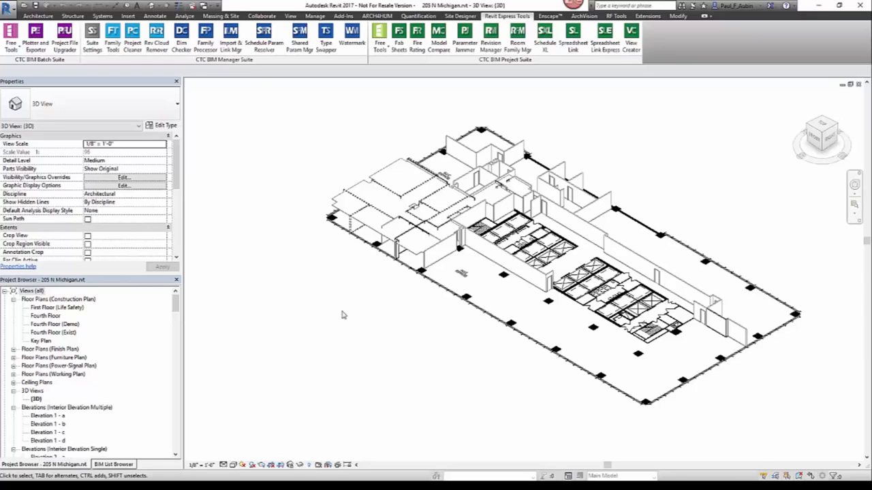
Step: Switch to the 3D Ortho 1 view of B6_Shower.rvt and select the Shower-Frameless 48" x 36" Door Right fixture
{"action": "left_click", "coordinate": [204, 6]}
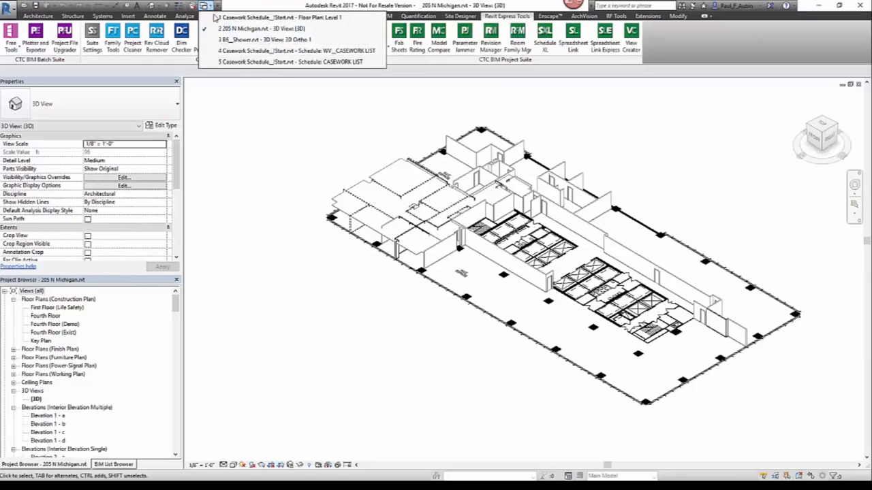
{"action": "left_click", "coordinate": [232, 40]}
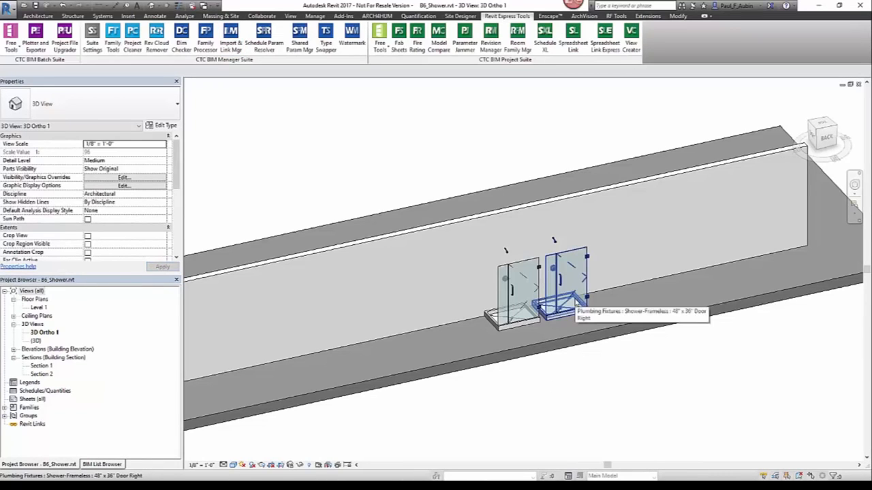
{"action": "left_click", "coordinate": [574, 301]}
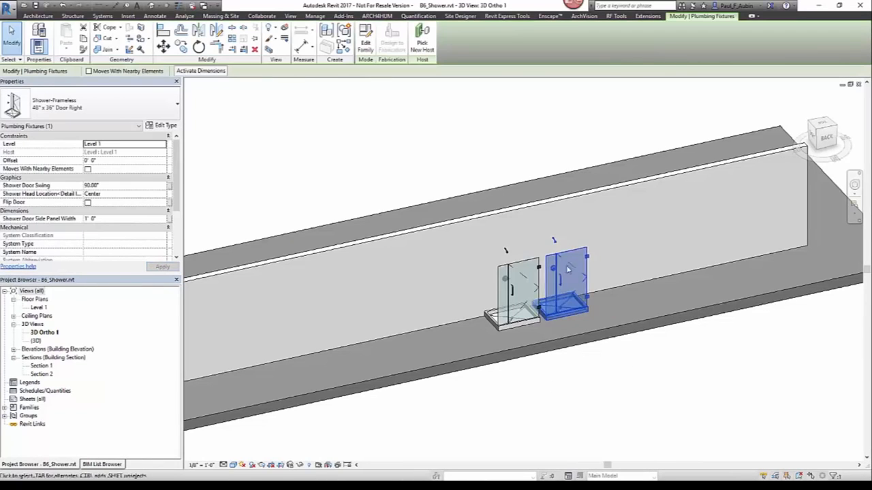
{"action": "scroll", "coordinate": [569, 267], "scroll_direction": "up", "scroll_amount": 3}
{"action": "scroll", "coordinate": [569, 267], "scroll_direction": "up", "scroll_amount": 2}
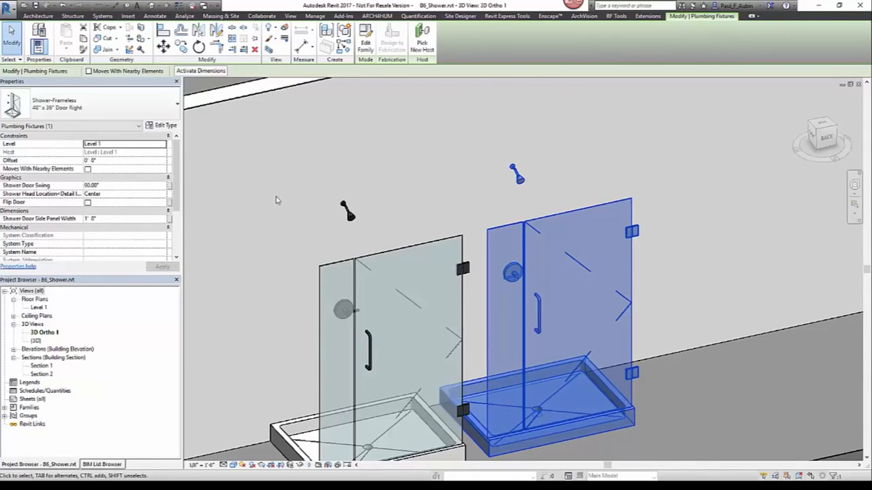
Step: Set the selected shower's Shower Head Location to Left, then change it to Right
{"action": "left_click", "coordinate": [150, 195]}
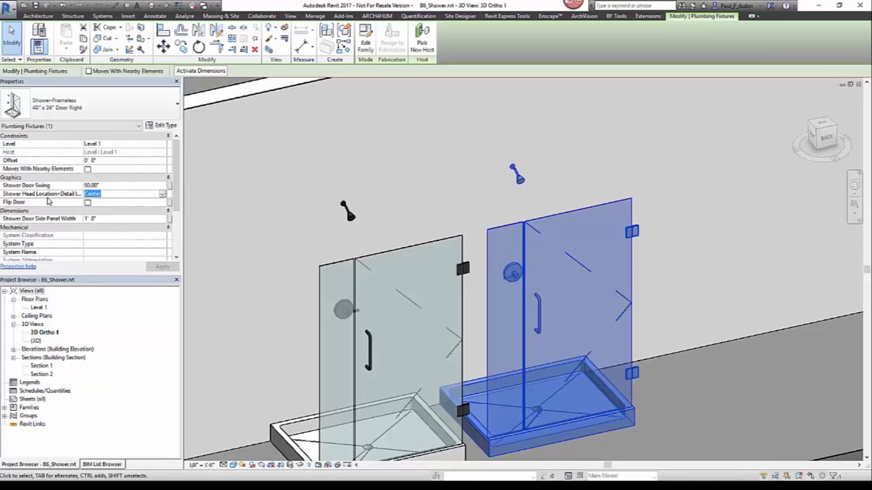
{"action": "left_click", "coordinate": [163, 195]}
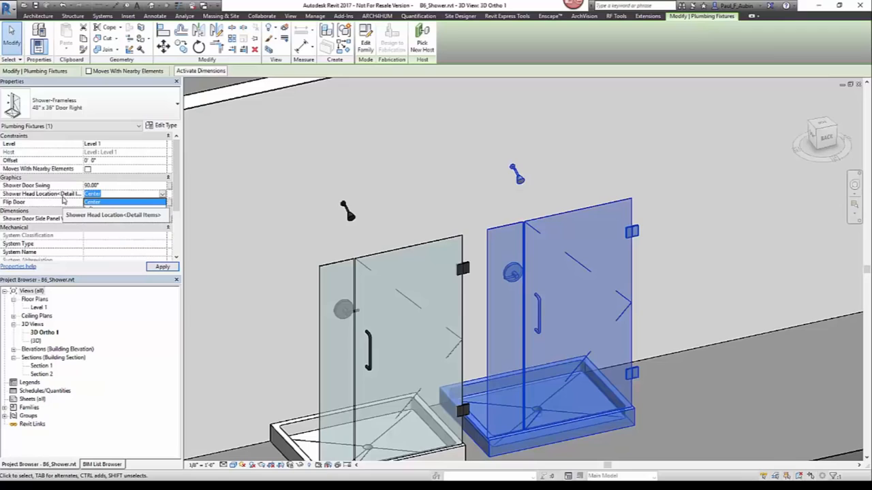
{"action": "left_click", "coordinate": [95, 211]}
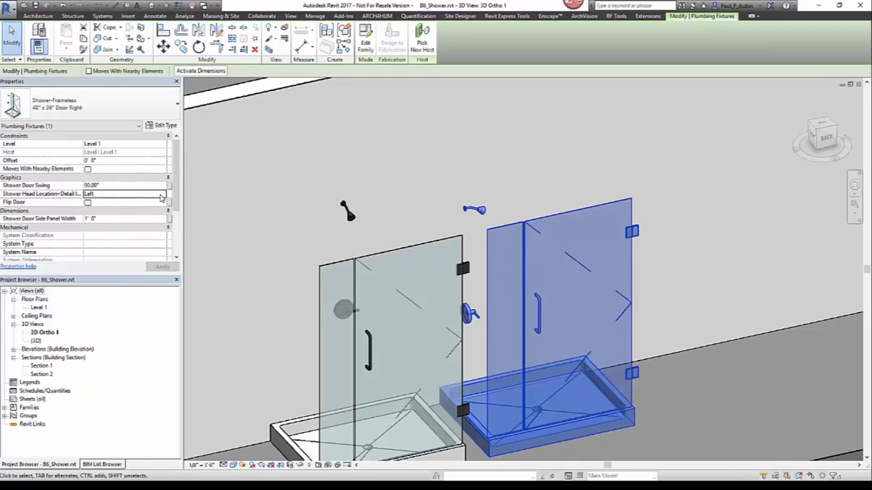
{"action": "left_click", "coordinate": [162, 194]}
{"action": "left_click", "coordinate": [90, 219]}
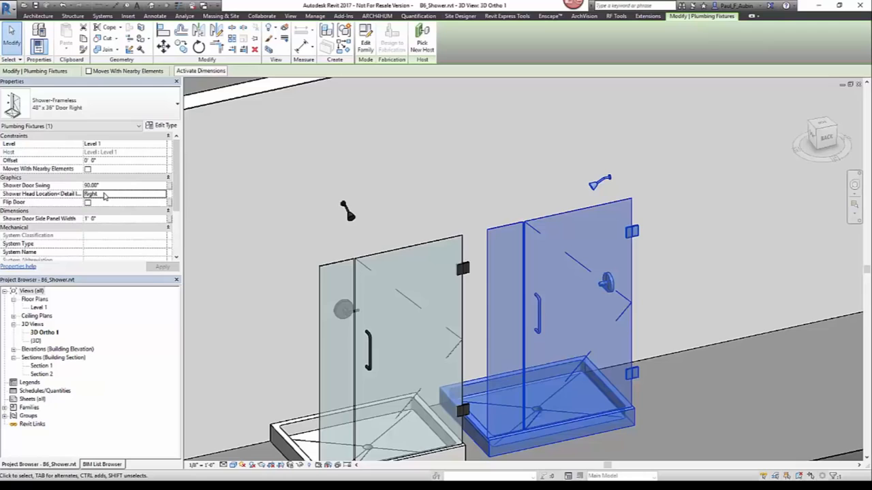
Step: Review the selected shower's instance properties and the type parameters of 48" x 36" Door Right, leaving without changes
{"action": "left_click_drag", "start_coordinate": [177, 168], "coordinate": [176, 213]}
{"action": "scroll", "coordinate": [176, 215], "scroll_direction": "up", "scroll_amount": 3}
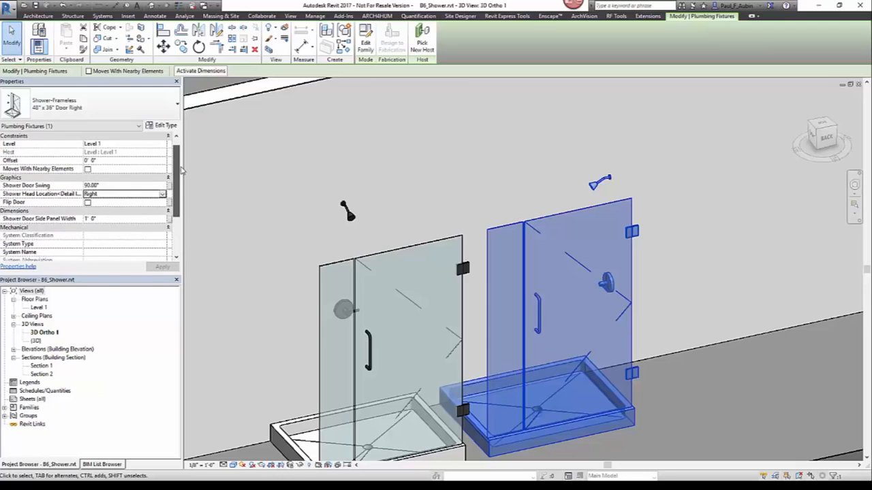
{"action": "left_click", "coordinate": [162, 126]}
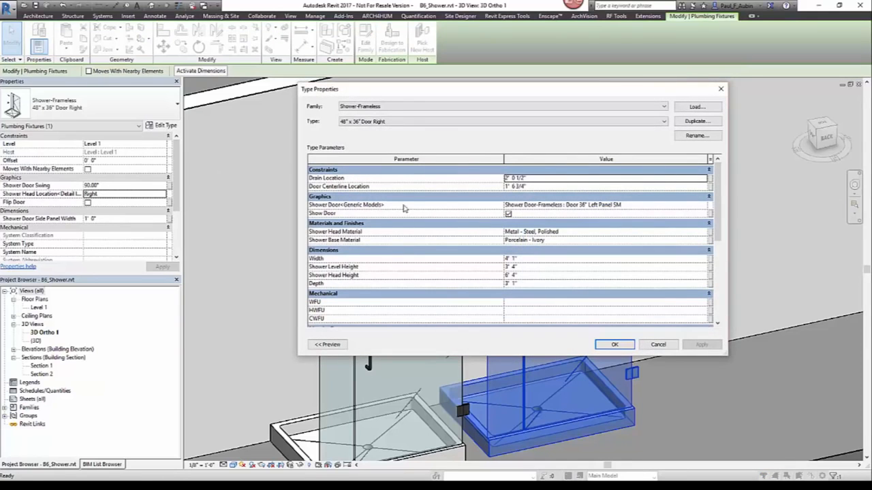
{"action": "mouse_move", "coordinate": [716, 200]}
{"action": "left_mouse_down"}
{"action": "mouse_move", "coordinate": [718, 271]}
{"action": "mouse_move", "coordinate": [713, 196]}
{"action": "left_mouse_up"}
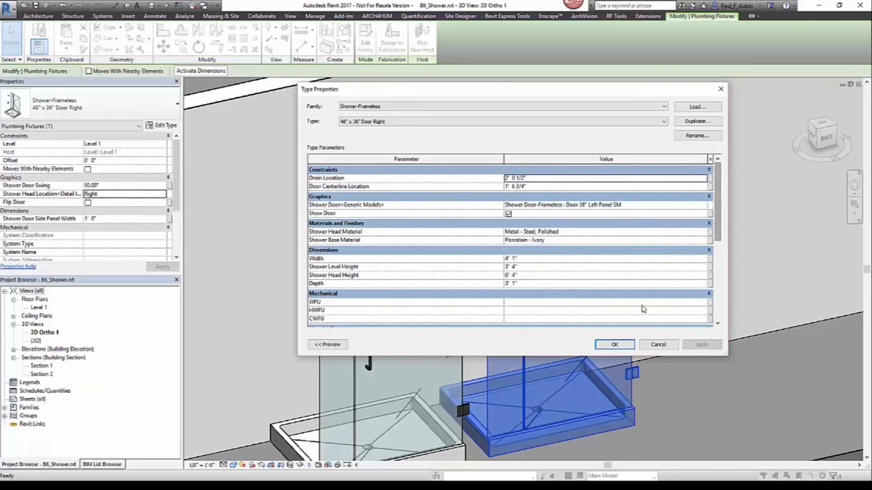
{"action": "left_click", "coordinate": [658, 346]}
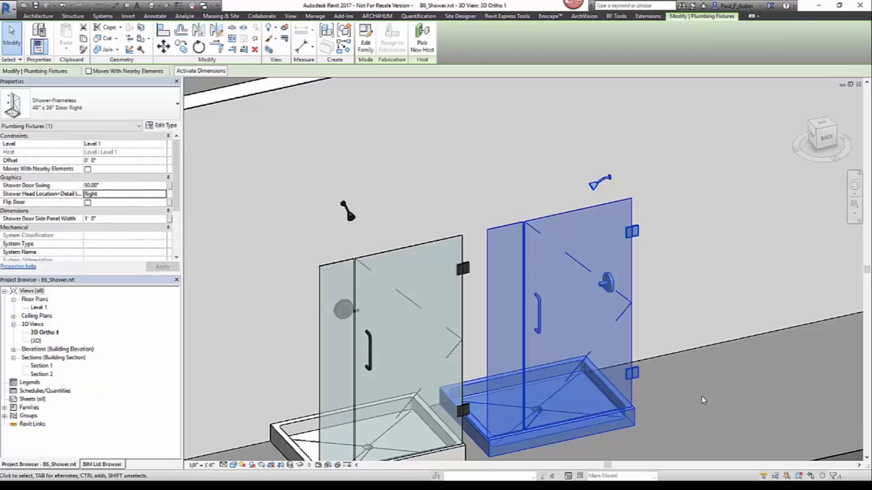
Step: Switch to My Params.txt in Notepad, examine its parameter entries and the header comment lines, and close the file
{"action": "key", "text": "alt+Tab"}
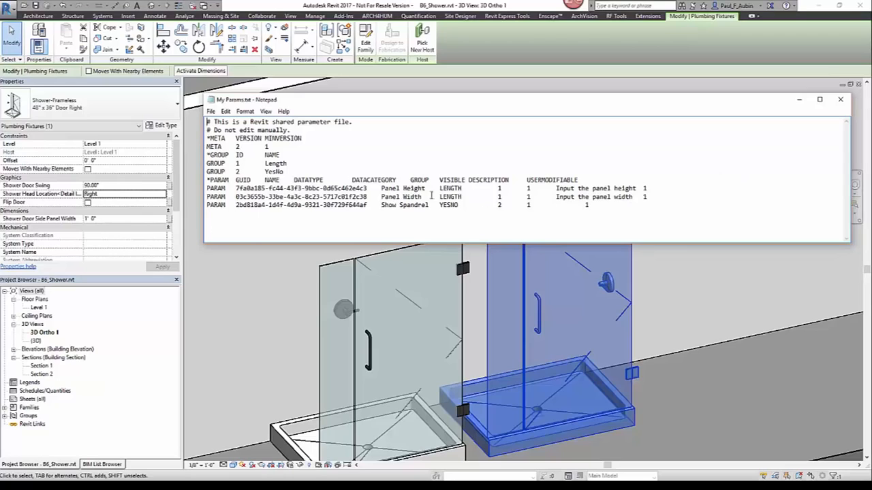
{"action": "double_click", "coordinate": [644, 189]}
{"action": "left_click", "coordinate": [207, 123]}
{"action": "left_click_drag", "start_coordinate": [224, 122], "coordinate": [302, 131]}
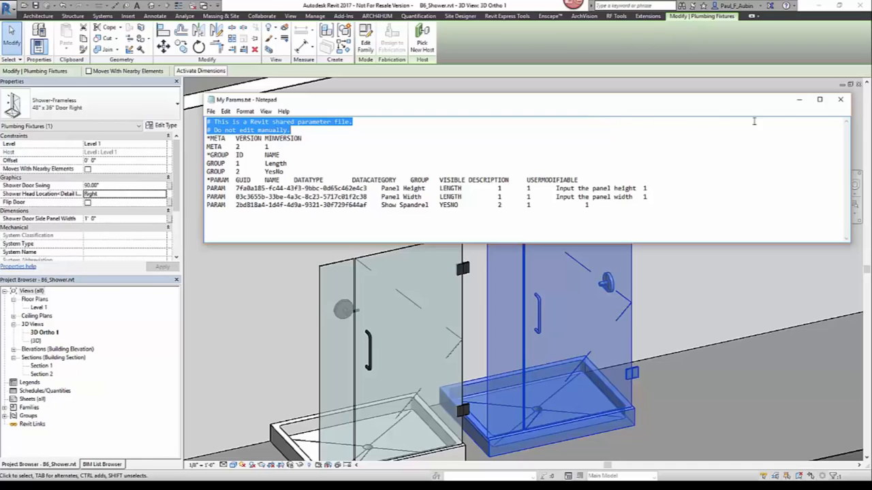
{"action": "left_click", "coordinate": [842, 100]}
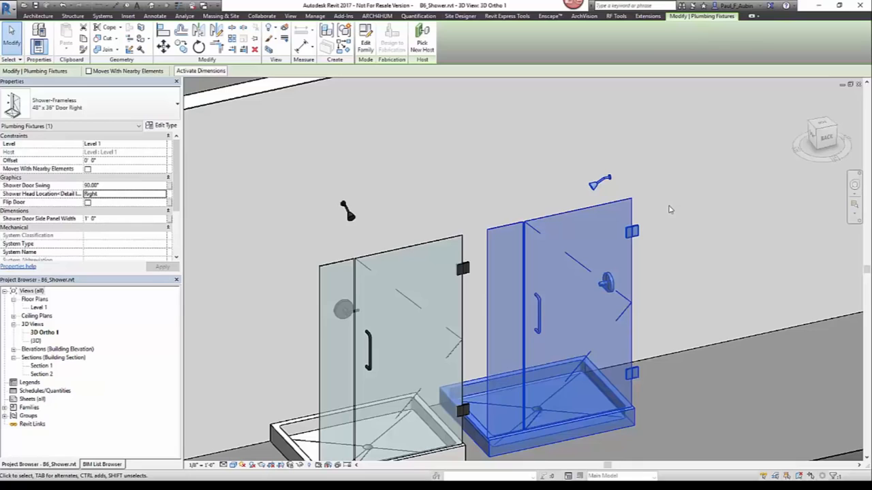
Step: Open the Shower-Frameless family of the Door Right shower for editing
{"action": "left_click", "coordinate": [668, 211]}
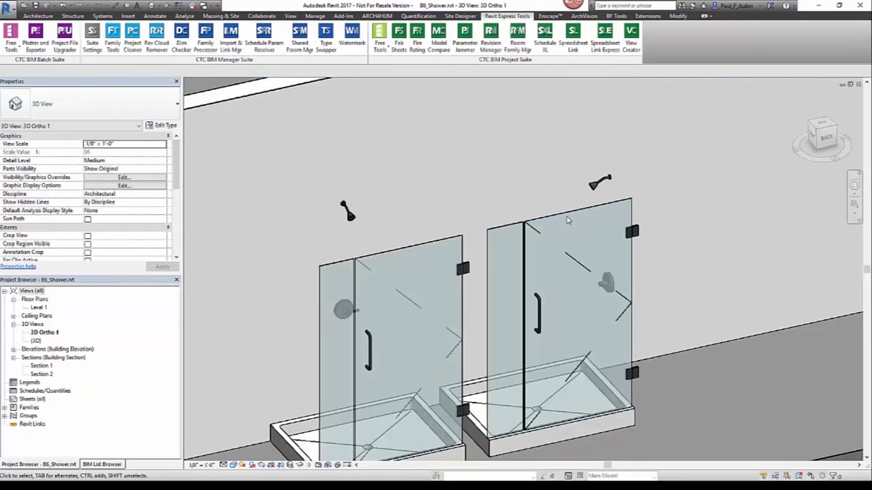
{"action": "left_click", "coordinate": [598, 238]}
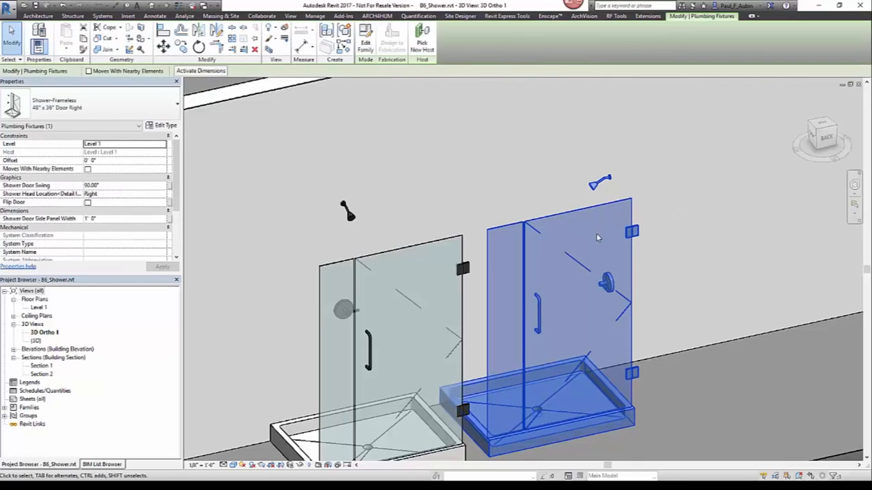
{"action": "left_click", "coordinate": [366, 42]}
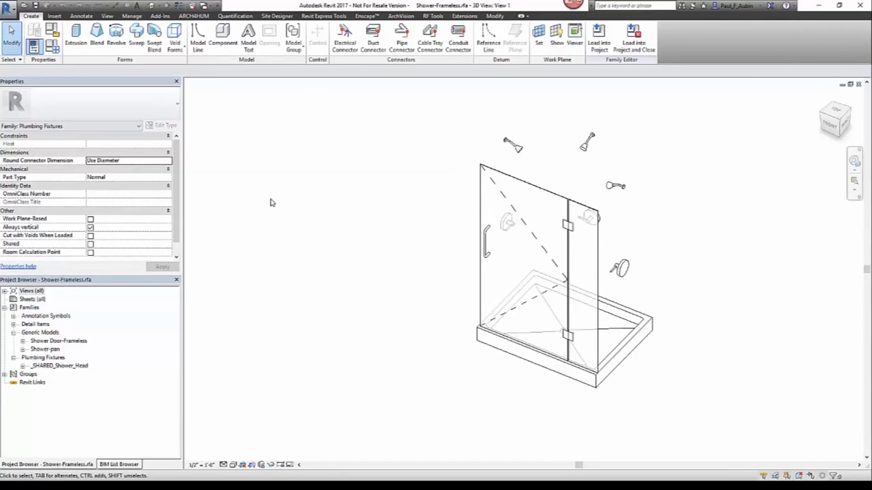
Step: Examine the Shower Head Location value and the INV_ parameters and formulas in the family's types, leaving without changes
{"action": "left_click", "coordinate": [52, 46]}
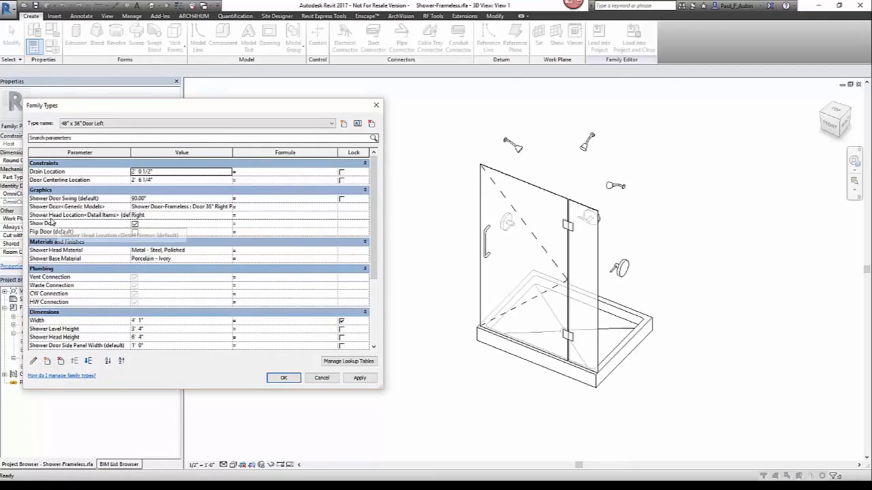
{"action": "left_click", "coordinate": [93, 216]}
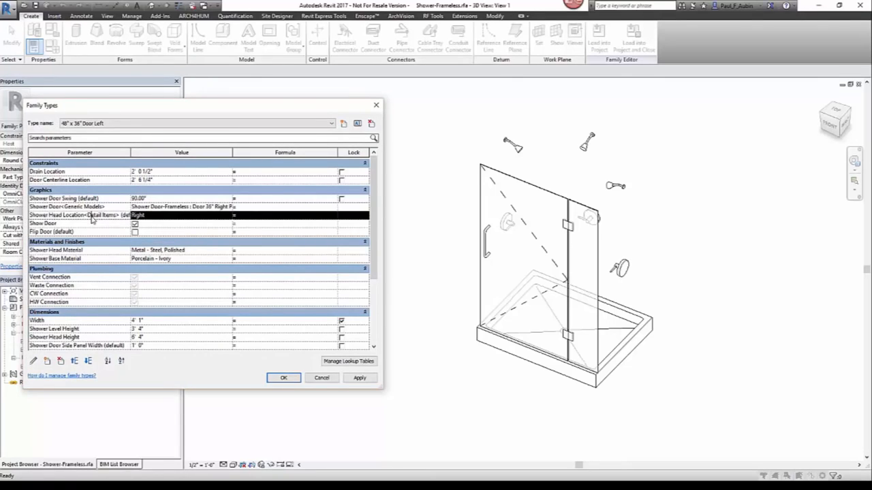
{"action": "left_click", "coordinate": [227, 216]}
{"action": "left_click", "coordinate": [228, 217]}
{"action": "left_click", "coordinate": [228, 217]}
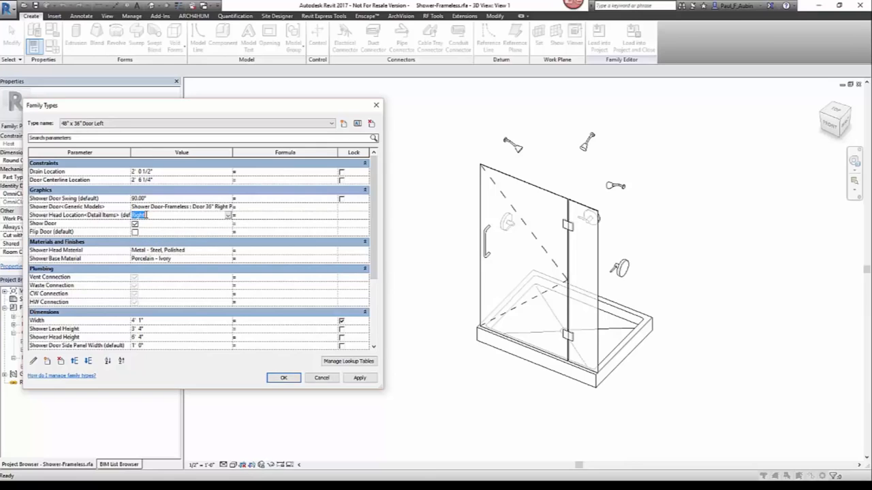
{"action": "left_click_drag", "start_coordinate": [373, 223], "coordinate": [373, 292]}
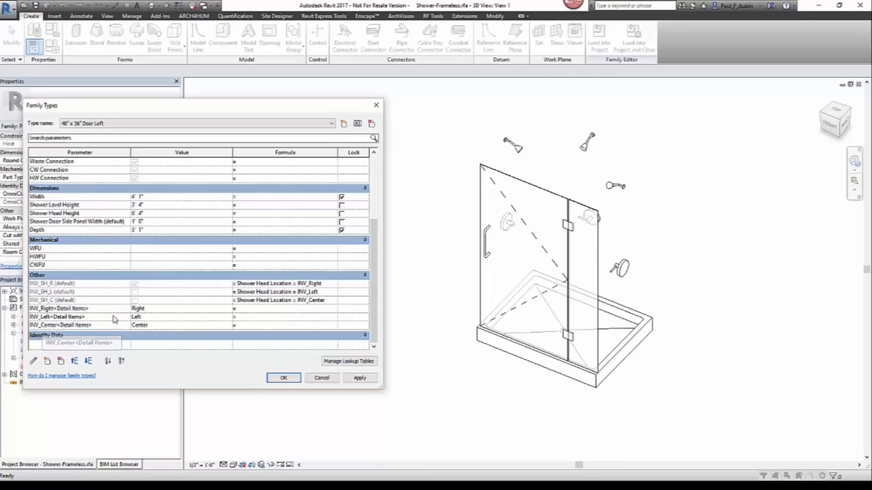
{"action": "left_click", "coordinate": [160, 311]}
{"action": "left_click", "coordinate": [159, 325]}
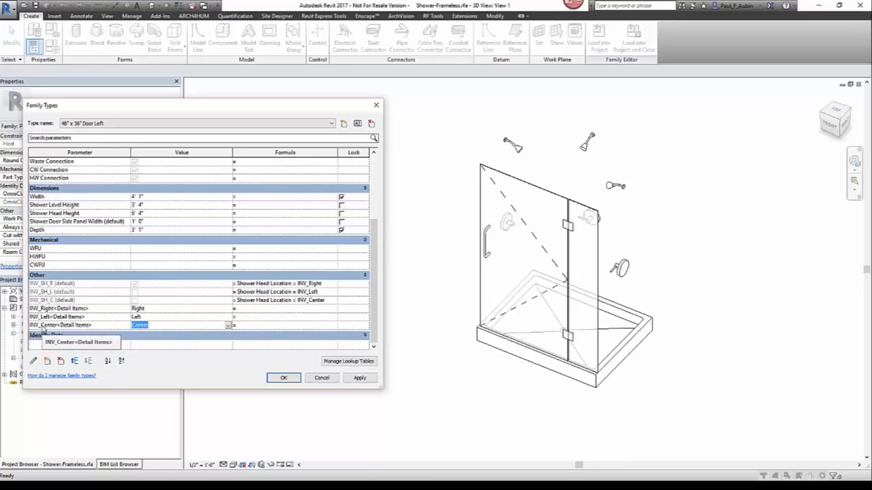
{"action": "left_click", "coordinate": [315, 378]}
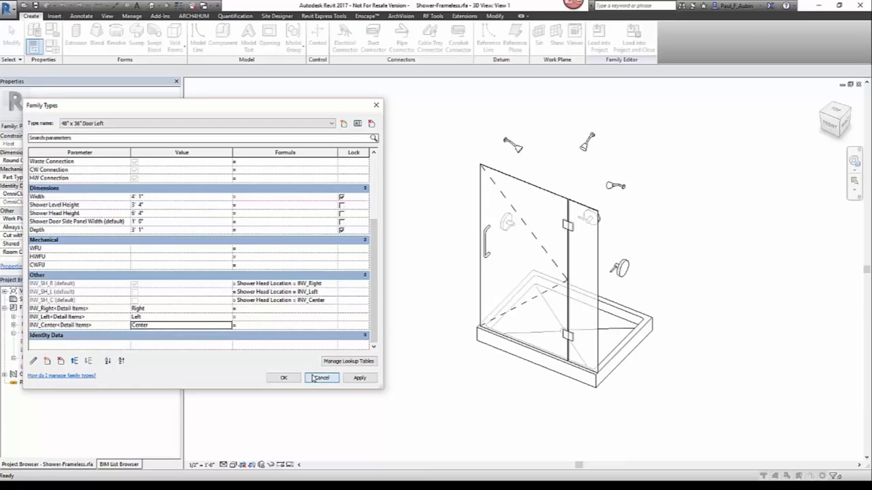
Step: Load Content_A.txt as the master file in the Shared Parameter Manager and expand its Invisible Parameters group
{"action": "left_click", "coordinate": [324, 16]}
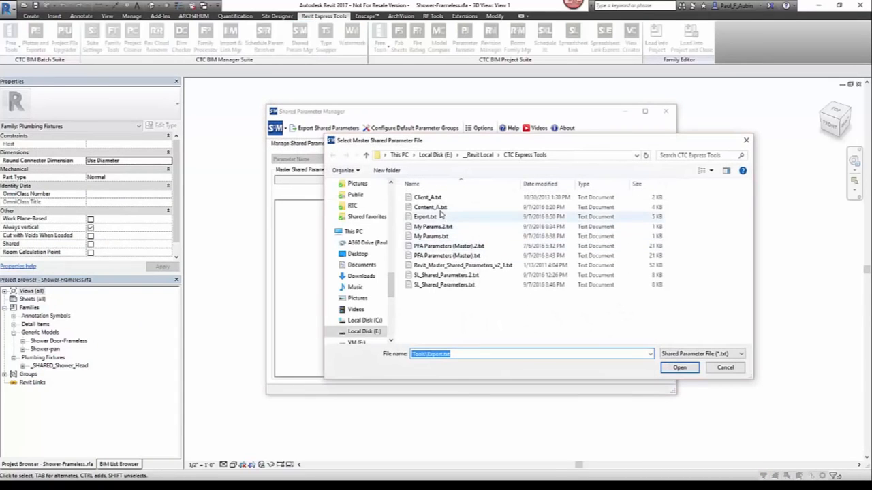
{"action": "left_click", "coordinate": [436, 207]}
{"action": "left_click", "coordinate": [679, 368]}
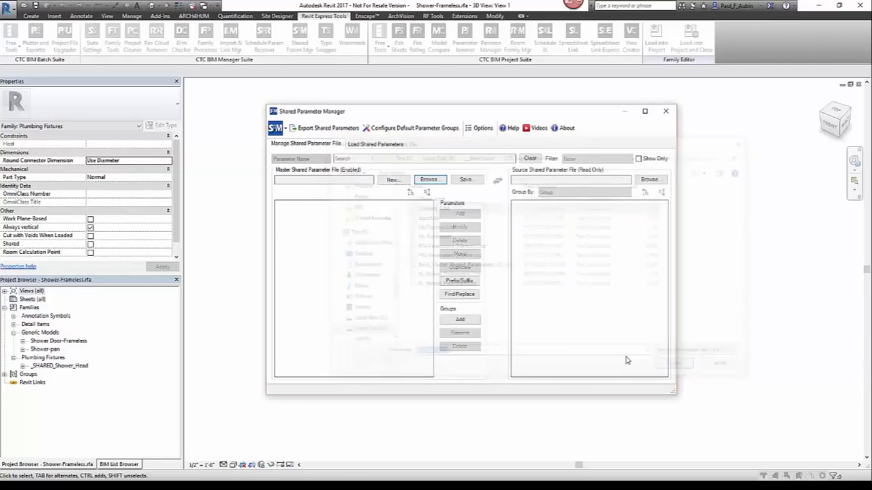
{"action": "left_click", "coordinate": [279, 205]}
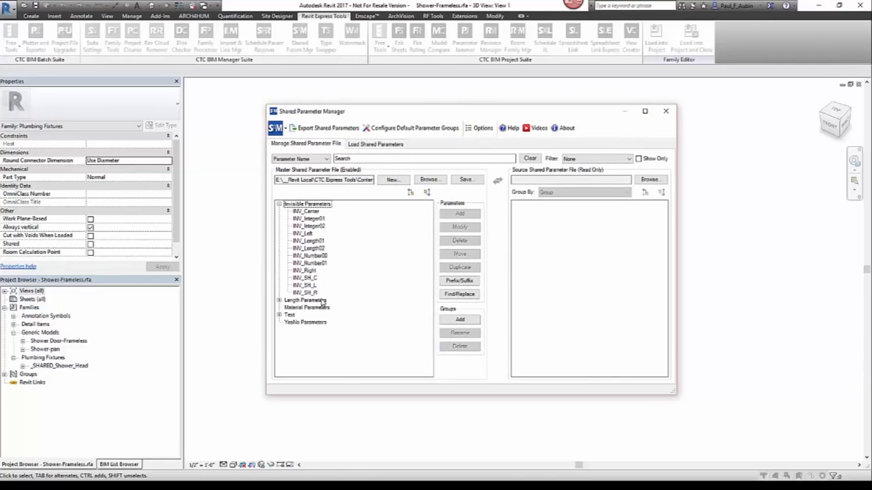
Step: Inspect the visibility and tooltip settings of the INV_SH_C parameter, leaving them unchanged
{"action": "left_click", "coordinate": [306, 278]}
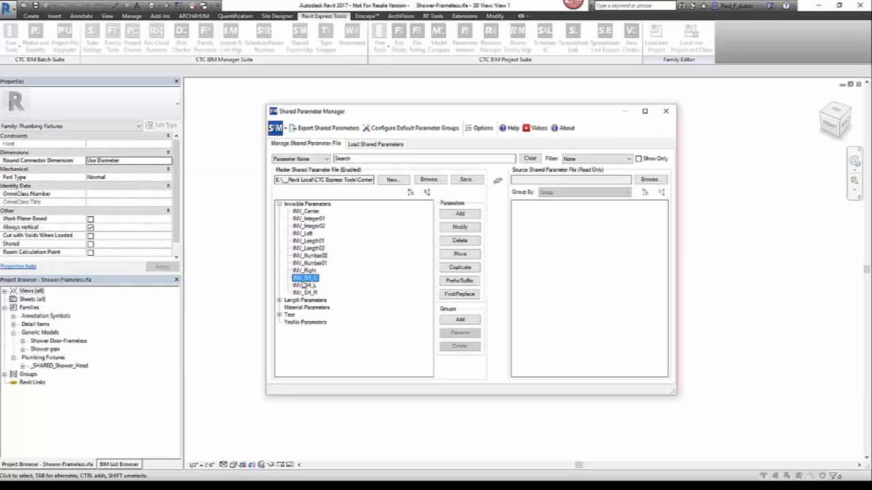
{"action": "left_click", "coordinate": [461, 228]}
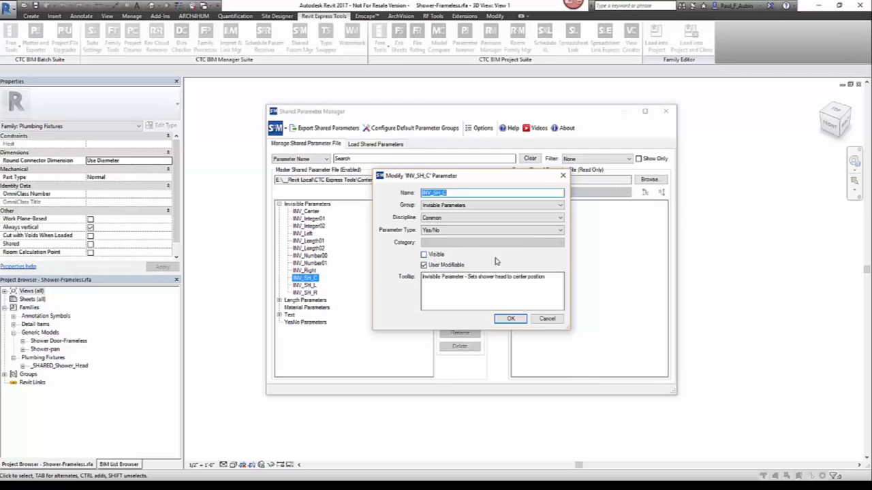
{"action": "left_click", "coordinate": [547, 319]}
{"action": "left_click", "coordinate": [310, 249]}
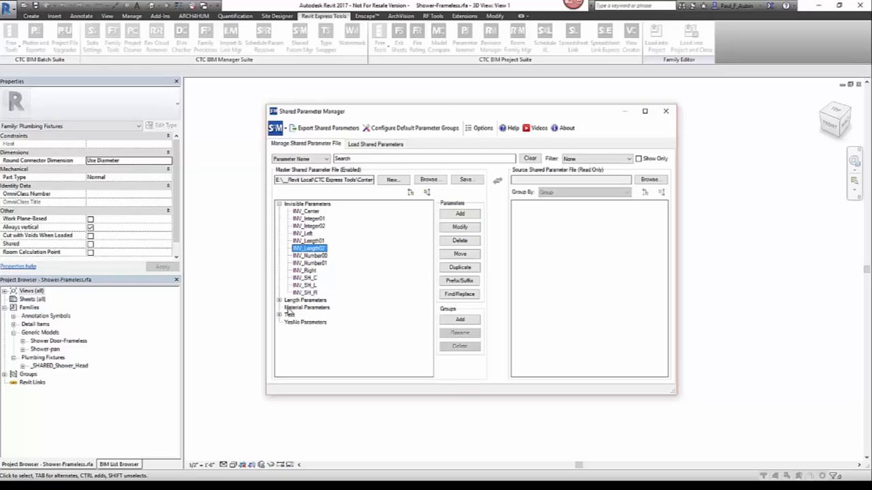
Step: Try turning off Visible for the Depth parameter in Length Parameters, discard the edit, and close the Shared Parameter Manager
{"action": "left_click", "coordinate": [278, 300]}
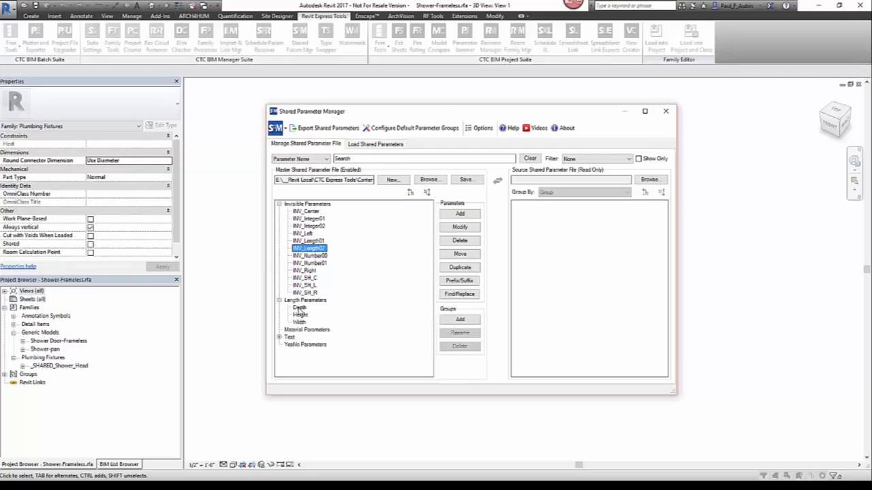
{"action": "left_click", "coordinate": [300, 309]}
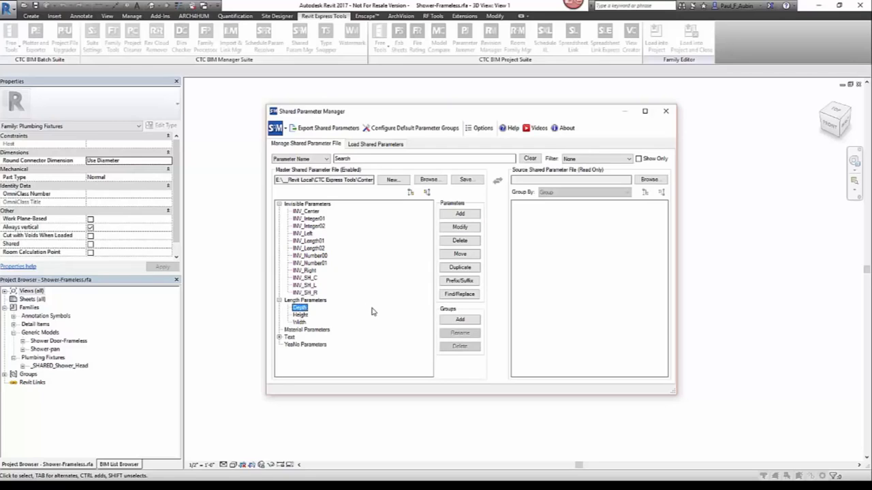
{"action": "left_click", "coordinate": [472, 230]}
{"action": "left_click", "coordinate": [424, 255]}
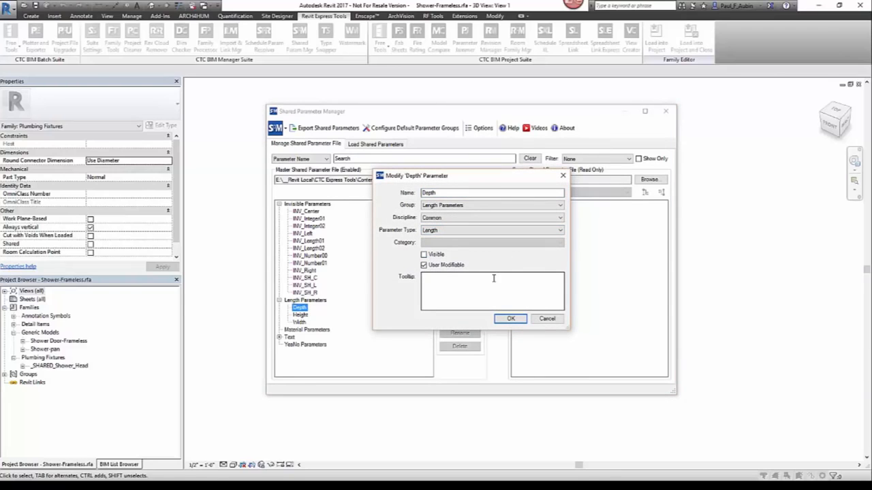
{"action": "left_click", "coordinate": [548, 318]}
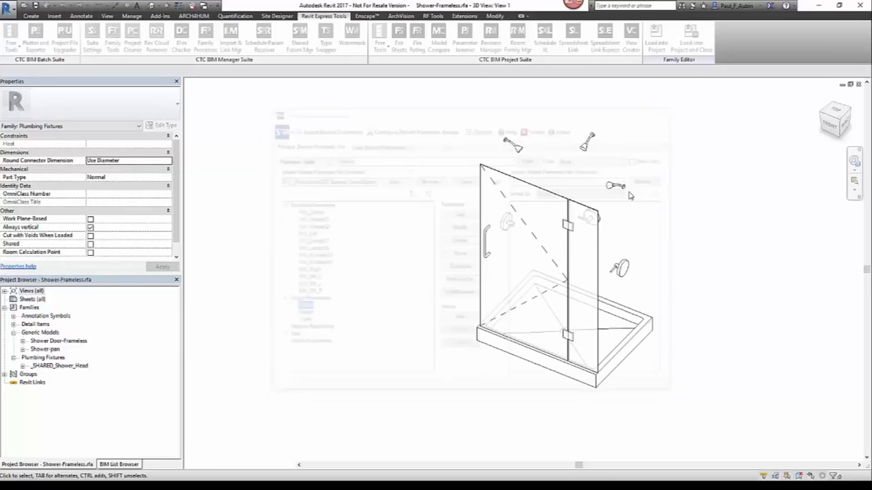
{"action": "left_click", "coordinate": [666, 111]}
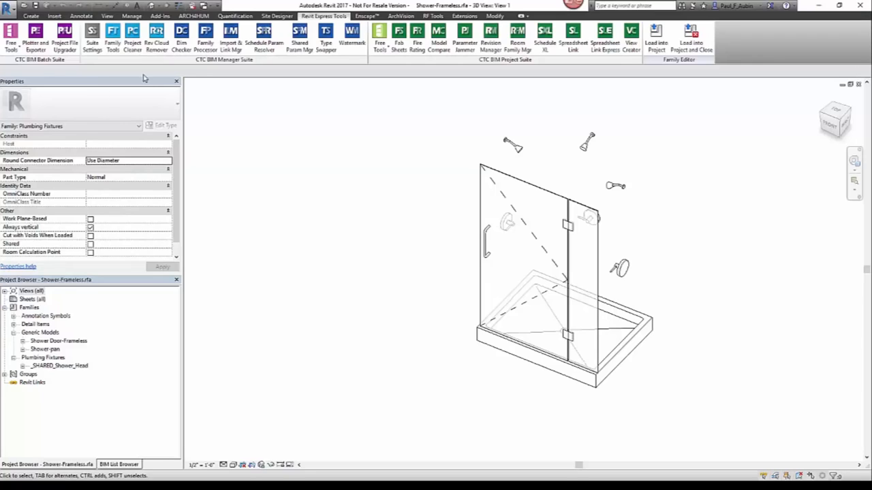
Step: Try Left as the INV_Center value in the shower family's types, set it back to Center, and accept
{"action": "left_click", "coordinate": [31, 16]}
{"action": "left_click", "coordinate": [54, 47]}
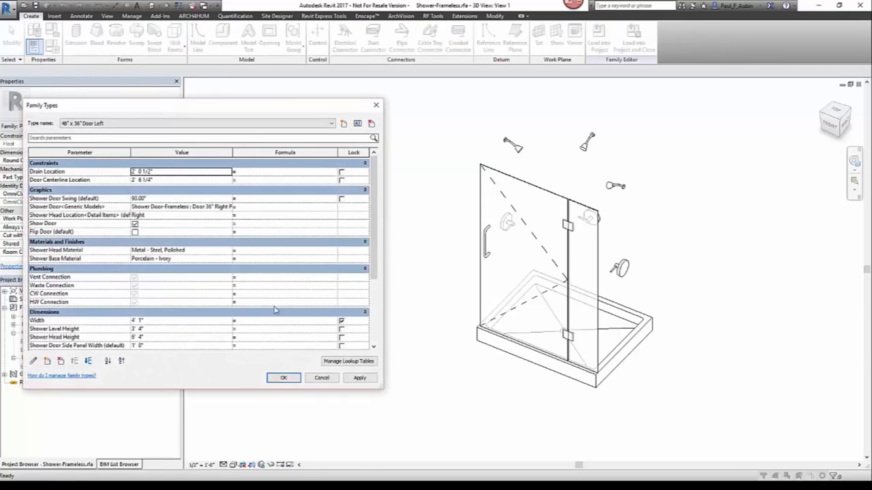
{"action": "left_click_drag", "start_coordinate": [374, 196], "coordinate": [374, 258]}
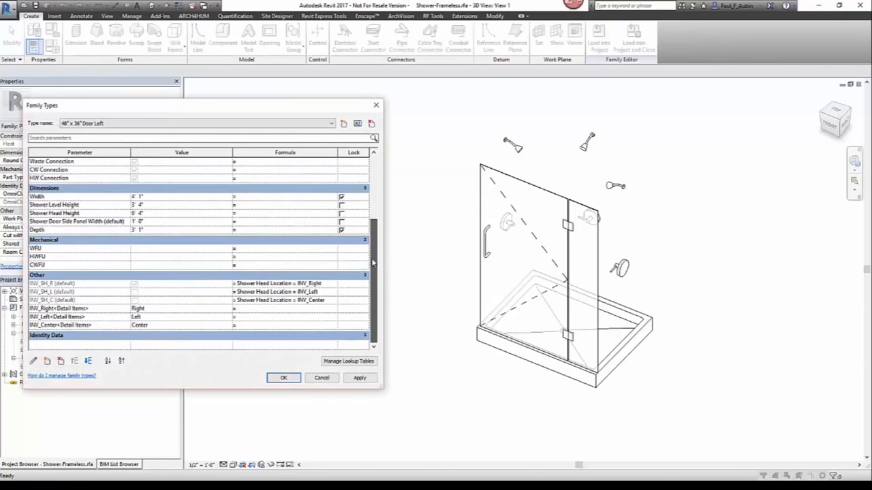
{"action": "left_click_drag", "start_coordinate": [61, 307], "coordinate": [60, 331]}
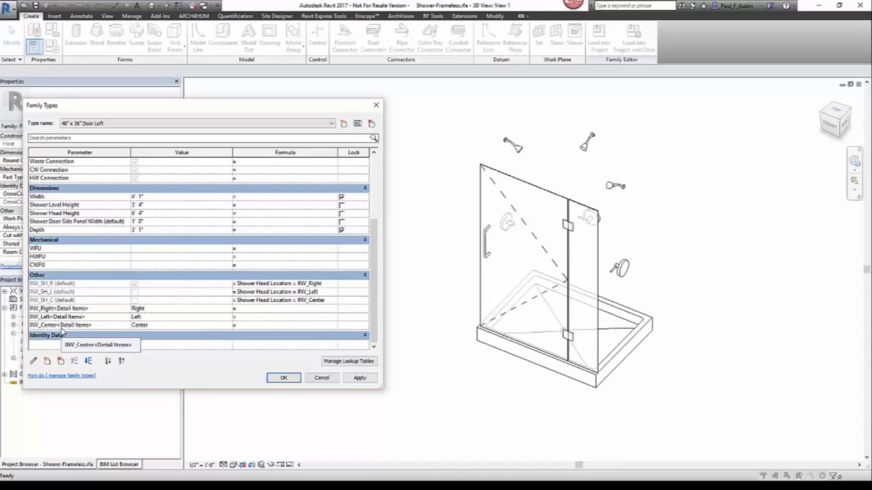
{"action": "left_click", "coordinate": [230, 325]}
{"action": "left_click", "coordinate": [229, 326]}
{"action": "left_click", "coordinate": [145, 340]}
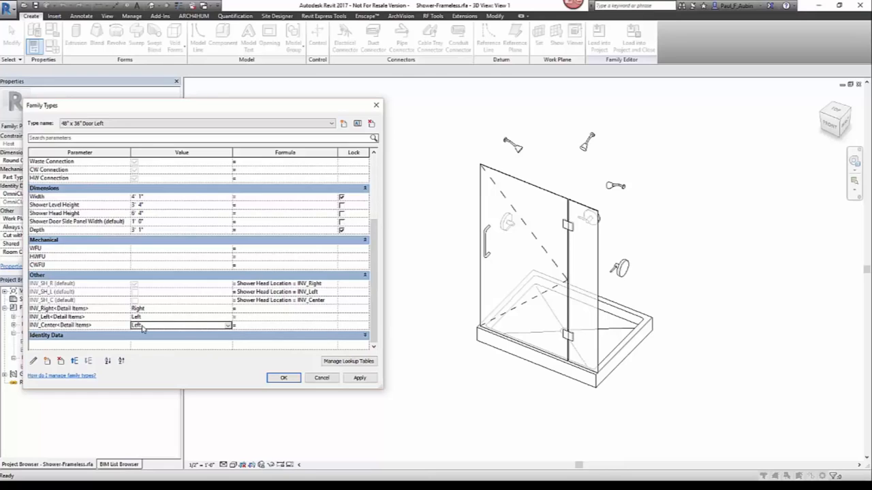
{"action": "left_click", "coordinate": [228, 325]}
{"action": "left_click", "coordinate": [144, 334]}
{"action": "left_click", "coordinate": [279, 378]}
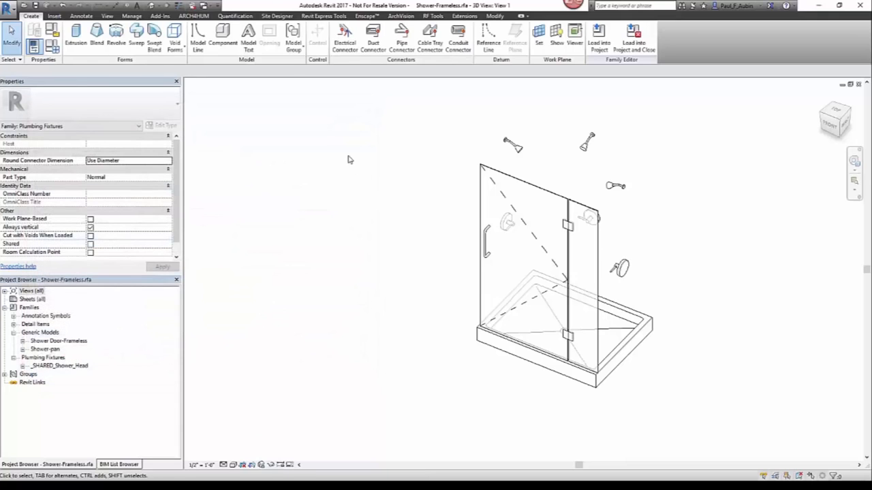
Step: Load Content_A.txt as the master file in the Shared Parameter Manager and expand its Text group
{"action": "left_click", "coordinate": [323, 16]}
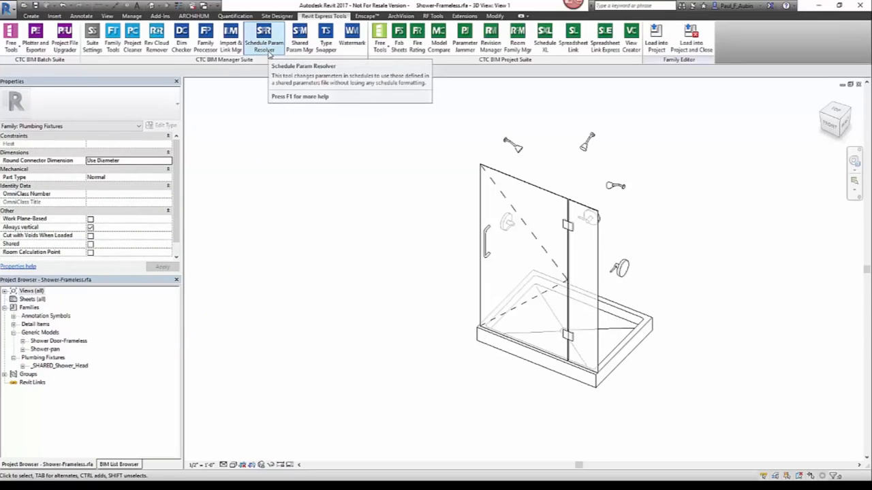
{"action": "left_click", "coordinate": [300, 37]}
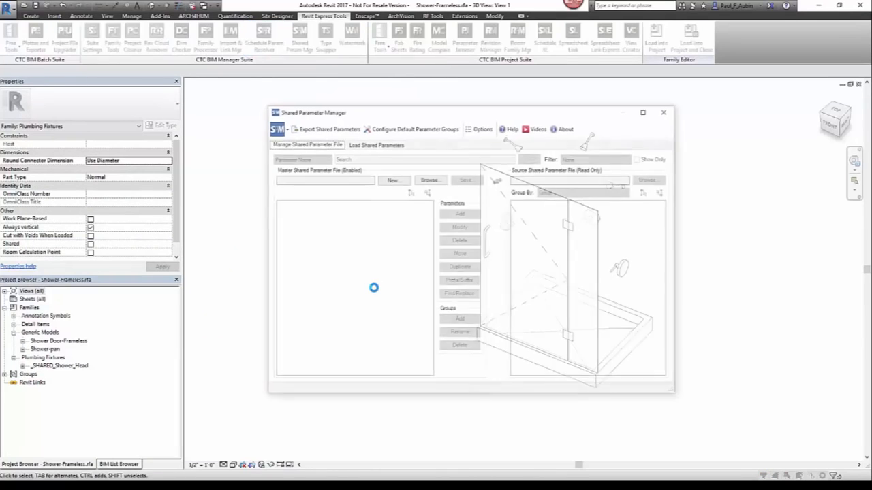
{"action": "left_click", "coordinate": [428, 179]}
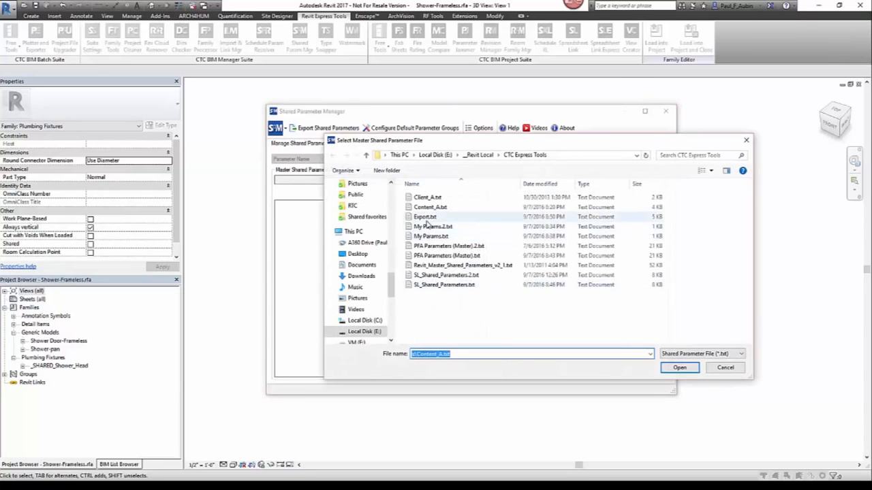
{"action": "left_click", "coordinate": [429, 207]}
{"action": "left_click", "coordinate": [680, 368]}
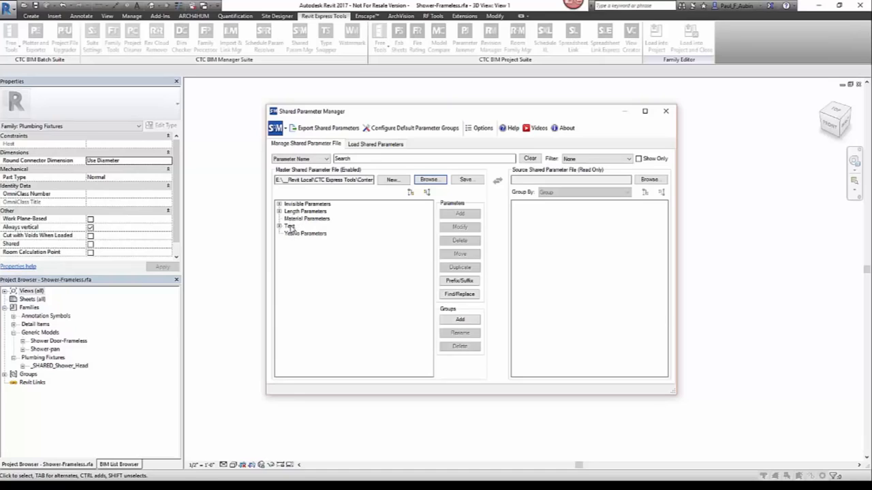
{"action": "left_click", "coordinate": [290, 226]}
{"action": "left_click", "coordinate": [279, 227]}
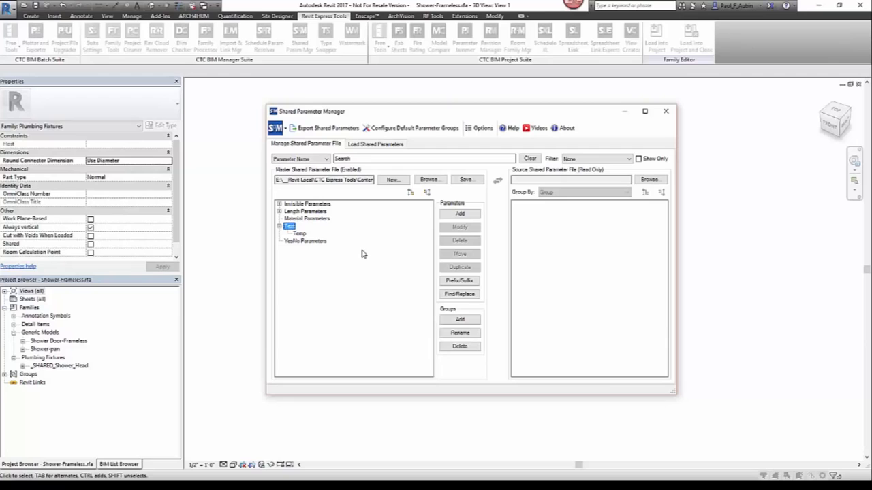
Step: Create a shared parameter named Test of type Text in the Text group, with User Modifiable turned off and Visible on
{"action": "left_click", "coordinate": [469, 215]}
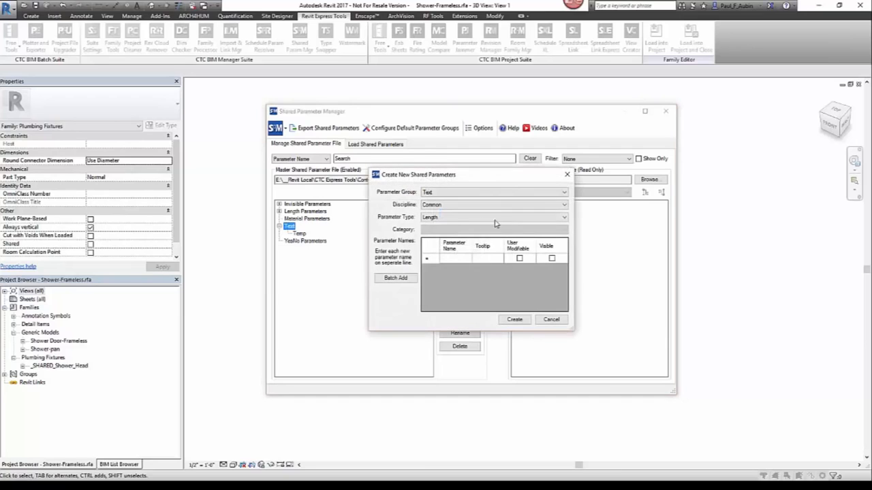
{"action": "left_click", "coordinate": [490, 216]}
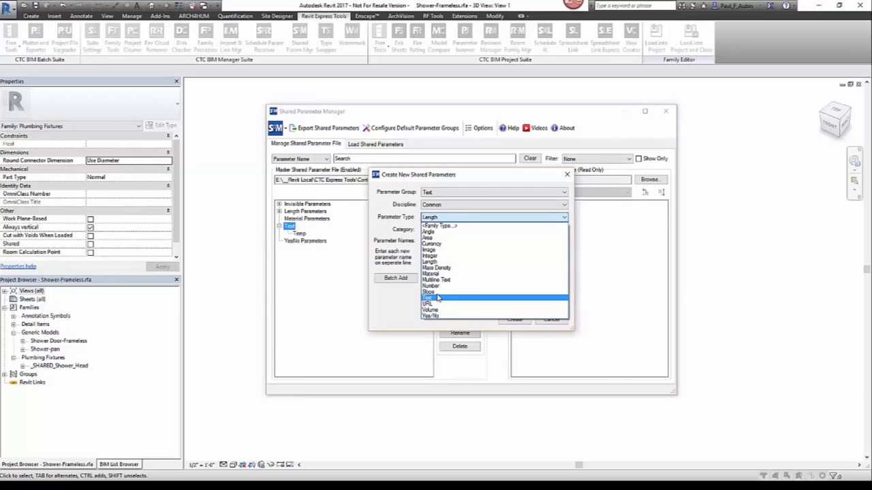
{"action": "left_click", "coordinate": [438, 299]}
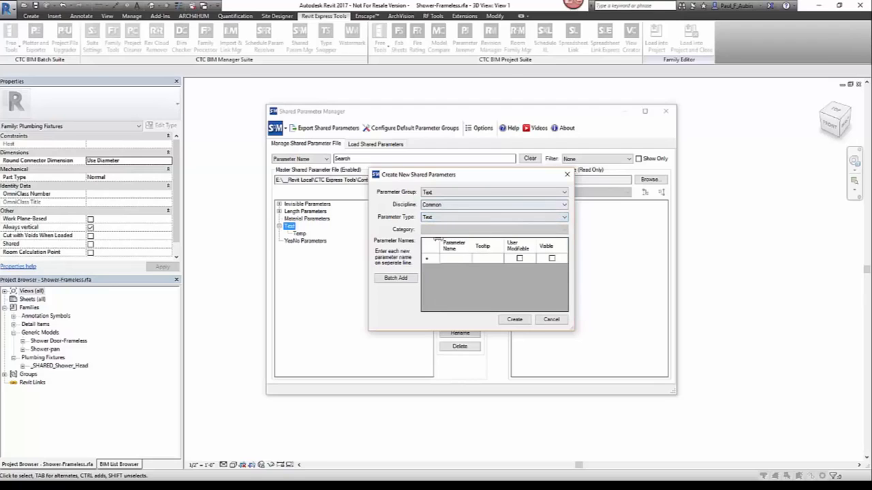
{"action": "left_click", "coordinate": [455, 260]}
{"action": "type", "text": "Test"}
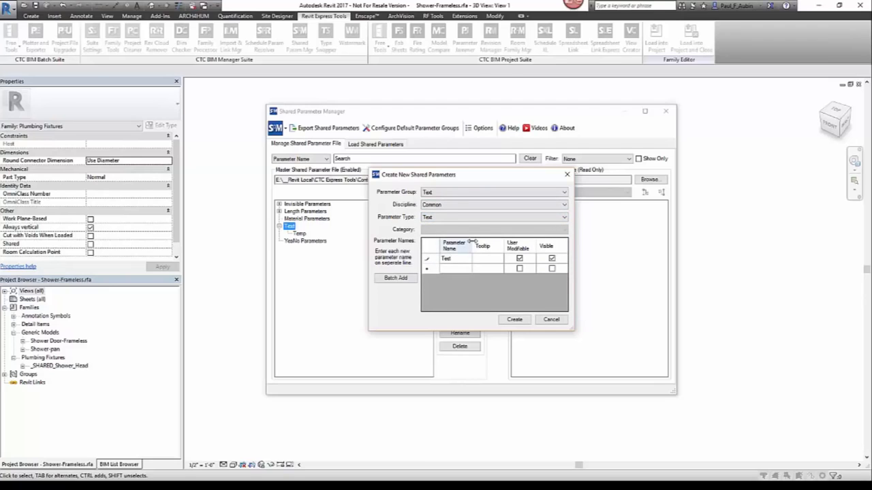
{"action": "left_click", "coordinate": [519, 260]}
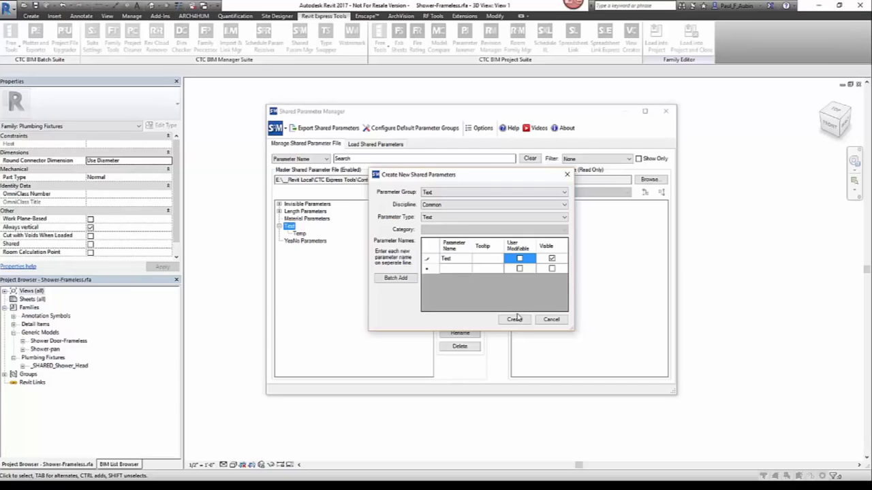
{"action": "left_click", "coordinate": [514, 320]}
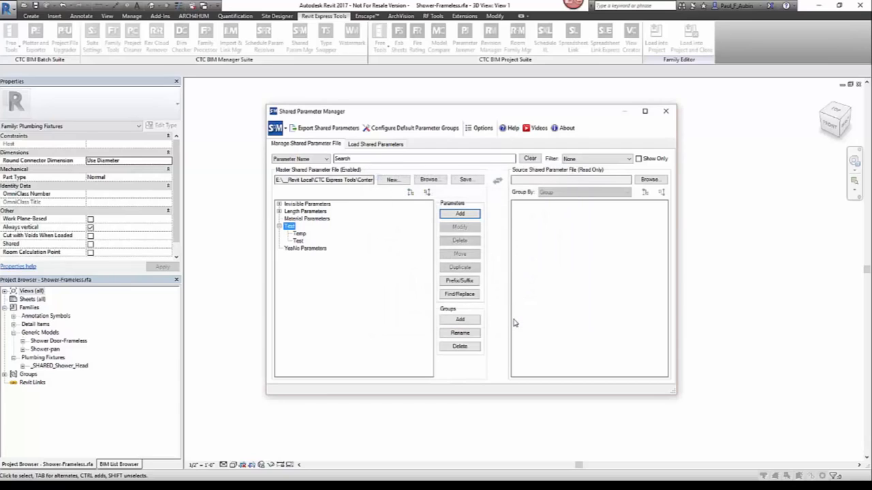
Step: Select the new Test parameter and save the master shared parameter file
{"action": "left_click", "coordinate": [299, 241]}
{"action": "left_click", "coordinate": [466, 179]}
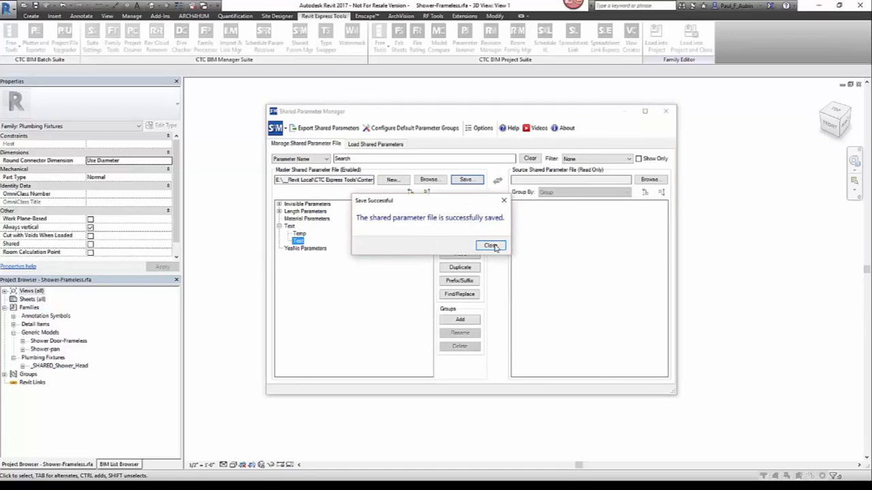
{"action": "left_click", "coordinate": [490, 246]}
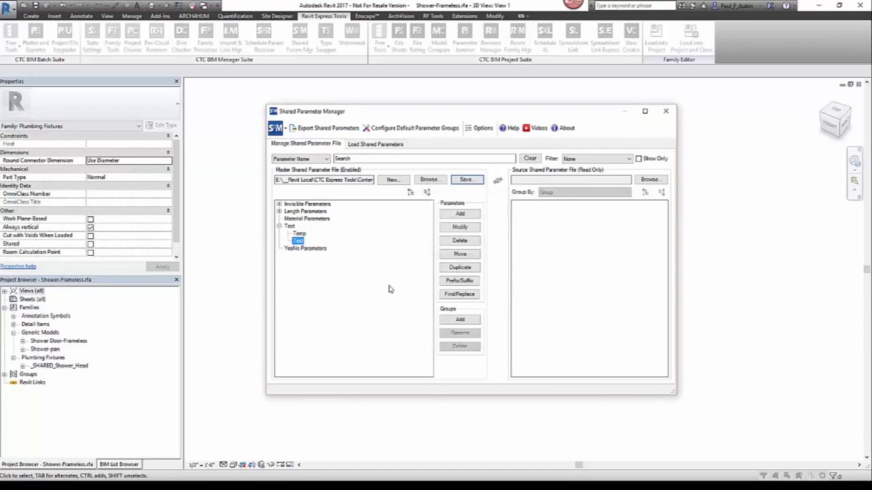
Step: Open the master file for loading shared parameters, expand its Text group, and create a selection set named Test
{"action": "left_click", "coordinate": [377, 145]}
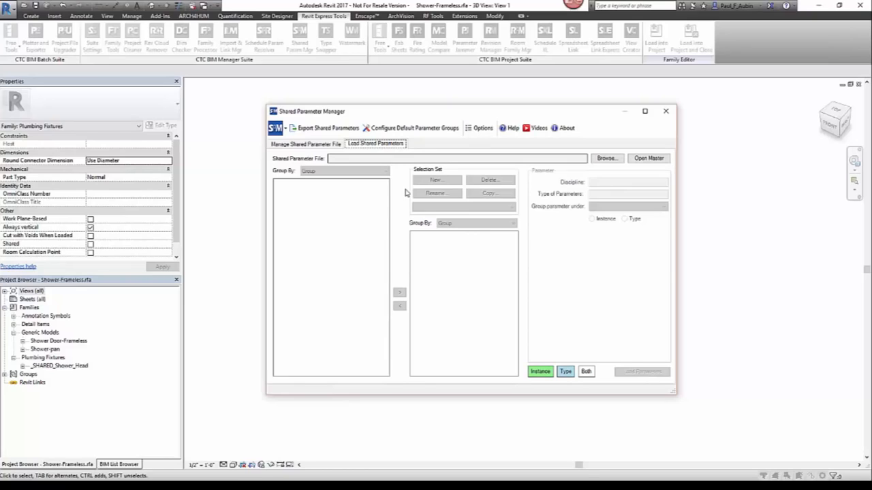
{"action": "left_click", "coordinate": [649, 158]}
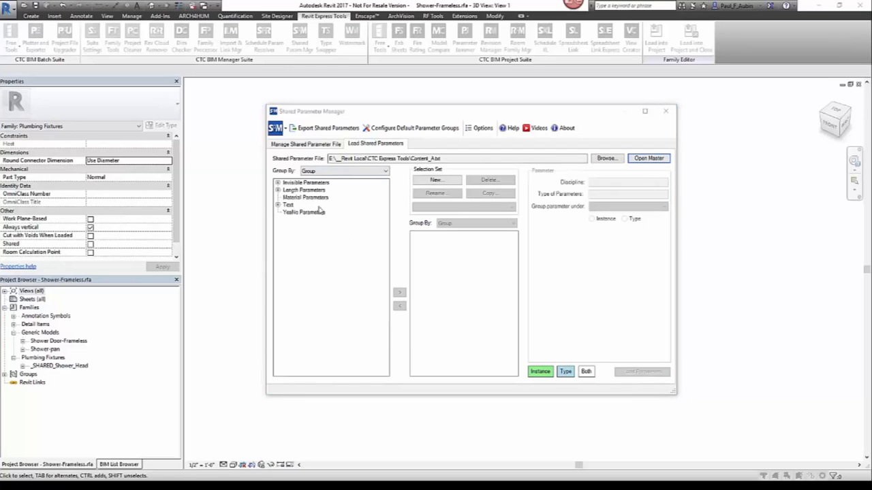
{"action": "left_click", "coordinate": [277, 205]}
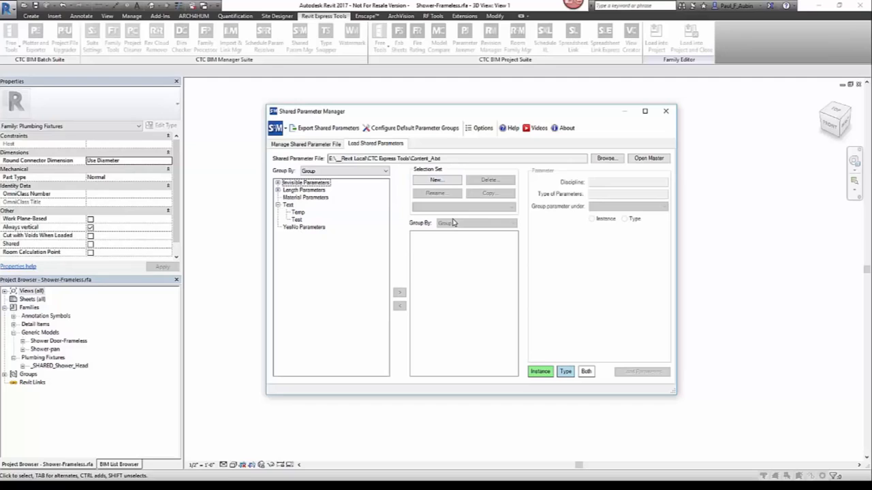
{"action": "left_click", "coordinate": [439, 183]}
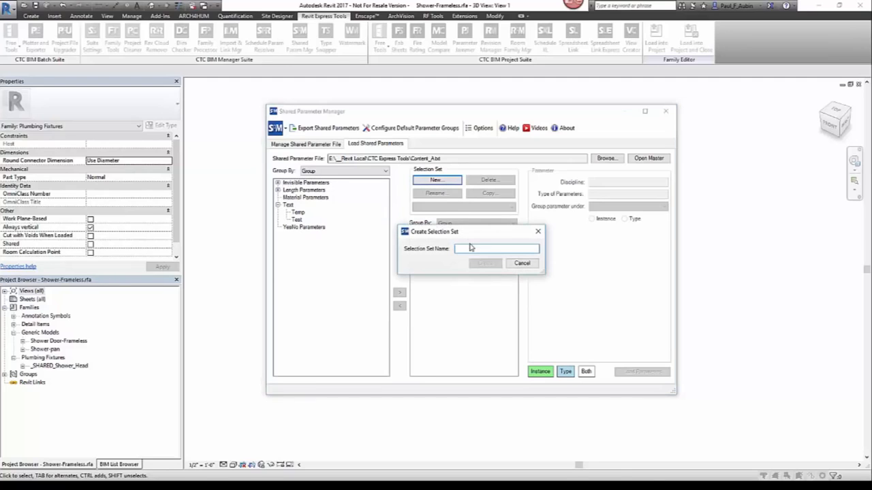
{"action": "type", "text": "Test"}
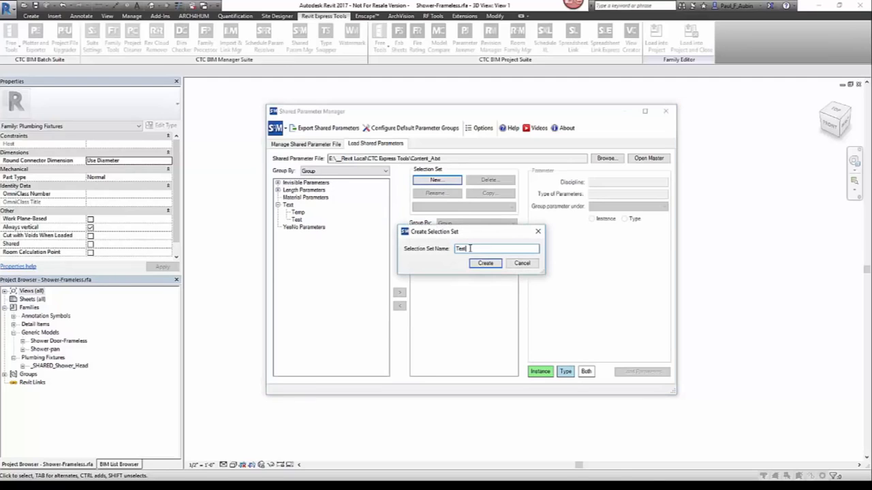
{"action": "left_click", "coordinate": [481, 264]}
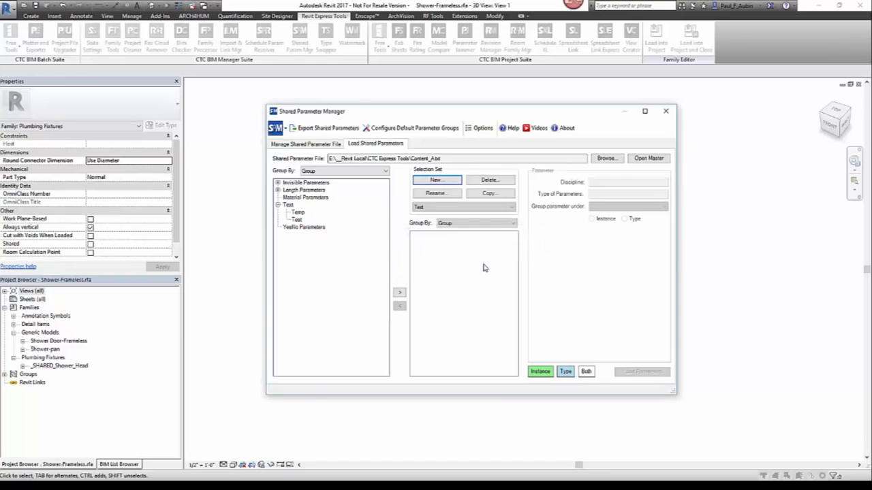
Step: Add the Test parameter to the Test selection set and make it a Type parameter
{"action": "left_click", "coordinate": [299, 220]}
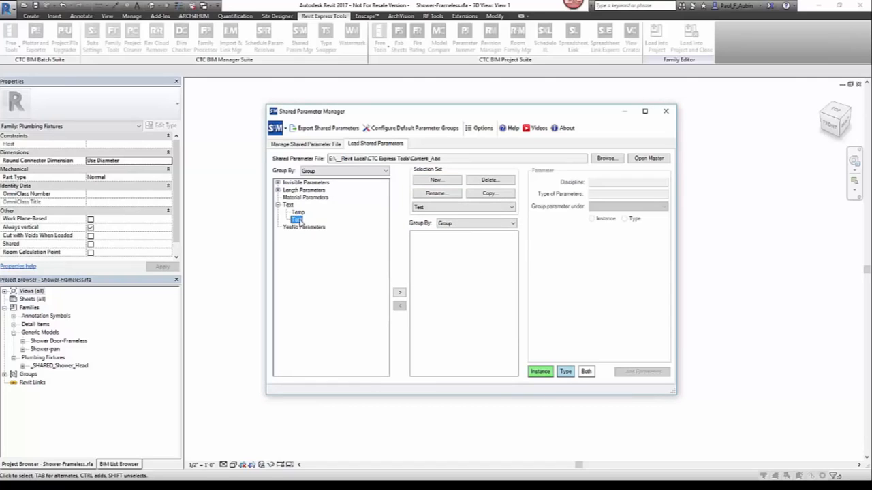
{"action": "left_click", "coordinate": [399, 292]}
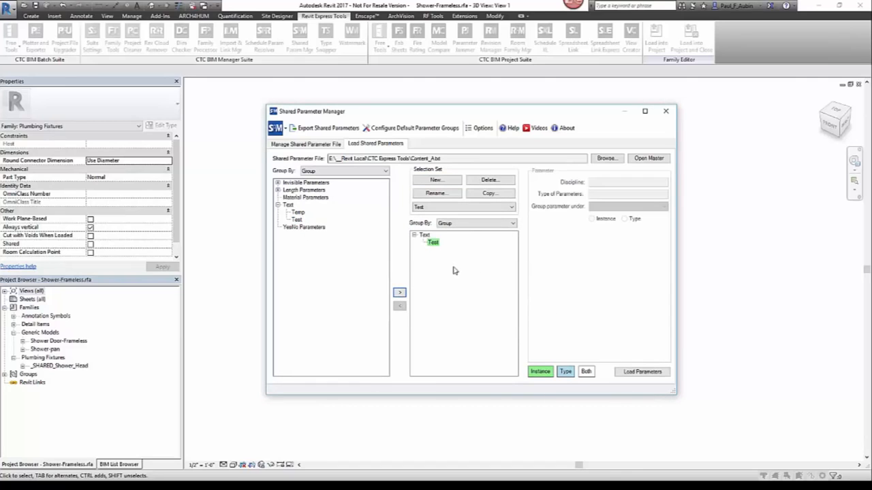
{"action": "left_click", "coordinate": [439, 245]}
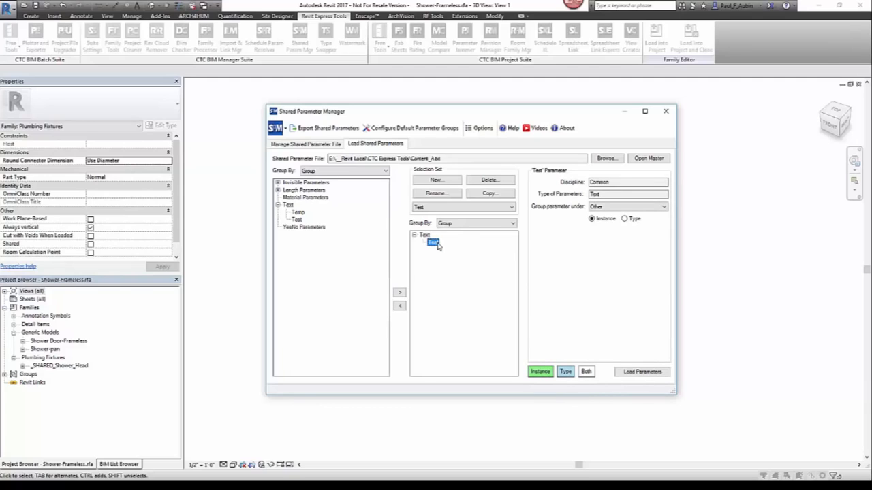
{"action": "left_click", "coordinate": [625, 218]}
{"action": "left_click", "coordinate": [427, 236]}
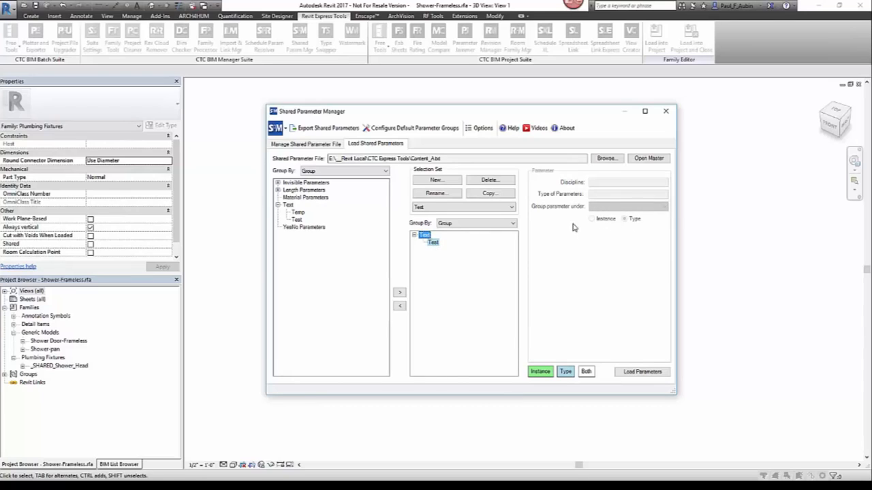
{"action": "left_click", "coordinate": [432, 243]}
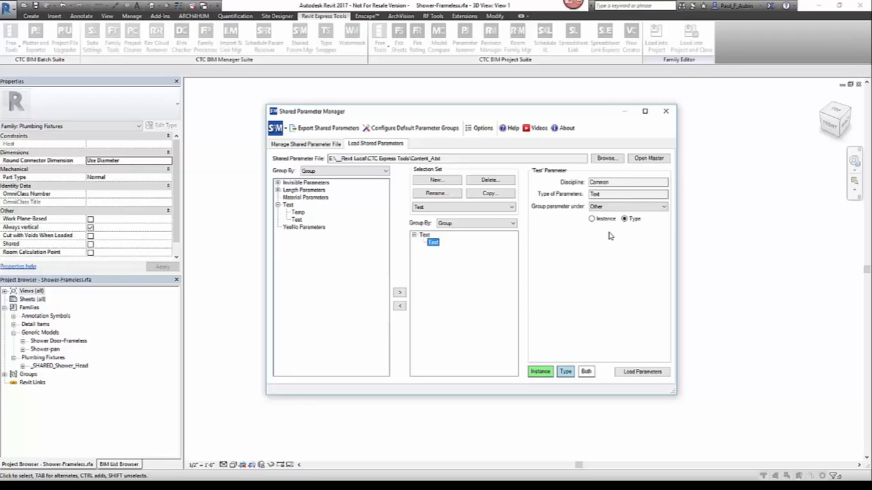
Step: Load the Test selection set's parameters into the open shower family and close the Shared Parameter Manager
{"action": "left_click", "coordinate": [632, 375]}
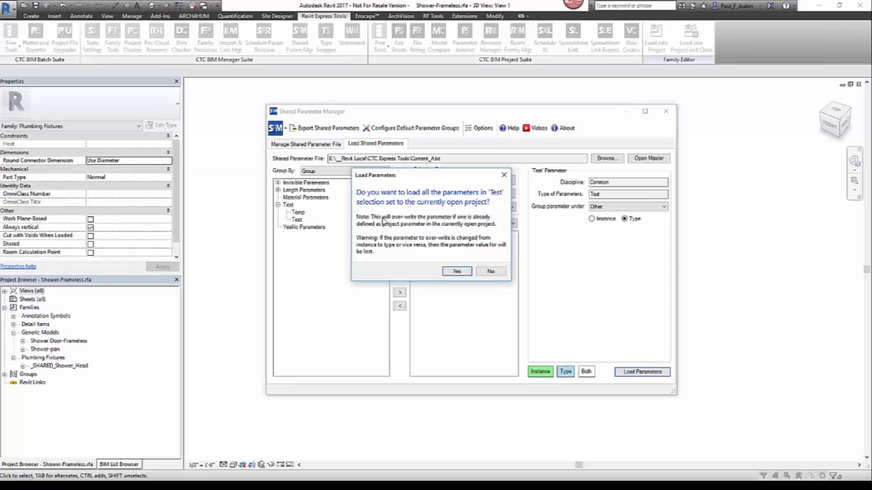
{"action": "left_click", "coordinate": [457, 272]}
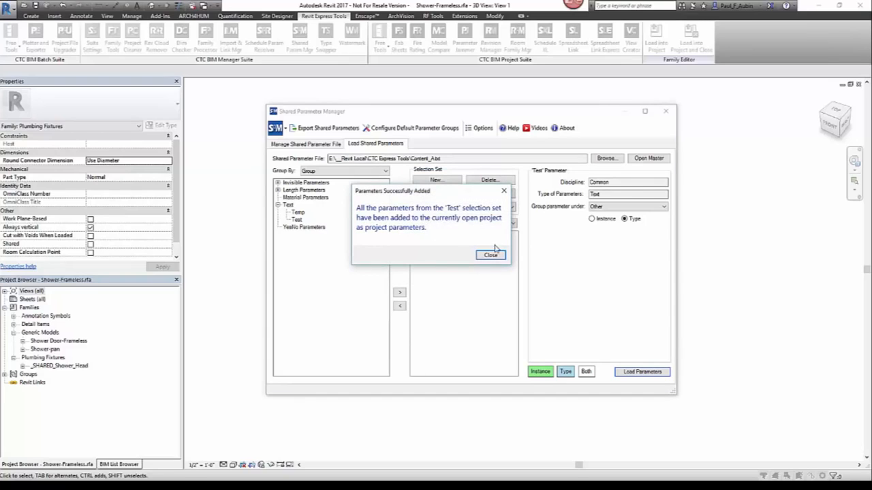
{"action": "left_click", "coordinate": [491, 256]}
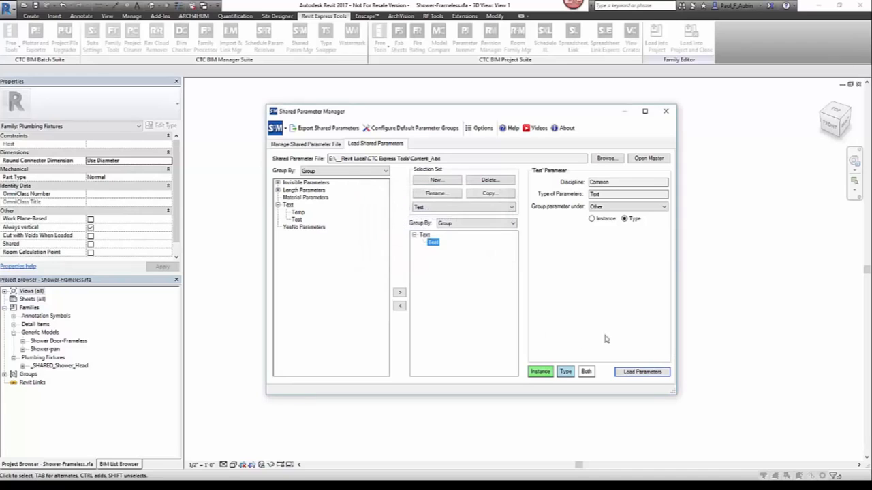
{"action": "left_click", "coordinate": [665, 111]}
Step: Open the shower family's types and check in the Other group whether the values of Test and INV_Center can be edited
{"action": "left_click", "coordinate": [31, 16]}
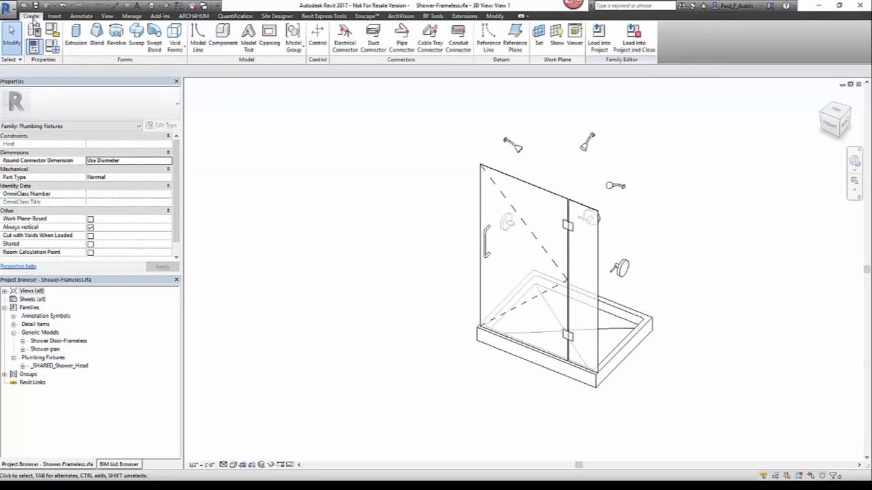
{"action": "left_click", "coordinate": [40, 51]}
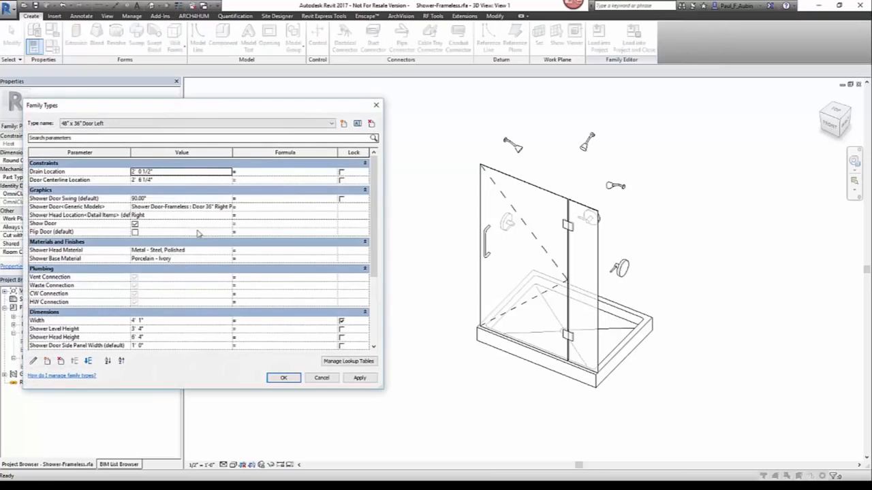
{"action": "scroll", "coordinate": [113, 283], "scroll_direction": "down", "scroll_amount": 5}
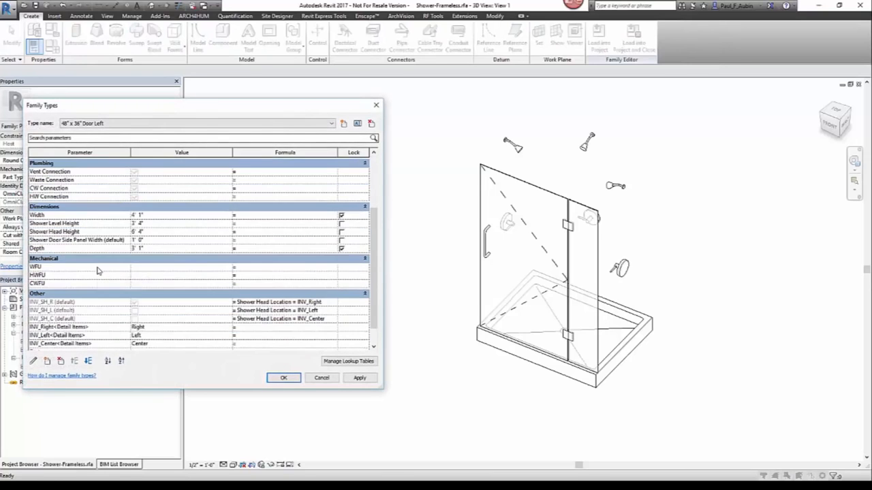
{"action": "scroll", "coordinate": [97, 271], "scroll_direction": "down", "scroll_amount": 1}
{"action": "left_click", "coordinate": [68, 325]}
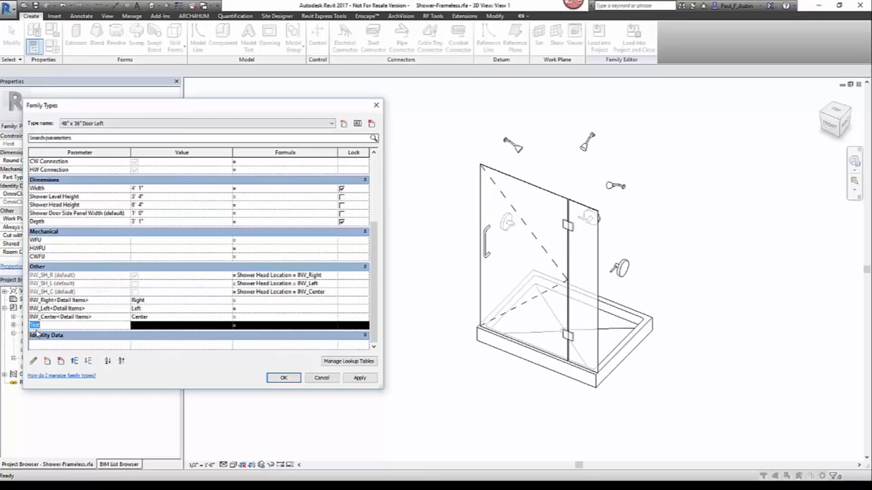
{"action": "left_click", "coordinate": [139, 317]}
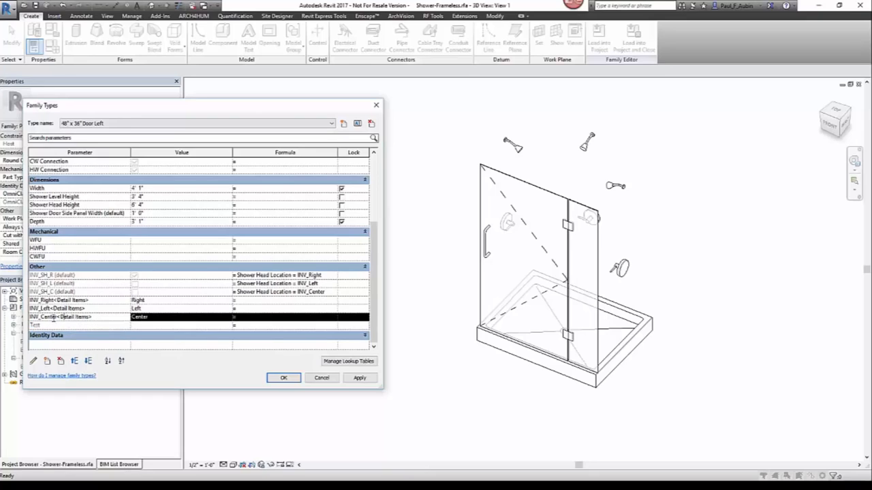
{"action": "left_click", "coordinate": [143, 327]}
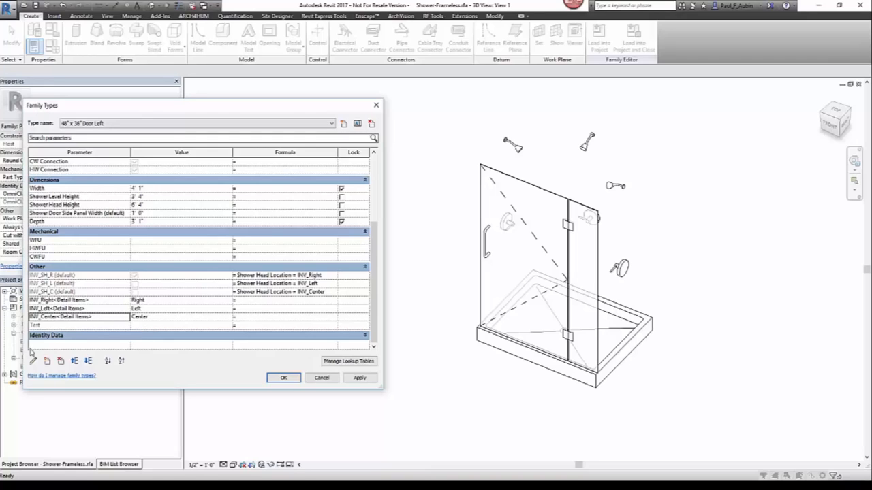
Step: Delete the Test parameter from the shower family
{"action": "left_click", "coordinate": [48, 329]}
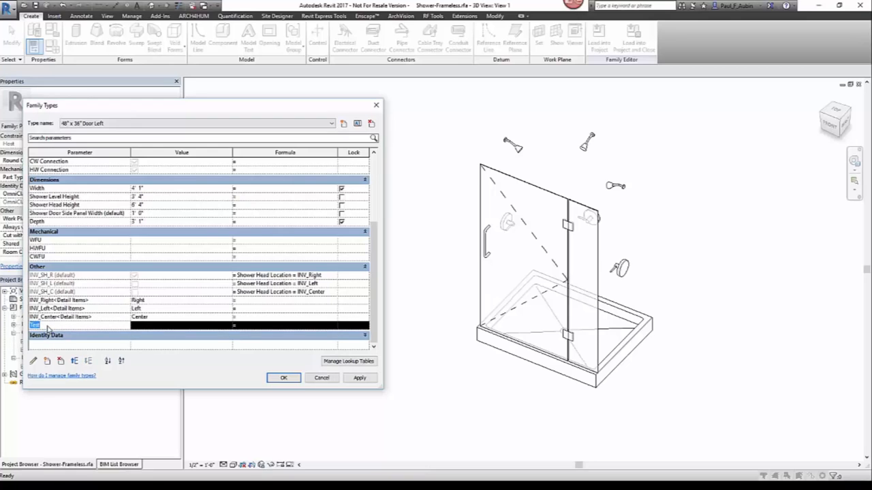
{"action": "left_click", "coordinate": [61, 361]}
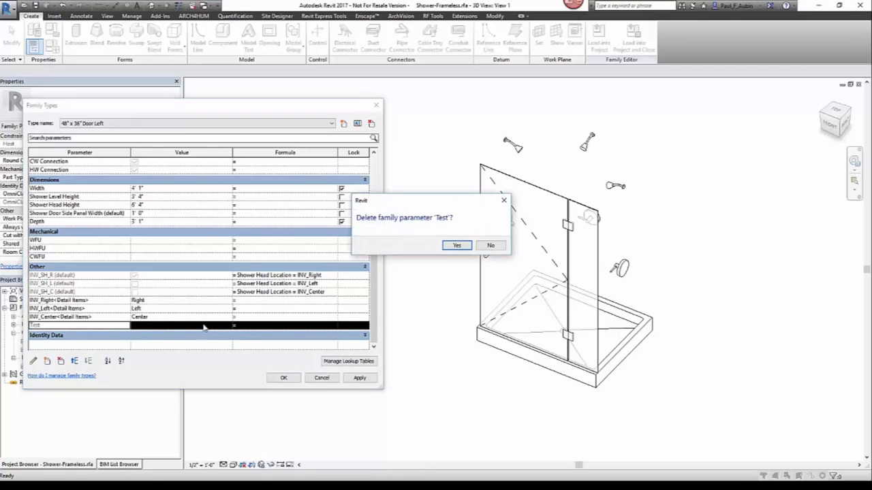
{"action": "left_click", "coordinate": [457, 245]}
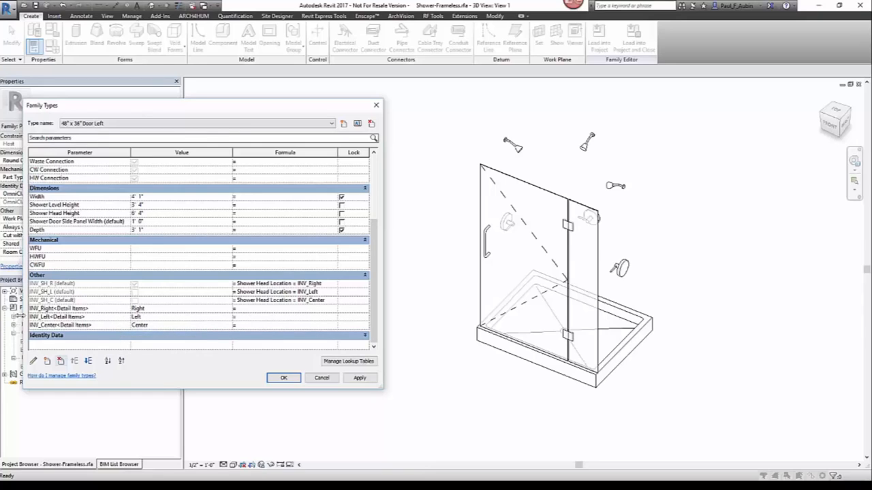
Step: Convert the INV_Right parameter from a shared parameter to a family parameter
{"action": "left_click", "coordinate": [47, 310]}
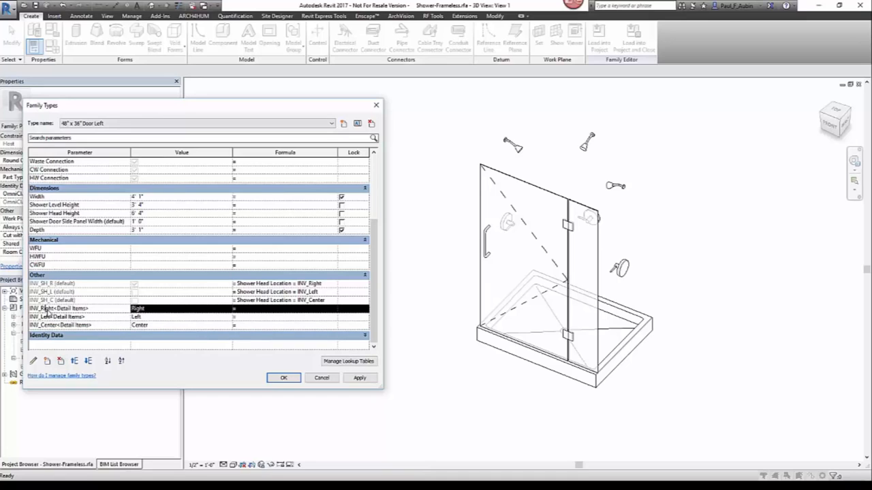
{"action": "left_click", "coordinate": [34, 363]}
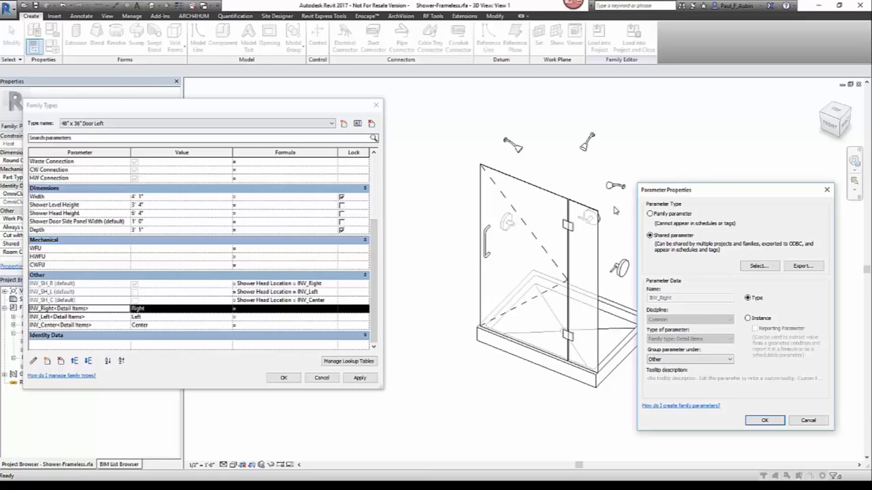
{"action": "left_click", "coordinate": [658, 217]}
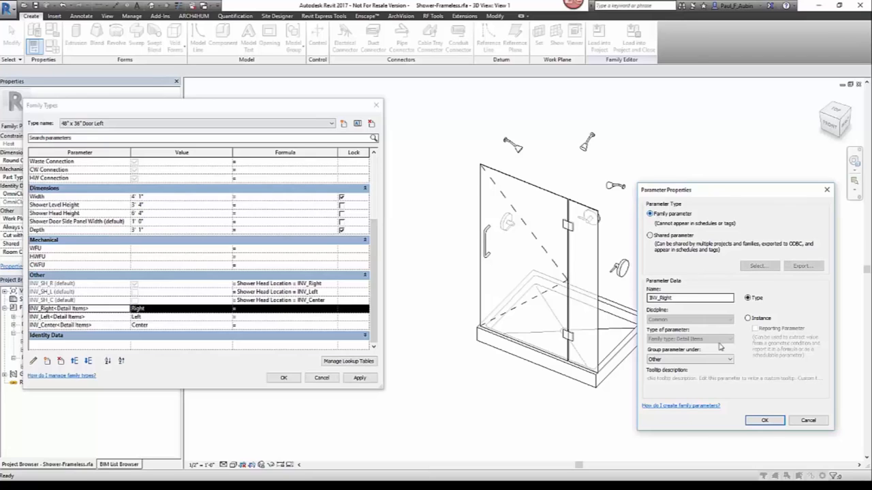
{"action": "left_click", "coordinate": [763, 420]}
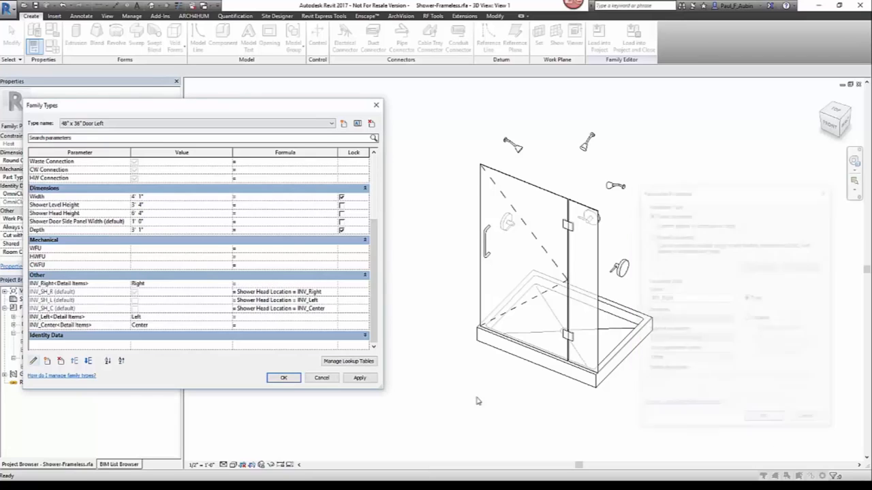
Step: Convert the INV_Left parameter from a shared parameter to a family parameter
{"action": "left_click", "coordinate": [90, 318]}
{"action": "left_click", "coordinate": [32, 360]}
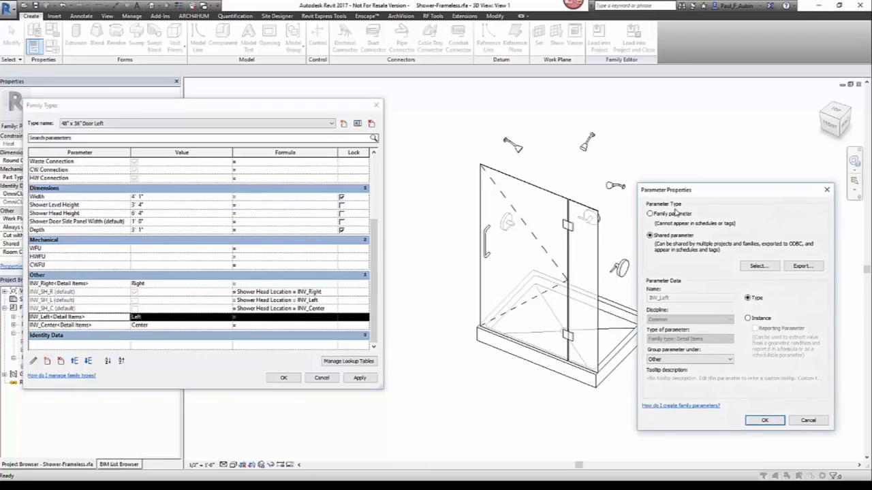
{"action": "left_click", "coordinate": [651, 214]}
{"action": "left_click", "coordinate": [764, 420]}
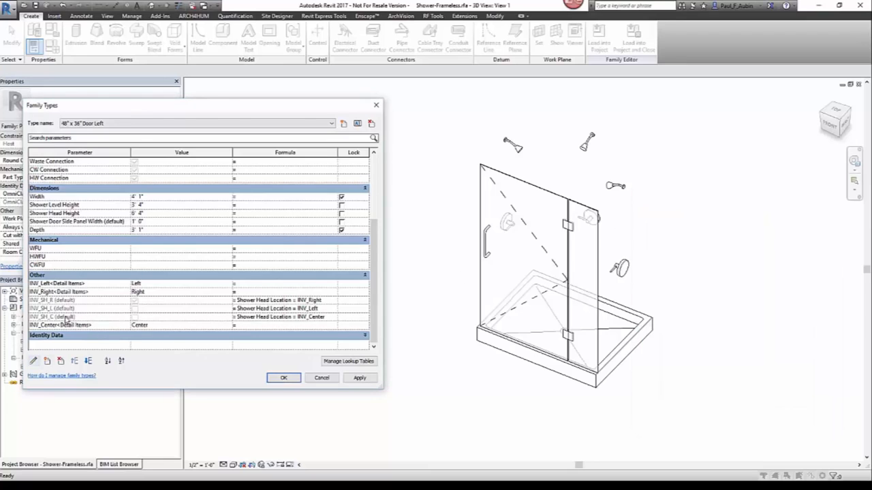
Step: Convert the INV_Center parameter from a shared parameter to a family parameter and accept the family type changes
{"action": "left_click", "coordinate": [56, 325]}
{"action": "left_click", "coordinate": [33, 361]}
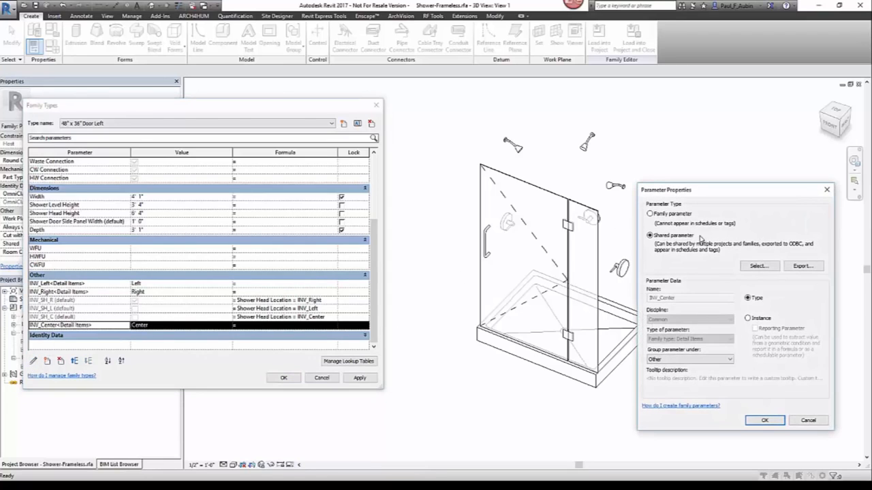
{"action": "left_click", "coordinate": [660, 214]}
{"action": "left_click", "coordinate": [763, 420]}
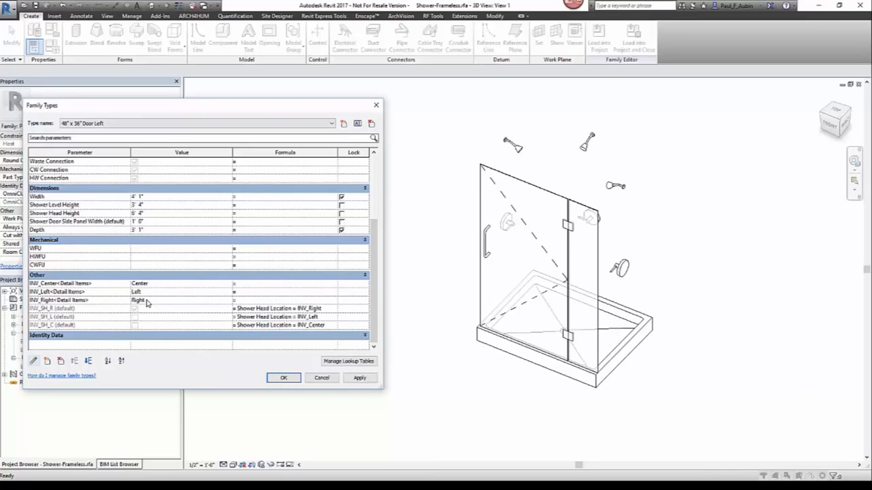
{"action": "left_click", "coordinate": [282, 377]}
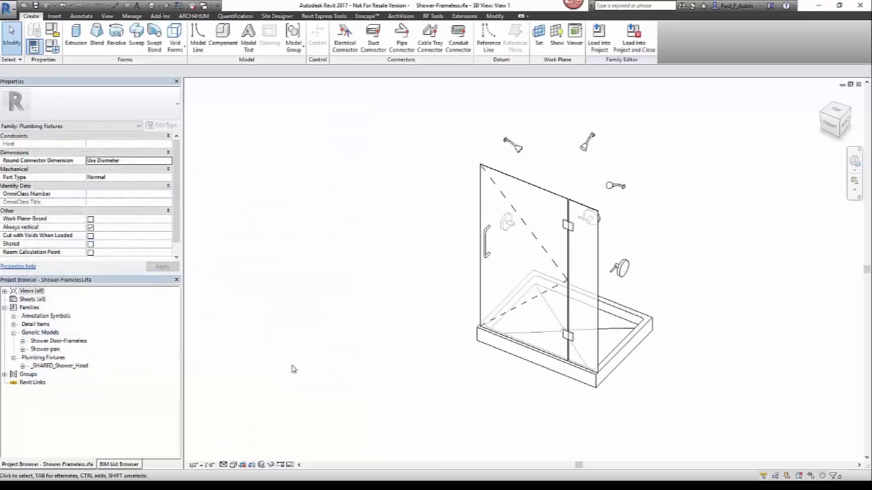
Step: Reopen the Shared Parameter Manager and load Content_A.txt as the master shared parameter file
{"action": "left_click", "coordinate": [333, 16]}
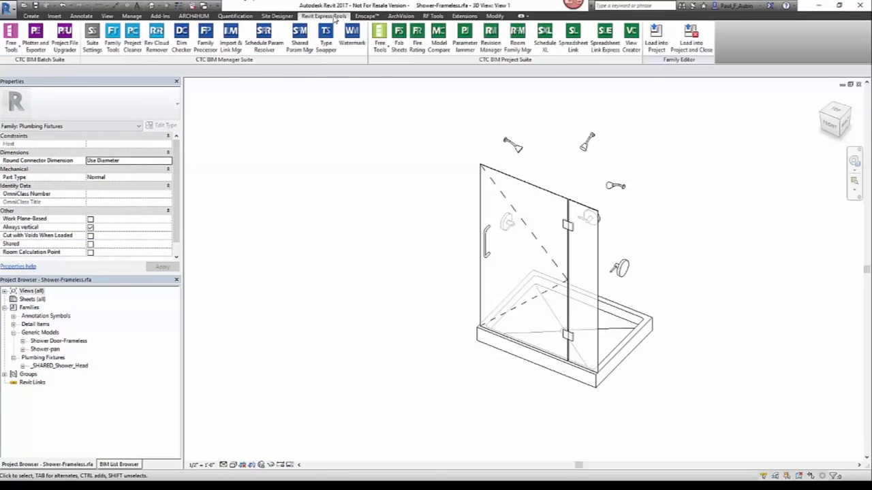
{"action": "left_click", "coordinate": [298, 56]}
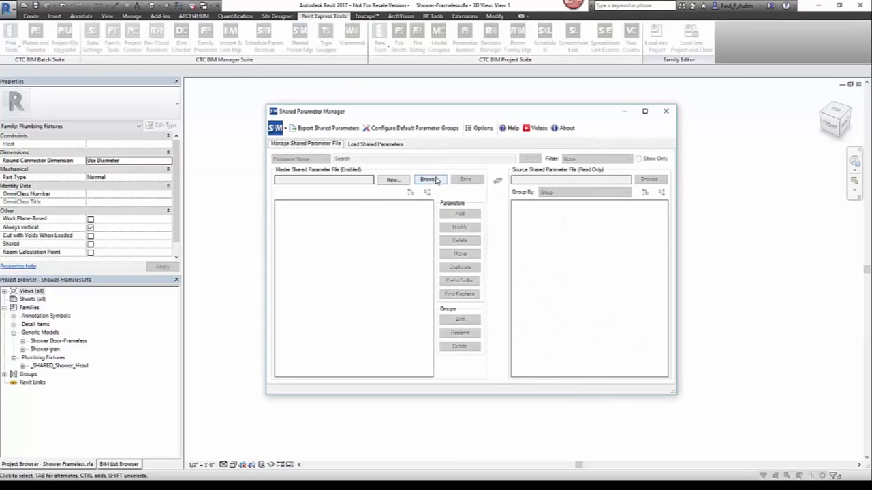
{"action": "left_click", "coordinate": [428, 179]}
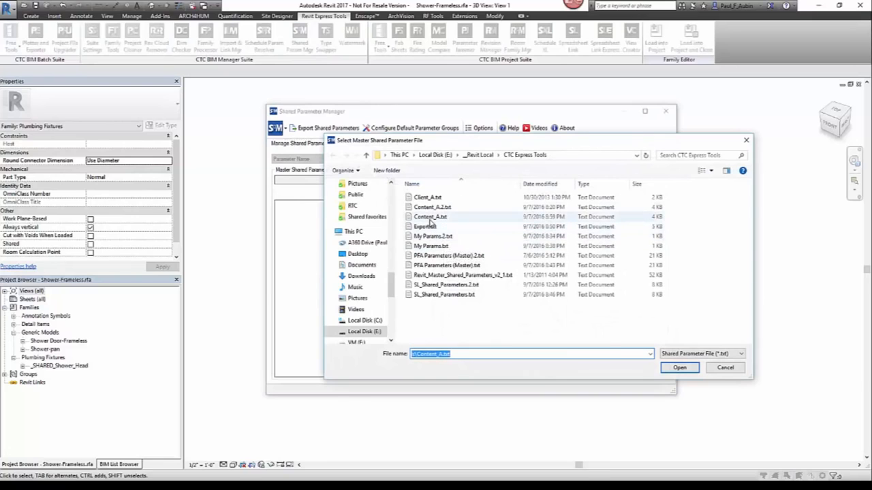
{"action": "left_click", "coordinate": [429, 217]}
{"action": "left_click", "coordinate": [678, 367]}
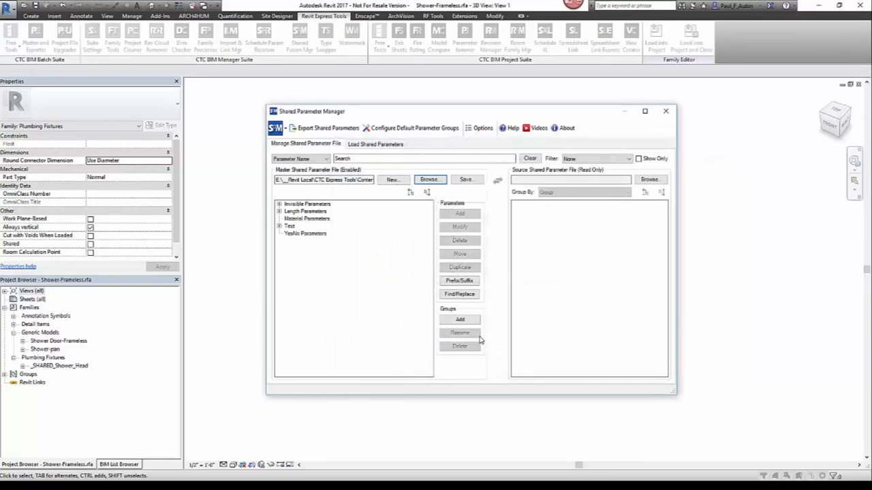
Step: Start adding new shared parameters to the Invisible Parameters group, entering the names INV_R, INV_C and INV_L
{"action": "left_click", "coordinate": [280, 205]}
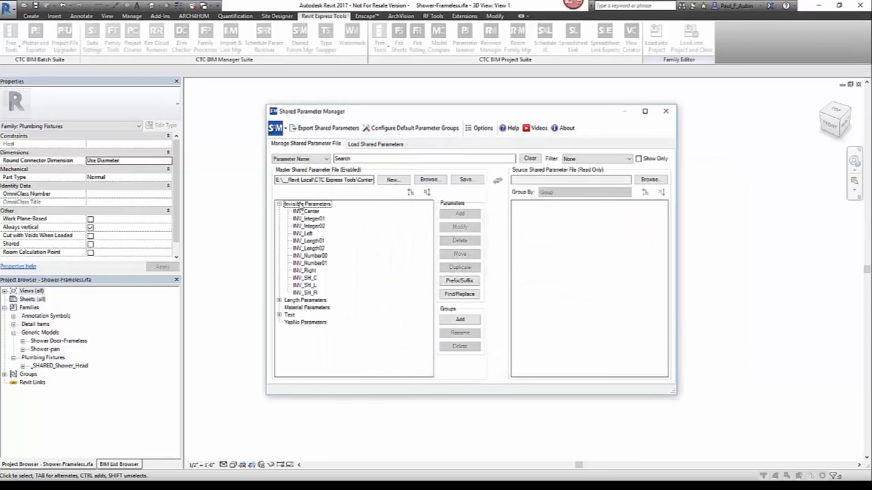
{"action": "left_click", "coordinate": [302, 204]}
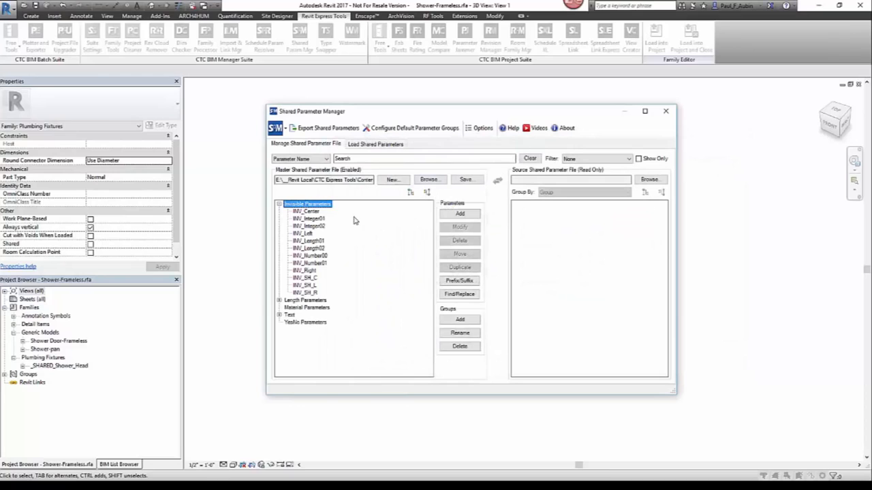
{"action": "left_click", "coordinate": [459, 214]}
{"action": "left_click", "coordinate": [448, 262]}
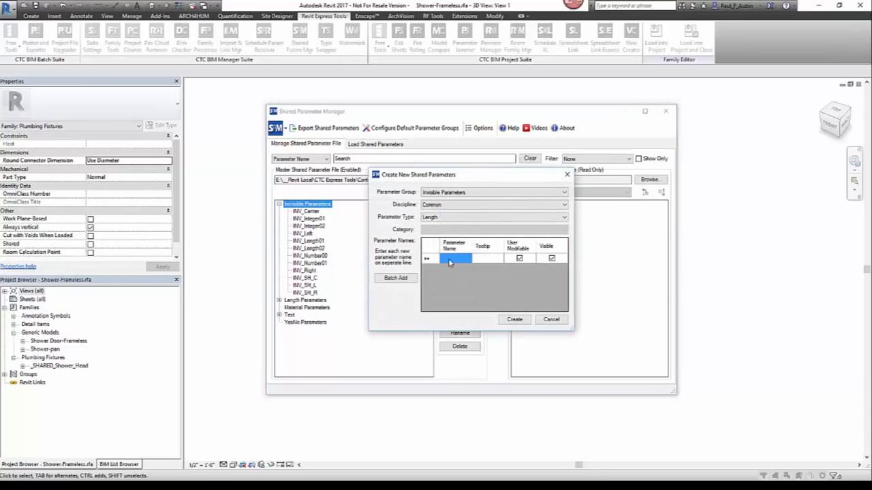
{"action": "type", "text": "I"}
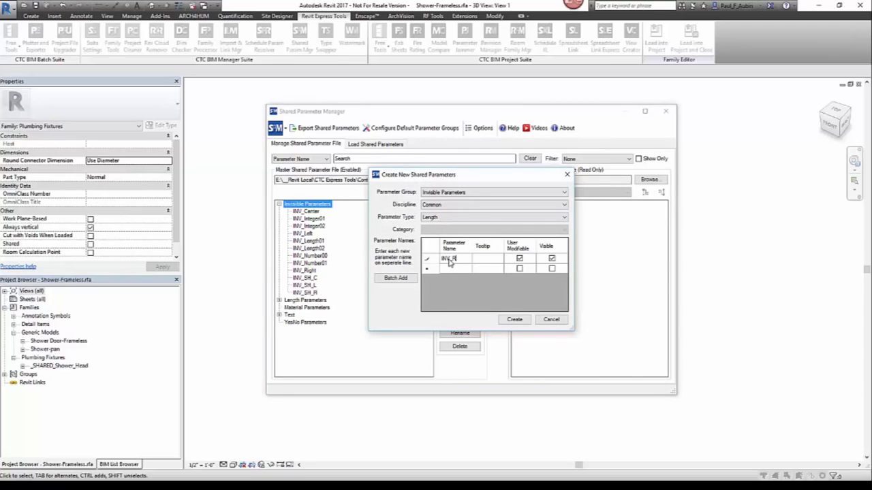
{"action": "type", "text": "NV_R"}
{"action": "left_click", "coordinate": [455, 269]}
{"action": "type", "text": "INV_C"}
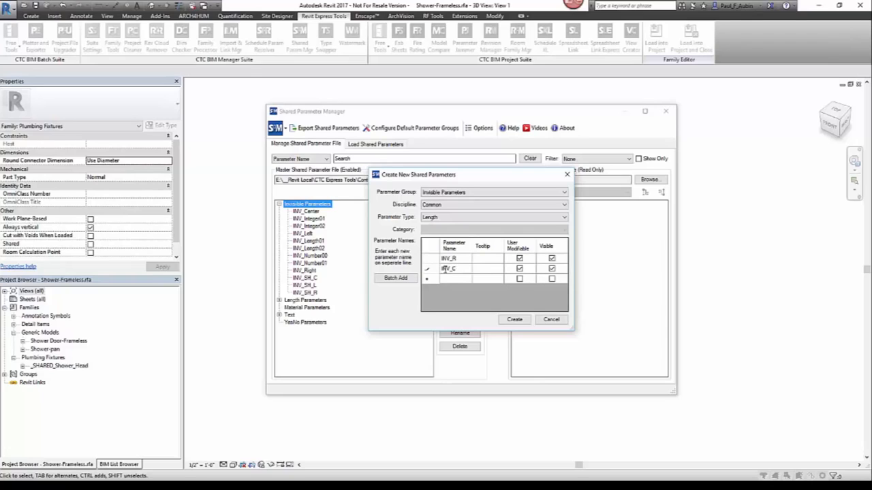
{"action": "type", "text": "INV_L"}
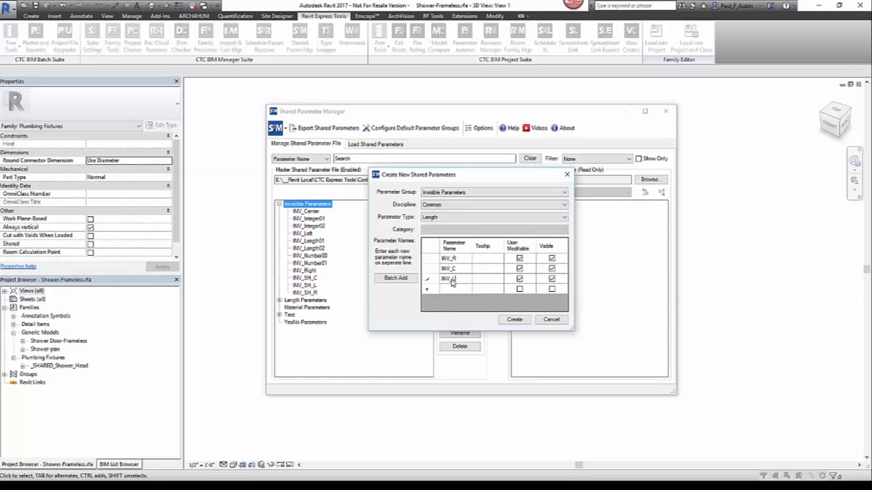
Step: Make INV_R, INV_C and INV_L neither user modifiable nor visible
{"action": "left_click", "coordinate": [520, 259]}
{"action": "left_click", "coordinate": [520, 269]}
{"action": "left_click", "coordinate": [520, 279]}
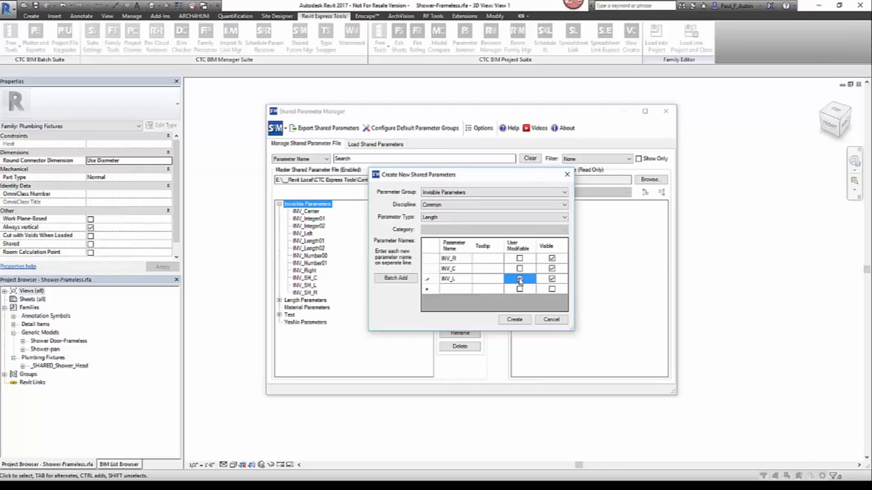
{"action": "left_click", "coordinate": [551, 259]}
{"action": "left_click", "coordinate": [552, 269]}
{"action": "left_click", "coordinate": [552, 279]}
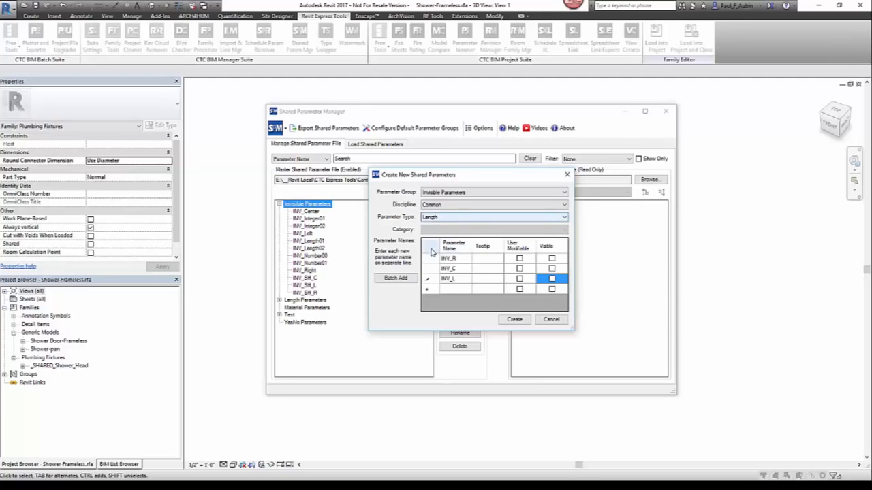
Step: Set the parameter type of the new INV_R, INV_C and INV_L parameters to <Family Type...> with the Detail Items category
{"action": "left_click_drag", "start_coordinate": [430, 259], "coordinate": [434, 280]}
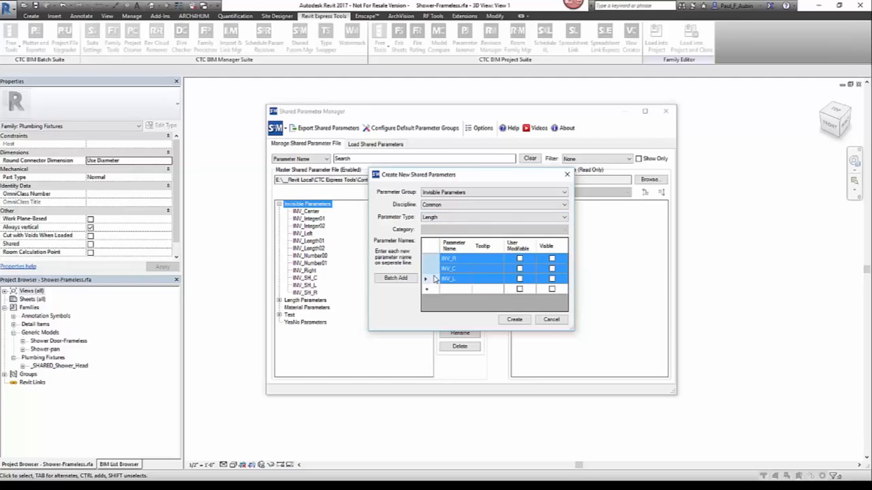
{"action": "left_click", "coordinate": [445, 217]}
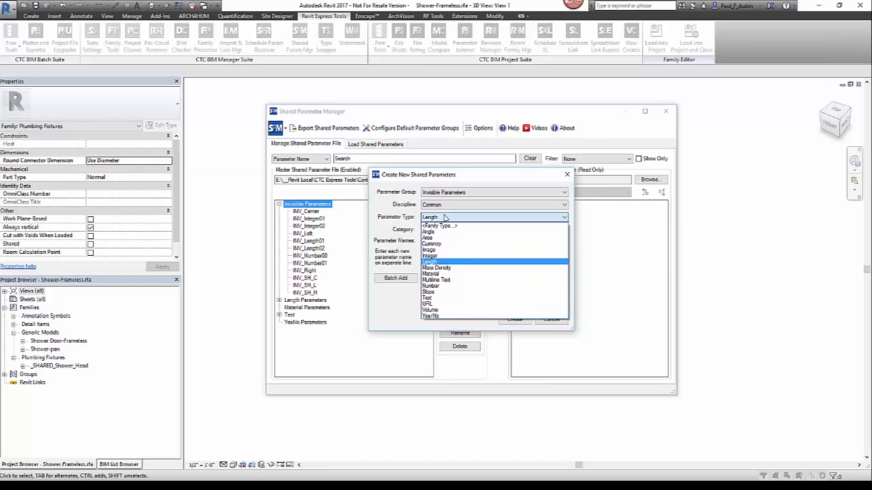
{"action": "left_click", "coordinate": [439, 225]}
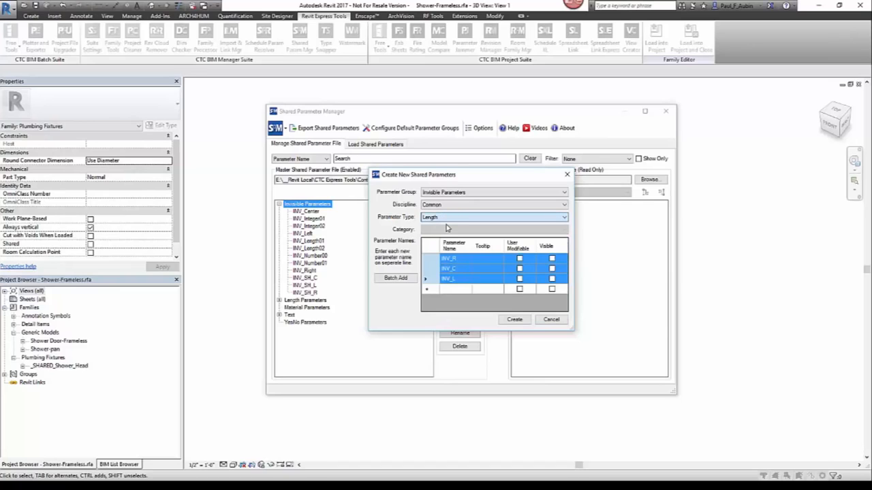
{"action": "left_click", "coordinate": [469, 232]}
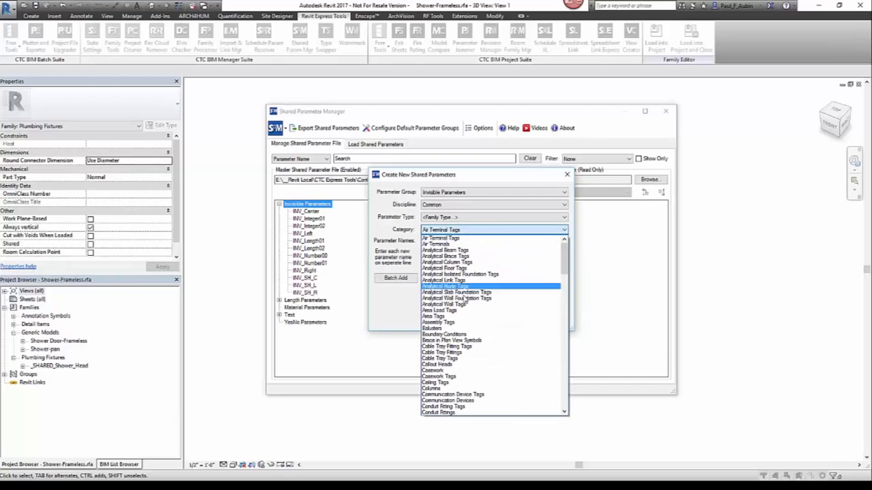
{"action": "scroll", "coordinate": [449, 354], "scroll_direction": "down", "scroll_amount": 5}
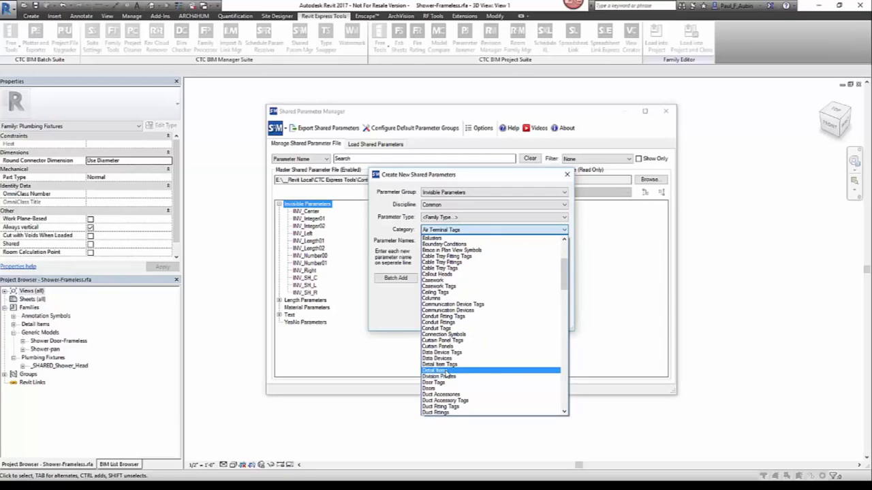
{"action": "left_click", "coordinate": [446, 371]}
{"action": "left_click", "coordinate": [441, 196]}
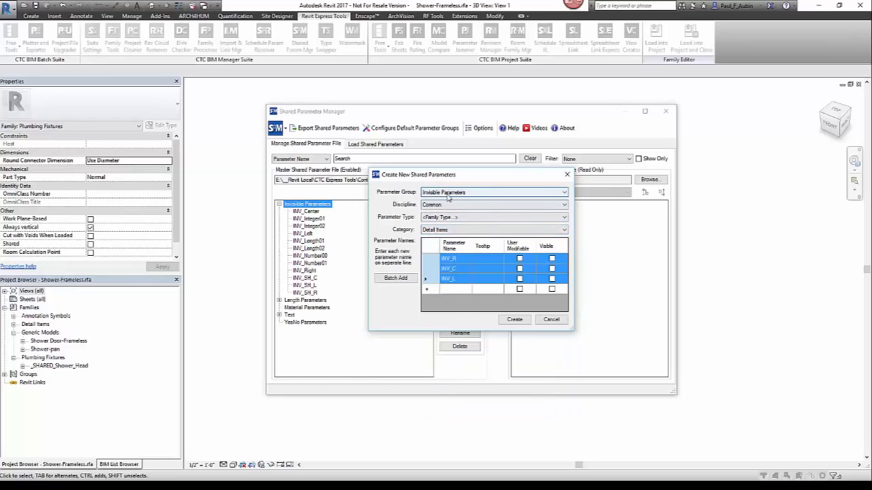
{"action": "left_click", "coordinate": [436, 231]}
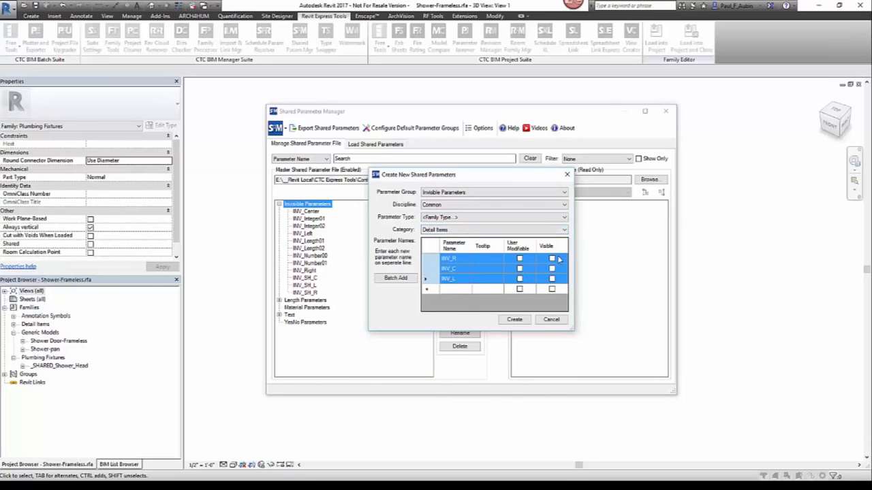
Step: Create the three new invisible parameters, save the master shared parameter file and close the Shared Parameter Manager
{"action": "left_click", "coordinate": [526, 320]}
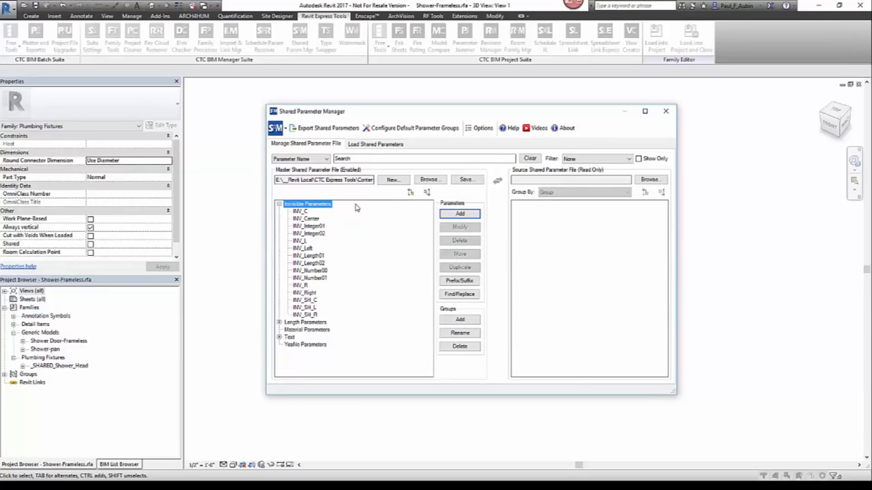
{"action": "left_click", "coordinate": [466, 180]}
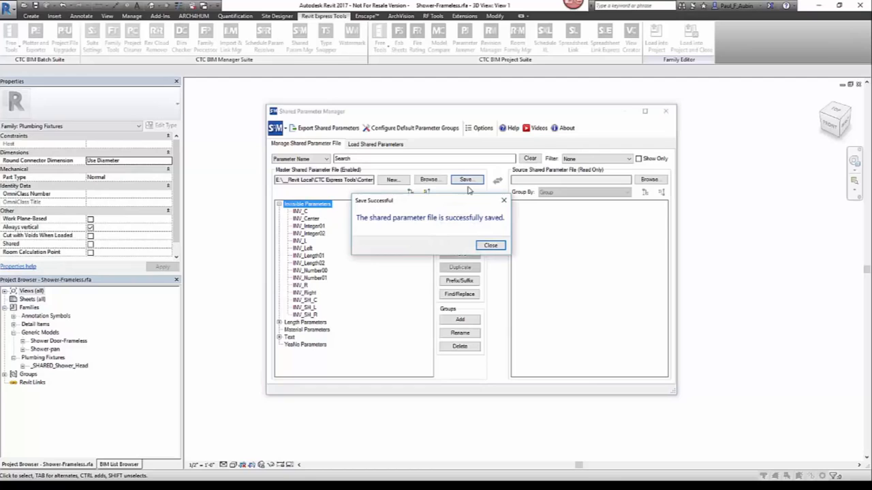
{"action": "left_click", "coordinate": [488, 246]}
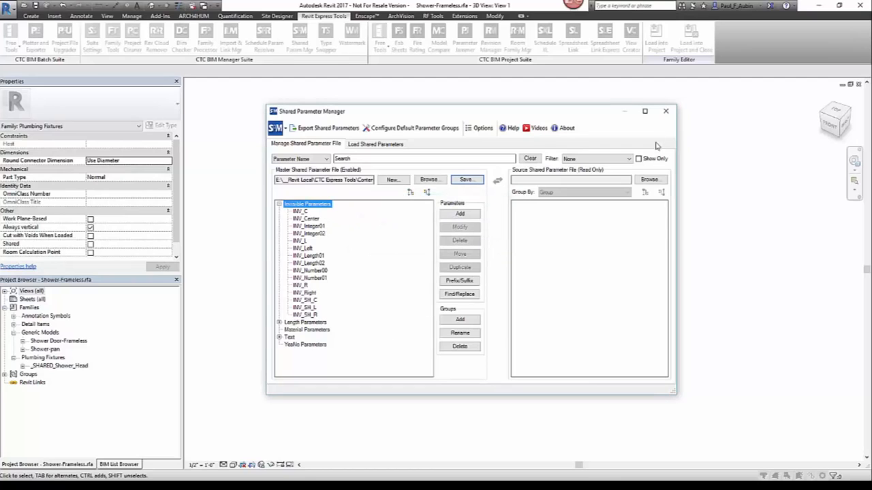
{"action": "left_click", "coordinate": [379, 146]}
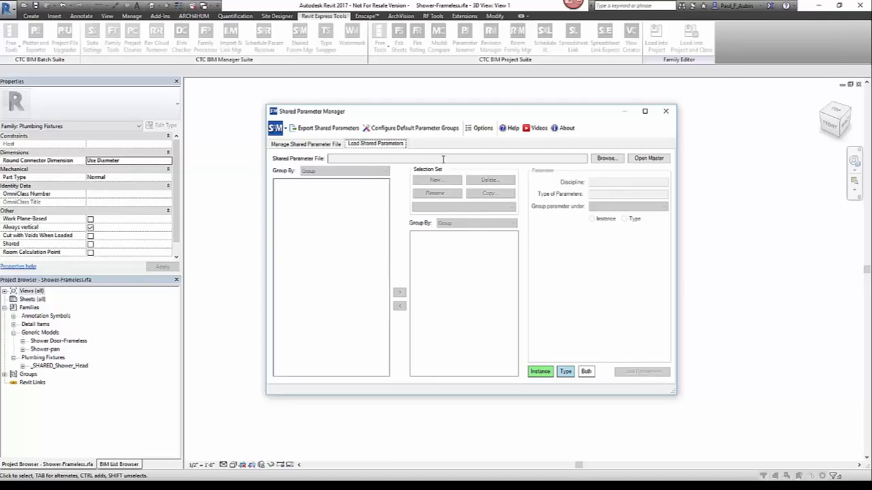
{"action": "left_click", "coordinate": [665, 111]}
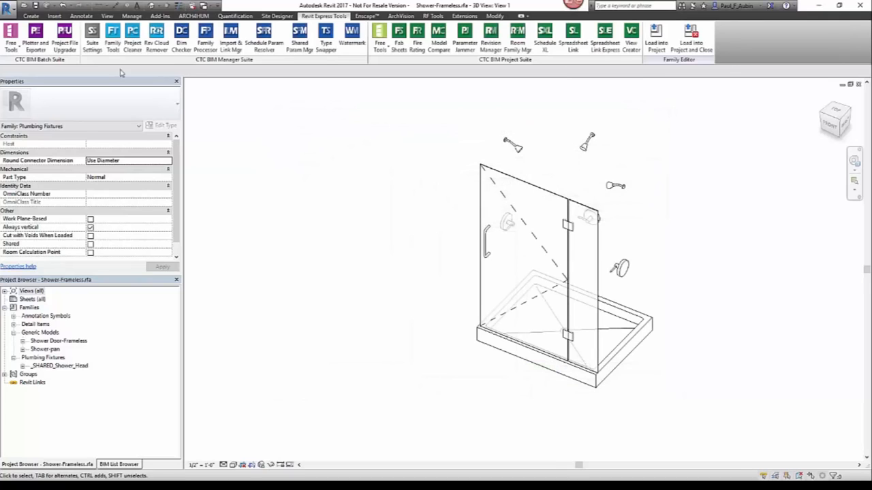
Step: Review the INV_Center, INV_Left and INV_Right parameters and the INV_SH formulas in the shower's family types
{"action": "left_click", "coordinate": [30, 16]}
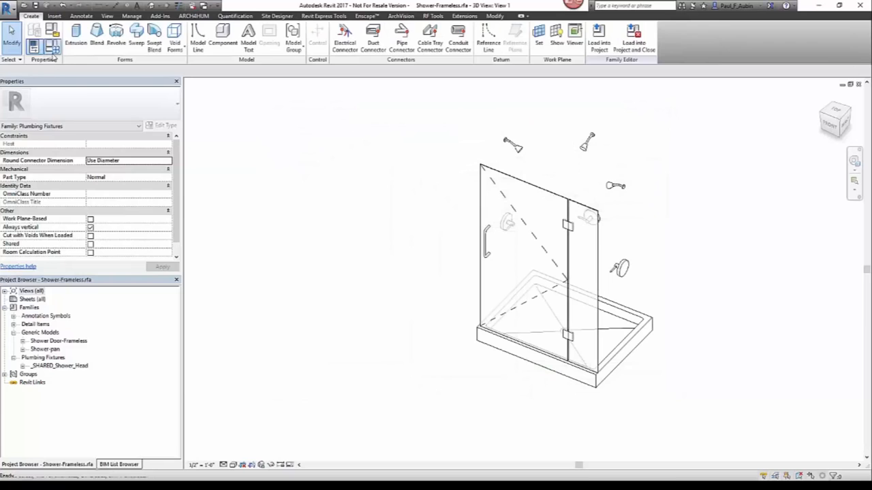
{"action": "left_click", "coordinate": [52, 48]}
{"action": "scroll", "coordinate": [218, 340], "scroll_direction": "down", "scroll_amount": 5}
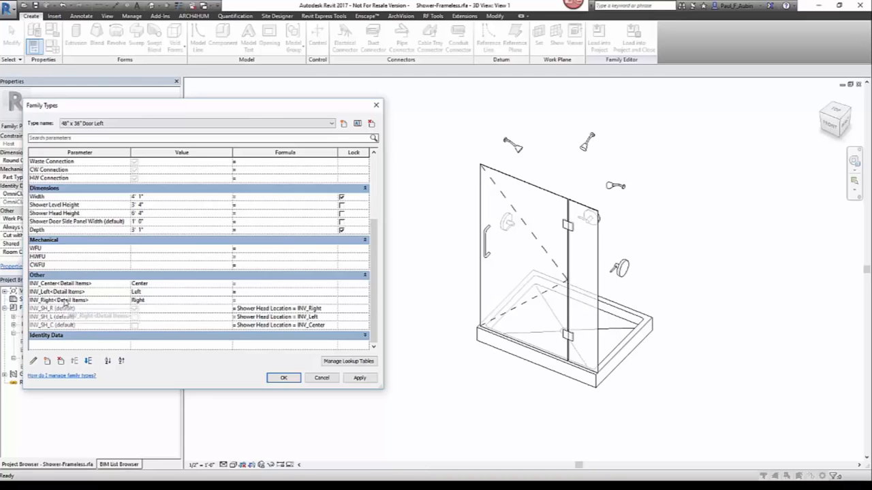
{"action": "left_click", "coordinate": [322, 379]}
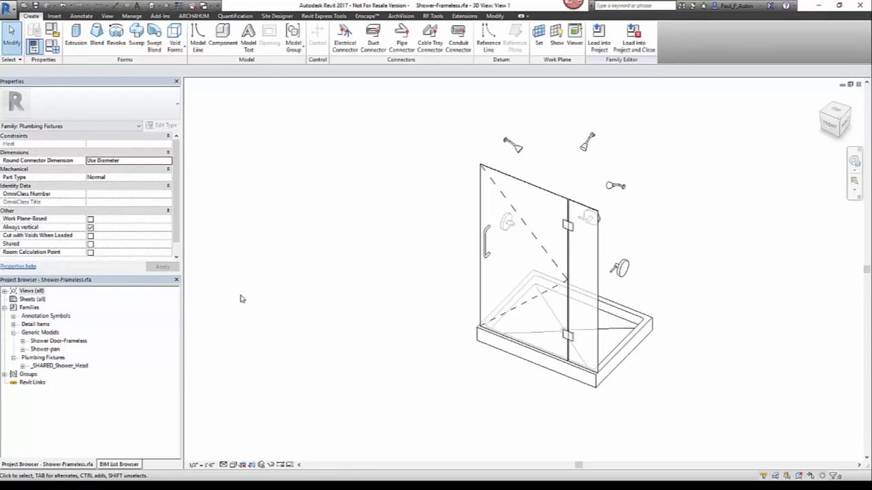
Step: Open the Family Processor and clear all of its family processing settings
{"action": "left_click", "coordinate": [336, 17]}
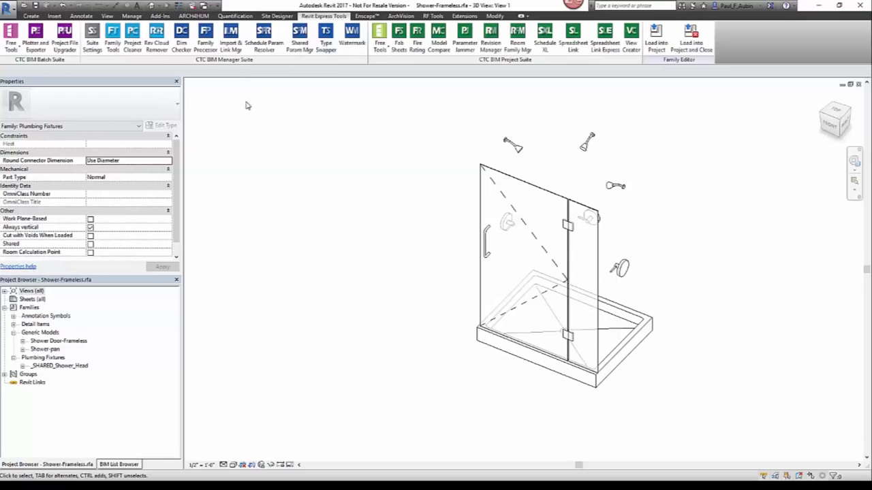
{"action": "left_click", "coordinate": [201, 52]}
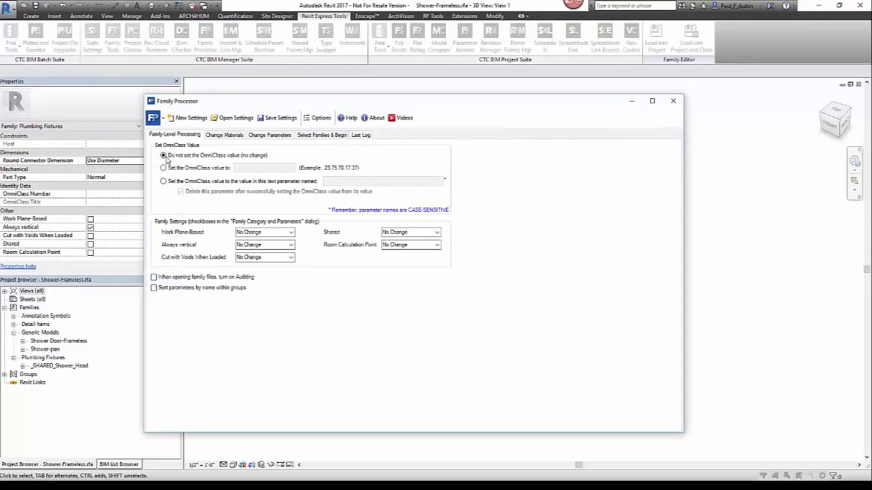
{"action": "left_click", "coordinate": [185, 118]}
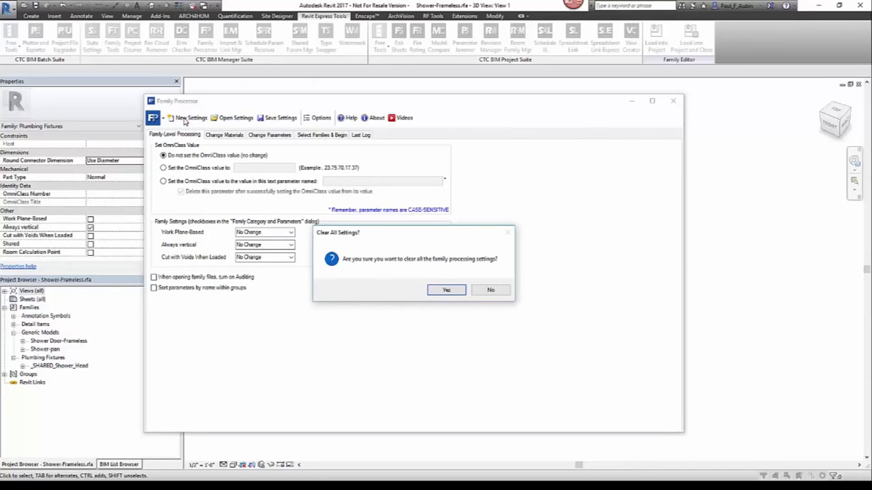
{"action": "left_click", "coordinate": [446, 290]}
{"action": "left_click", "coordinate": [443, 290]}
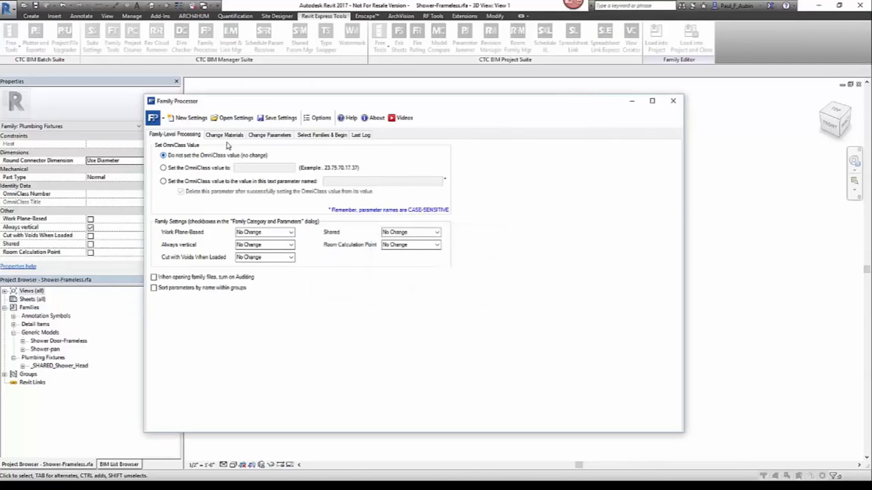
Step: Add INV_Center, INV_Left and INV_Right to the list of parameters to replace with shared parameters
{"action": "left_click", "coordinate": [281, 136]}
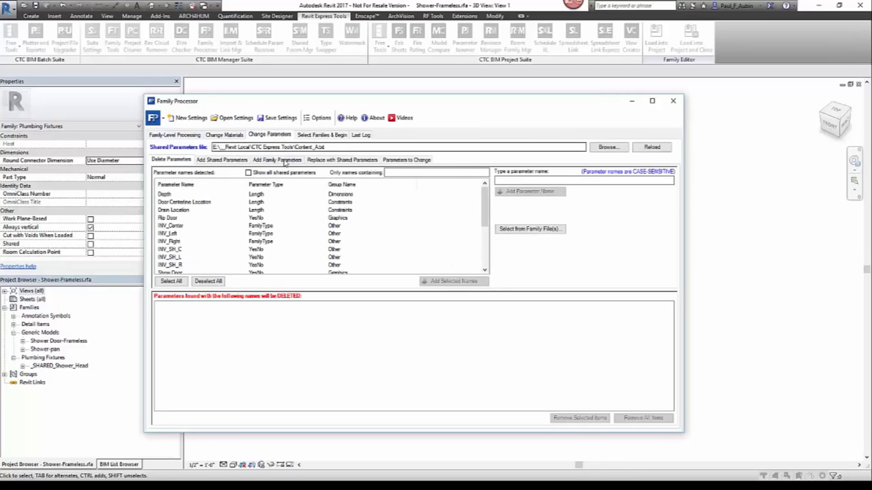
{"action": "left_click", "coordinate": [360, 160]}
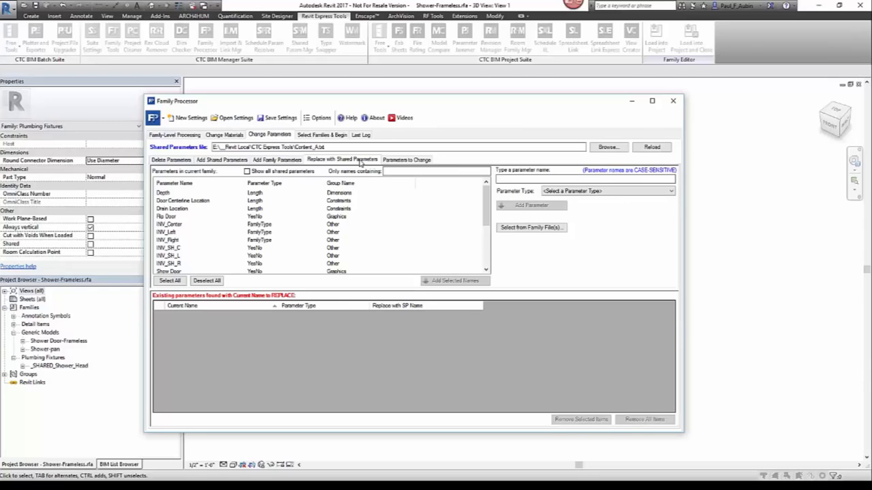
{"action": "left_click", "coordinate": [176, 225]}
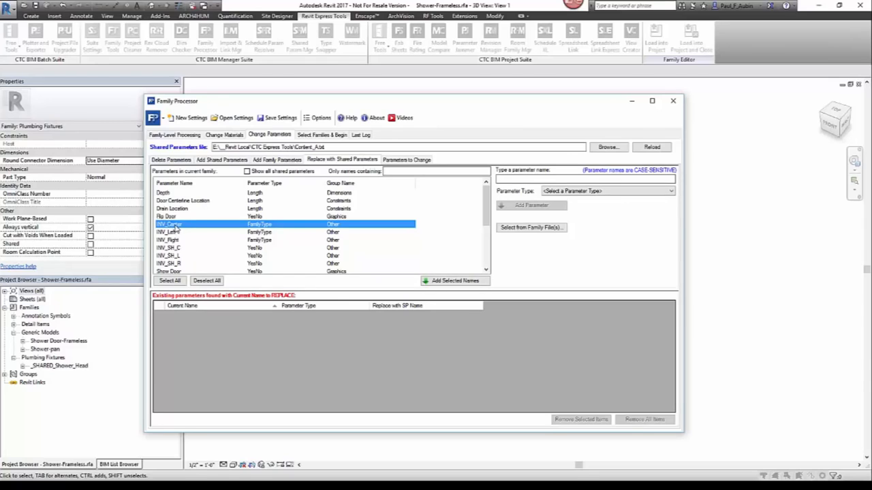
{"action": "left_click", "coordinate": [176, 233], "text": "ctrl"}
{"action": "left_click", "coordinate": [178, 241], "text": "ctrl"}
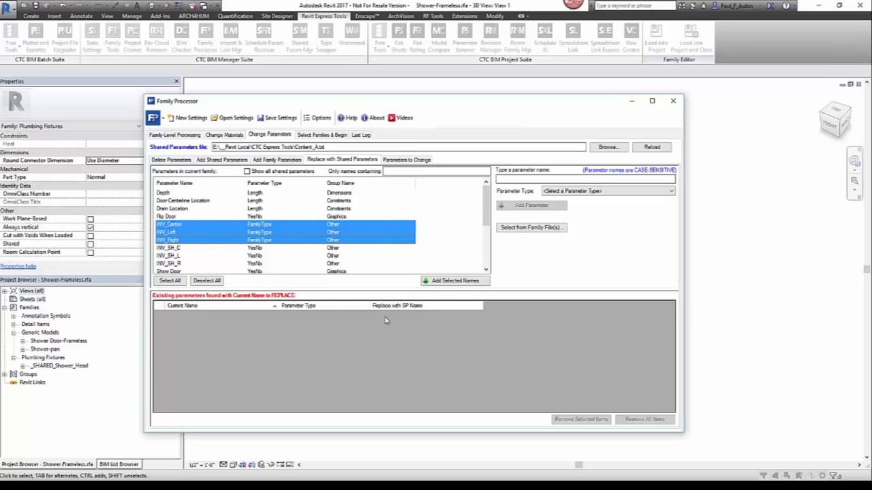
{"action": "left_click", "coordinate": [468, 282]}
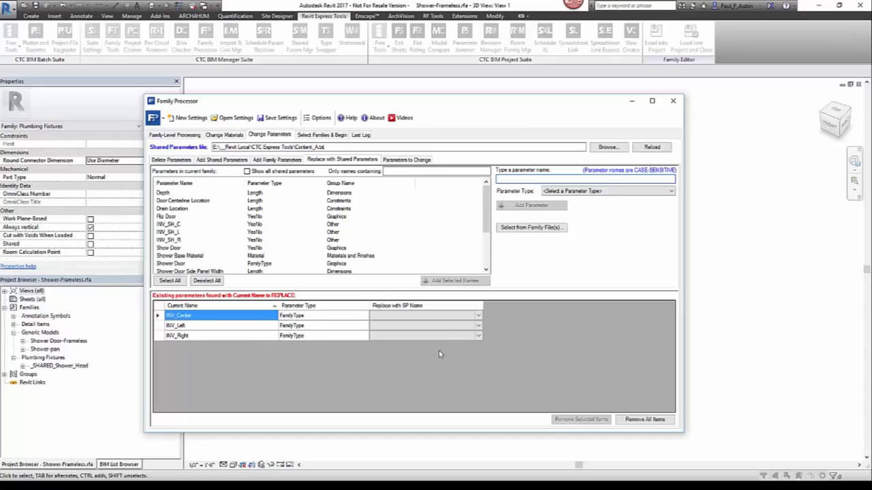
Step: Assign the replacement shared parameters: INV_C for INV_Center, INV_L for INV_Left and INV_R for INV_Right
{"action": "left_click", "coordinate": [480, 318]}
{"action": "left_click", "coordinate": [480, 317]}
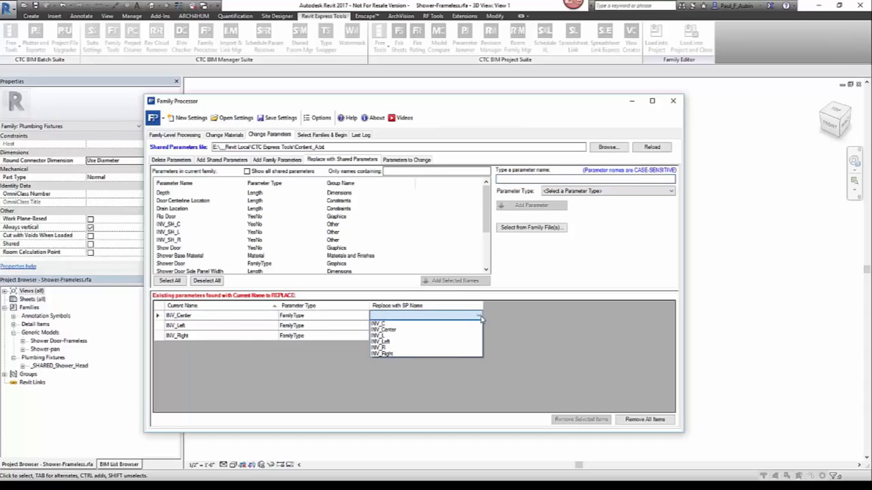
{"action": "left_click", "coordinate": [391, 323]}
{"action": "left_click", "coordinate": [409, 329]}
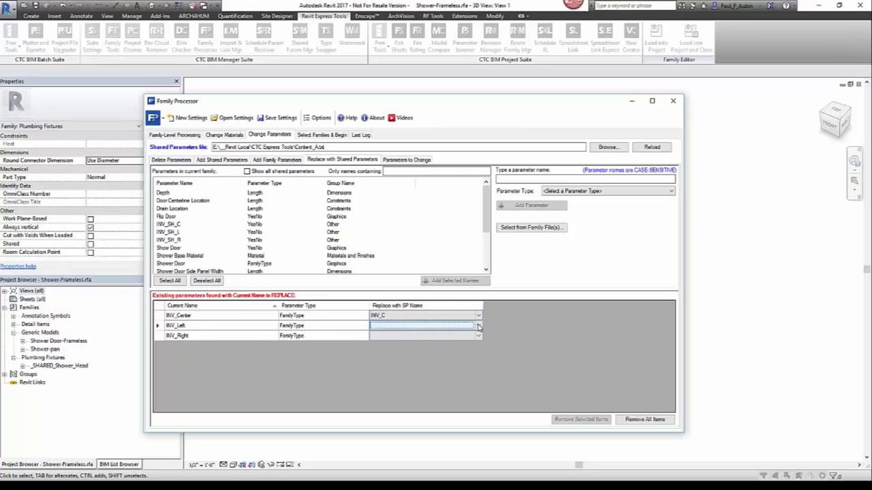
{"action": "left_click", "coordinate": [476, 326]}
{"action": "left_click", "coordinate": [380, 347]}
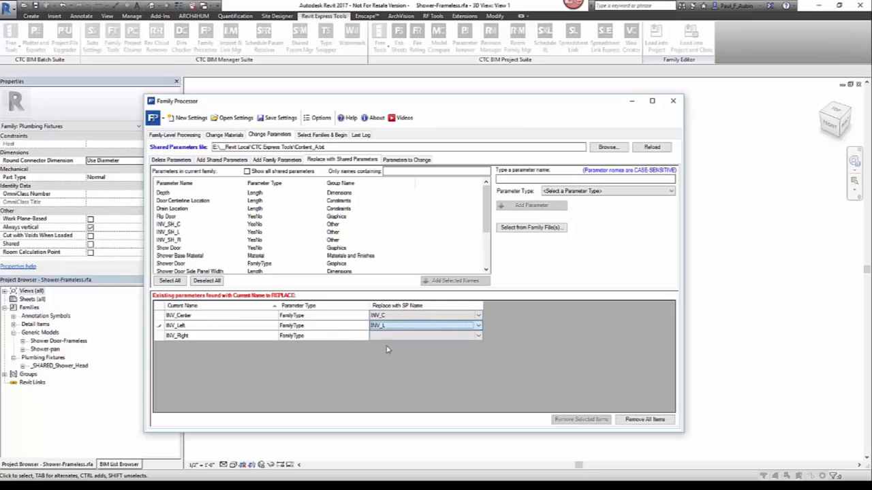
{"action": "left_click", "coordinate": [478, 336]}
{"action": "left_click", "coordinate": [479, 336]}
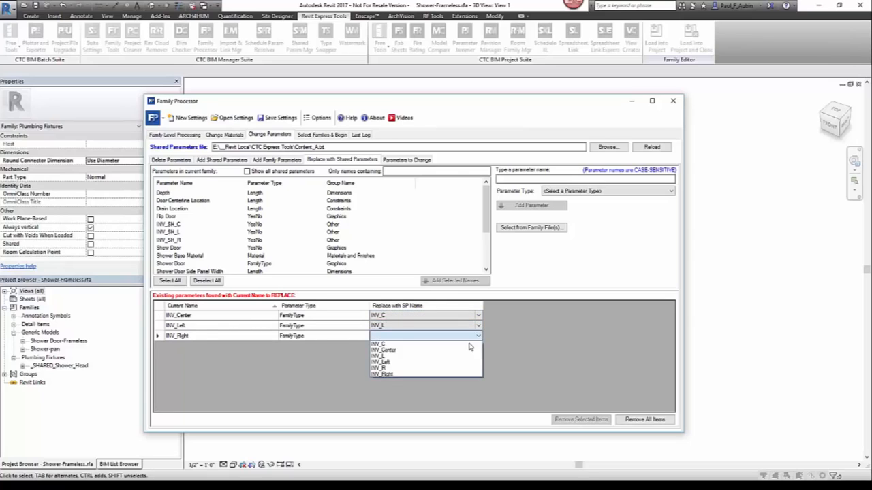
{"action": "left_click", "coordinate": [384, 362]}
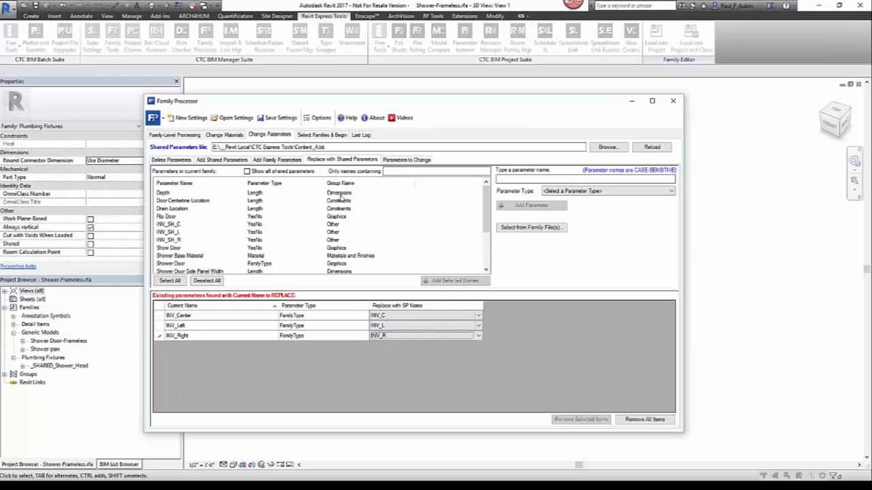
Step: Process only the current family file and commit the parameter replacements to the open family document
{"action": "left_click", "coordinate": [330, 137]}
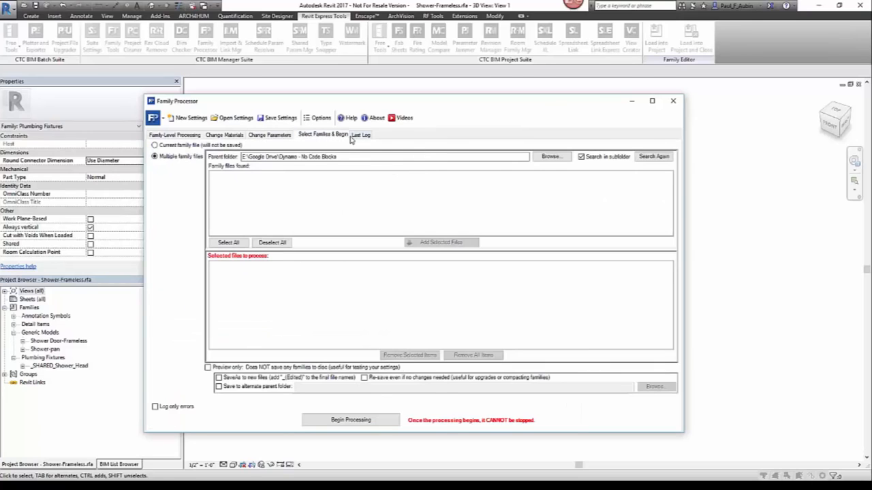
{"action": "left_click", "coordinate": [174, 146]}
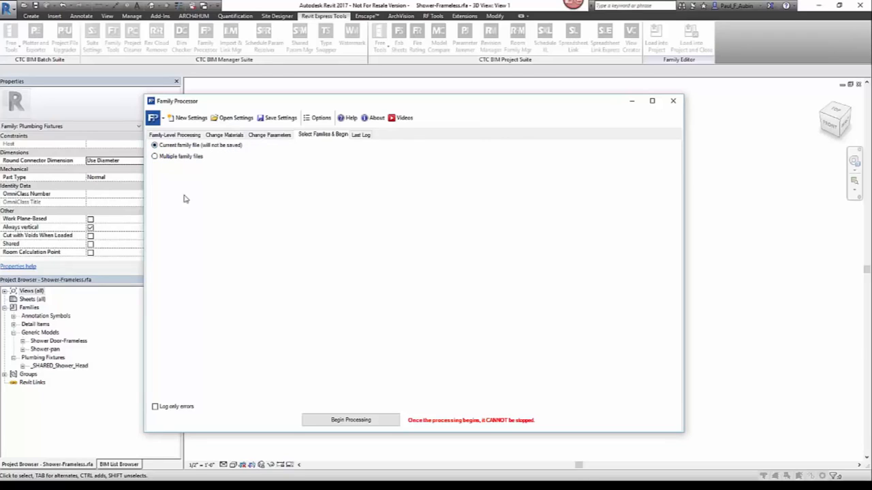
{"action": "left_click", "coordinate": [335, 419]}
{"action": "left_click", "coordinate": [395, 419]}
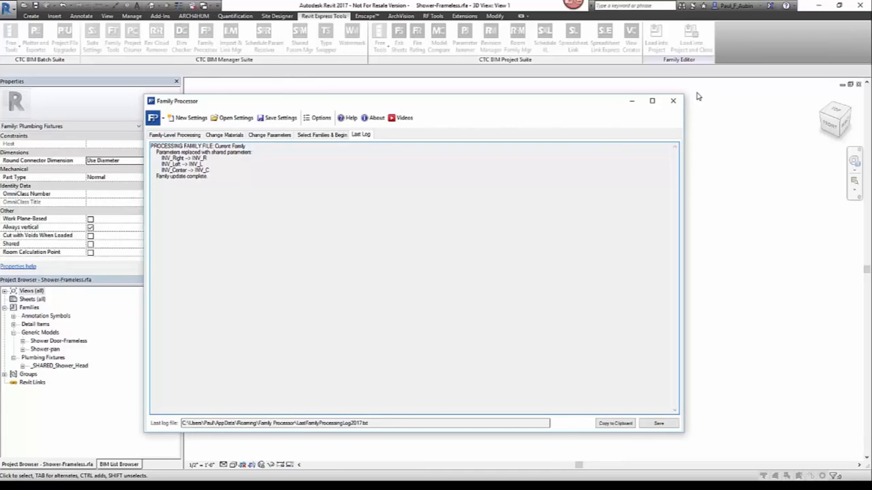
{"action": "left_click", "coordinate": [673, 100]}
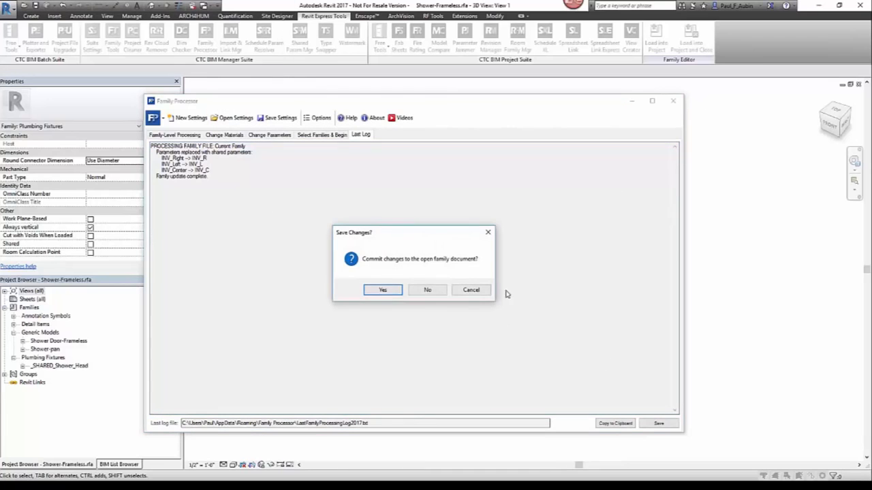
{"action": "left_click", "coordinate": [382, 290]}
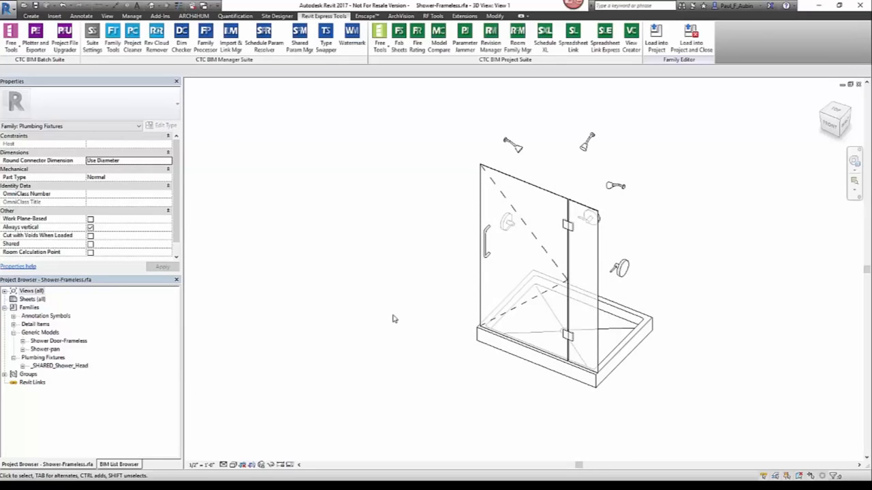
Step: Check the replaced INV parameters and the INV_SH formulas among the Other parameters of the family types
{"action": "left_click", "coordinate": [30, 16]}
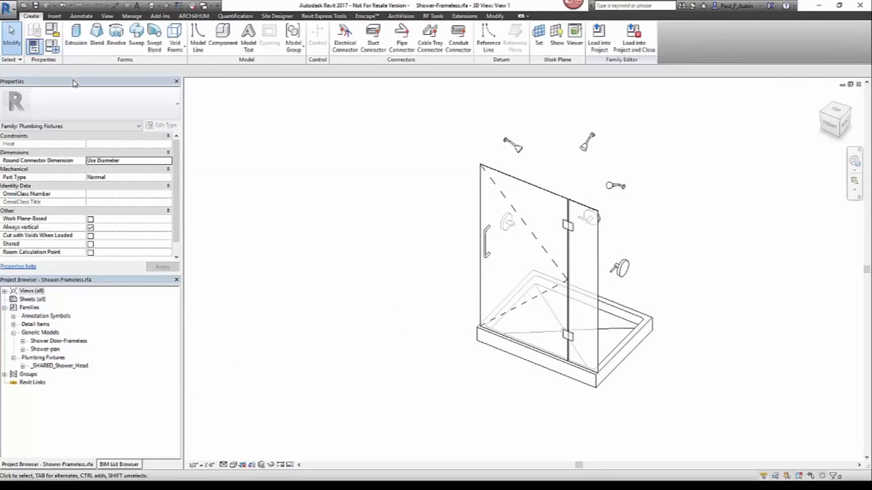
{"action": "left_click", "coordinate": [34, 46]}
{"action": "scroll", "coordinate": [320, 266], "scroll_direction": "down", "scroll_amount": 5}
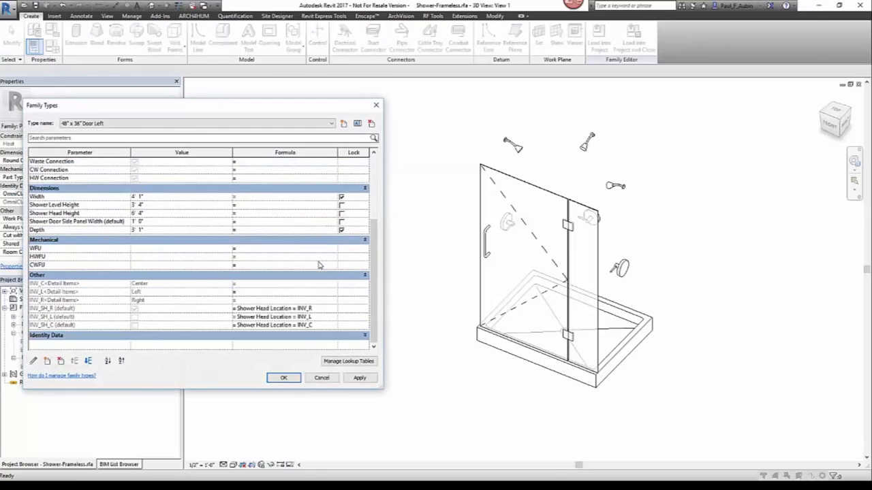